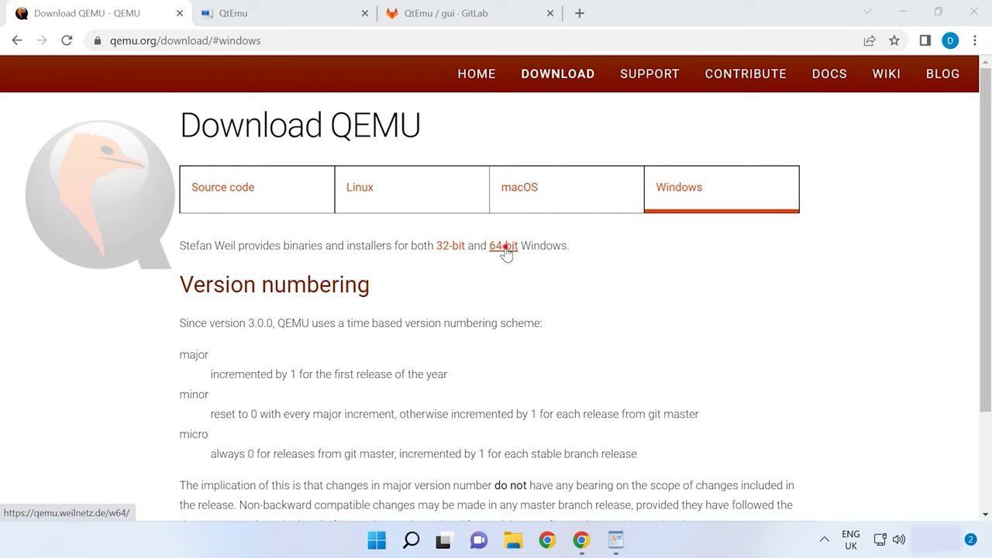
Download the 64-bit Windows QEMU installer qemu-w64-setup-20211215.exe and launch it
{"action": "left_click", "coordinate": [505, 248]}
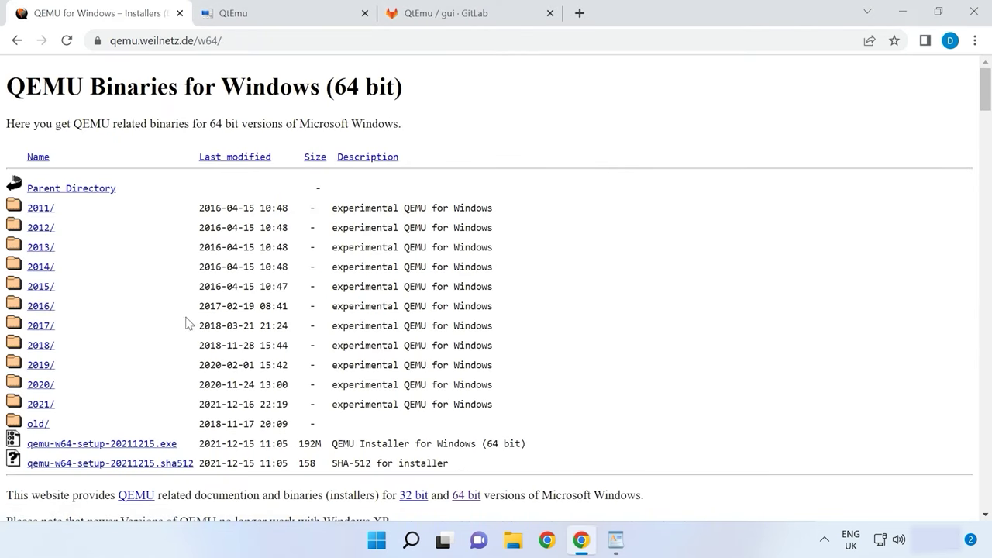
{"action": "scroll", "coordinate": [149, 384], "scroll_direction": "down", "scroll_amount": 1}
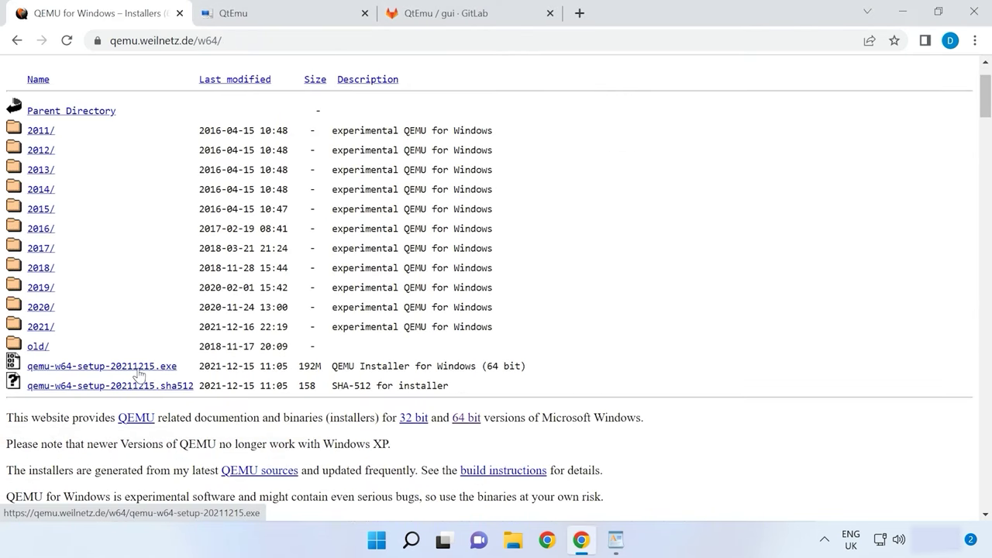
{"action": "left_click", "coordinate": [124, 369]}
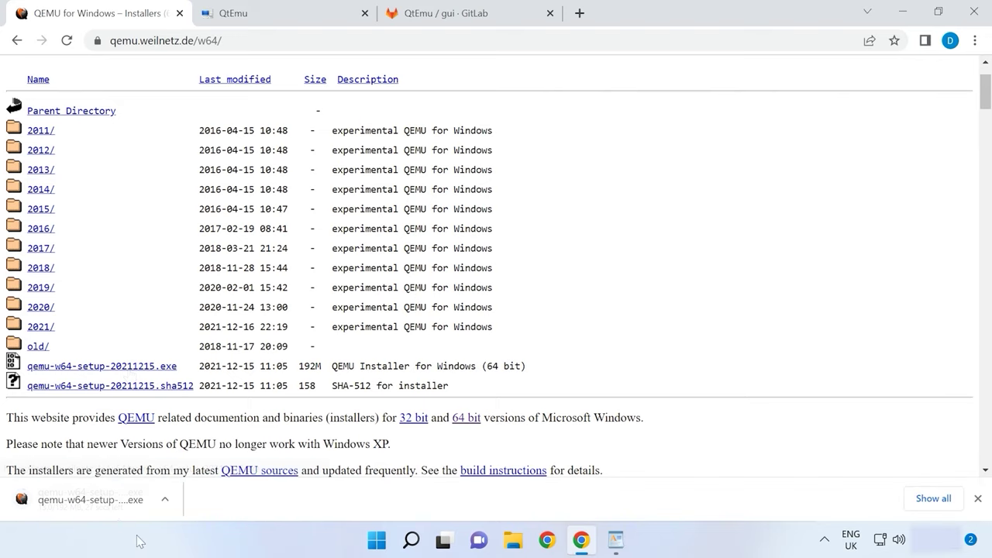
{"action": "left_click", "coordinate": [61, 504]}
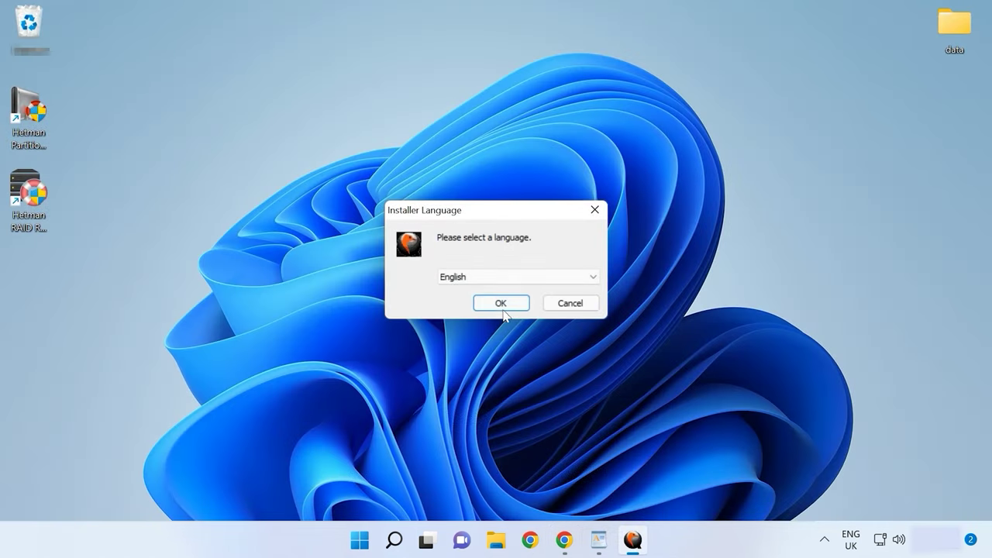
Install QEMU with English as the installer language, accepting the licence agreement and keeping the default components
{"action": "left_click", "coordinate": [543, 280]}
{"action": "left_click", "coordinate": [543, 281]}
{"action": "left_click", "coordinate": [502, 304]}
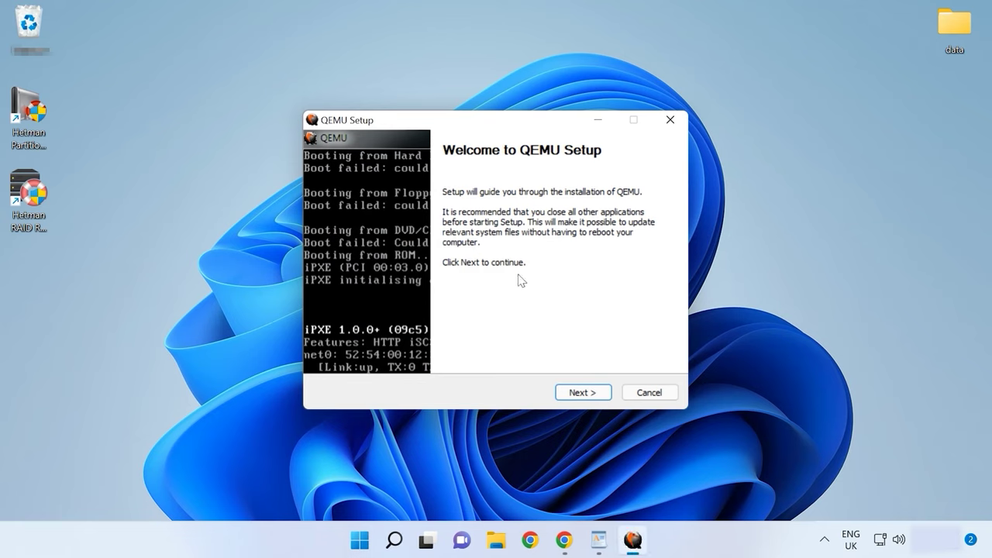
{"action": "left_click", "coordinate": [583, 395]}
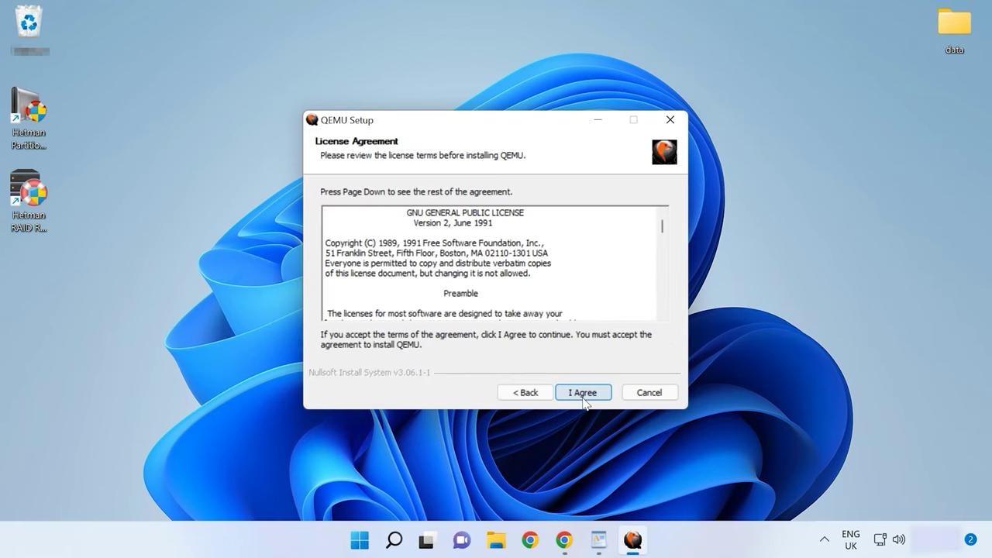
{"action": "left_click", "coordinate": [589, 400]}
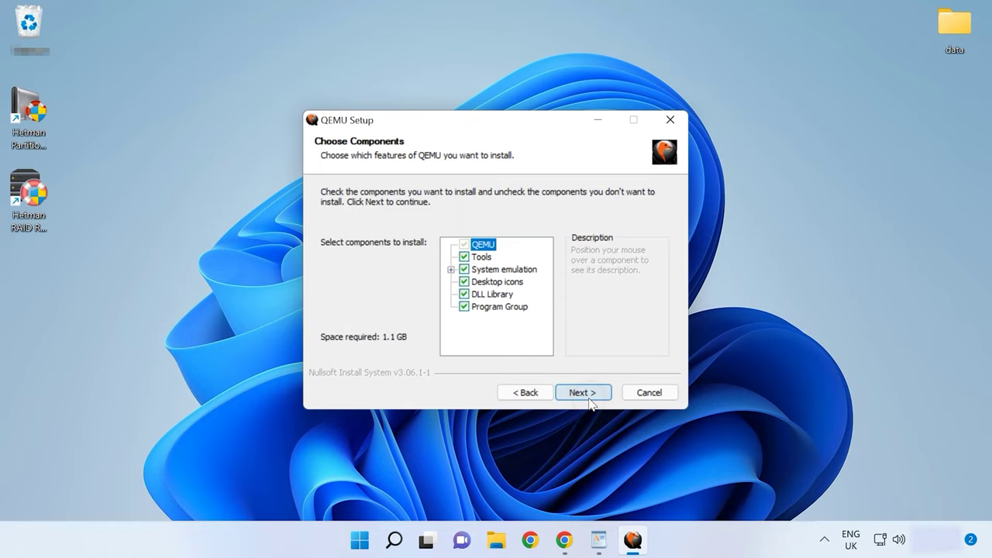
{"action": "left_click", "coordinate": [583, 393]}
{"action": "left_click", "coordinate": [589, 398]}
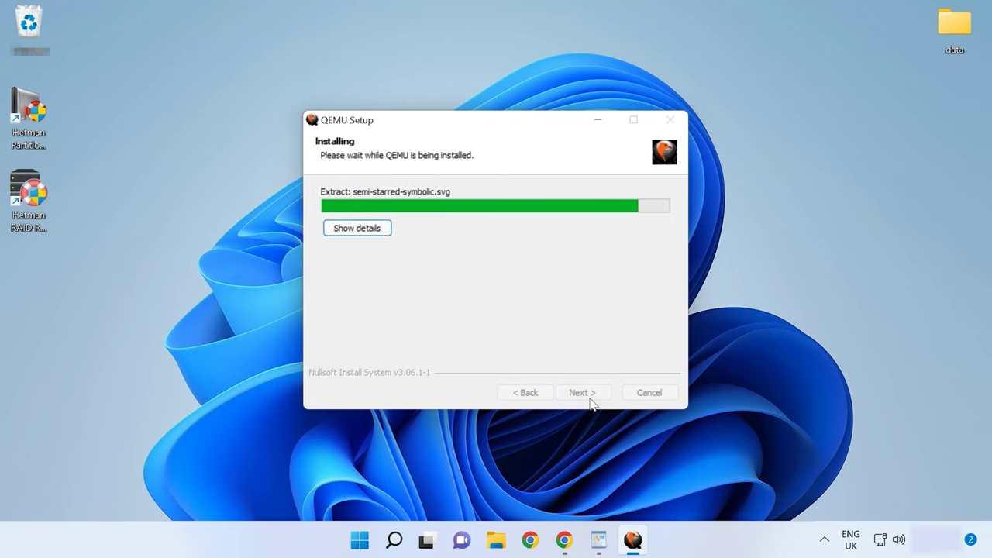
{"action": "left_click", "coordinate": [581, 394]}
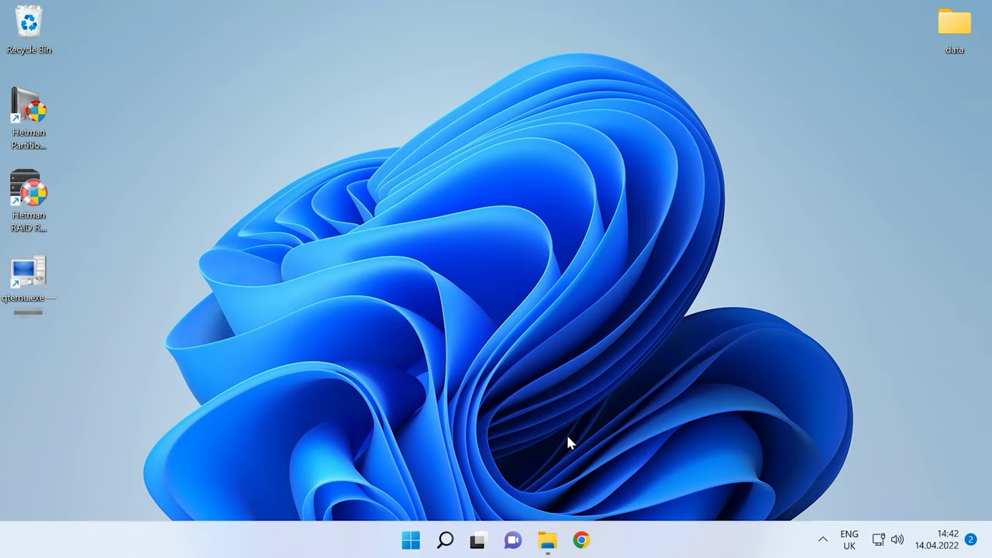
Browse to the qemu folder in Program Files on Local Disk (C:) in File Explorer and copy its full path
{"action": "left_click", "coordinate": [547, 540]}
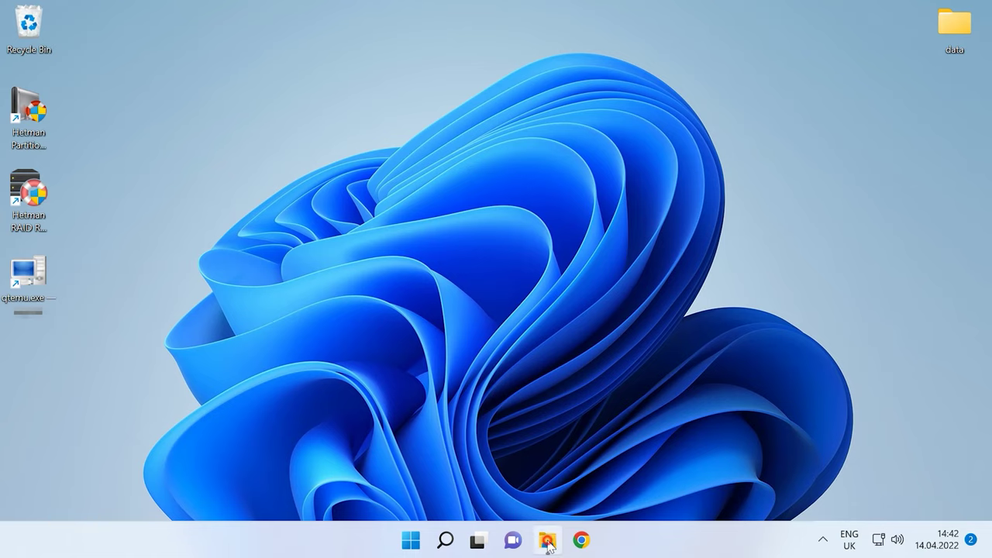
{"action": "left_click", "coordinate": [278, 255]}
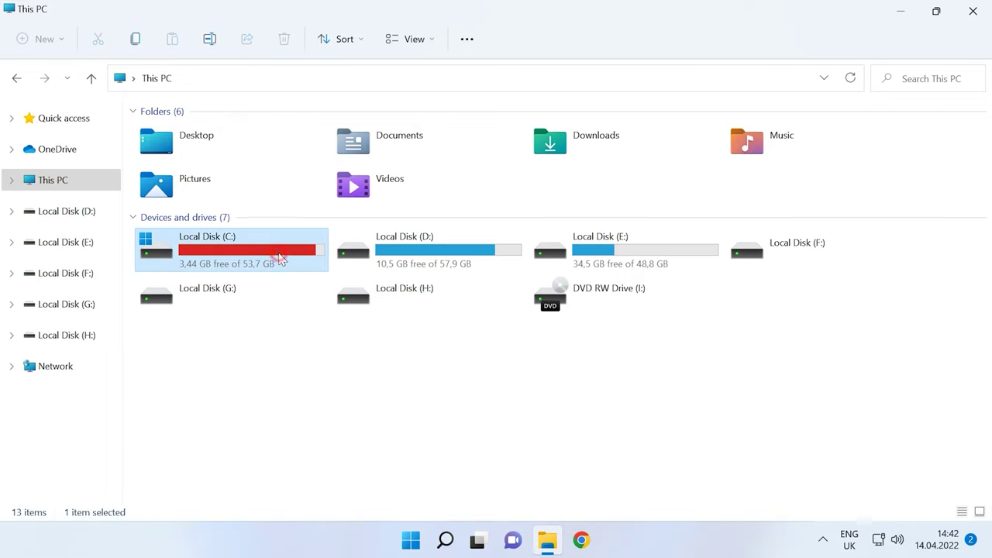
{"action": "double_click", "coordinate": [277, 248]}
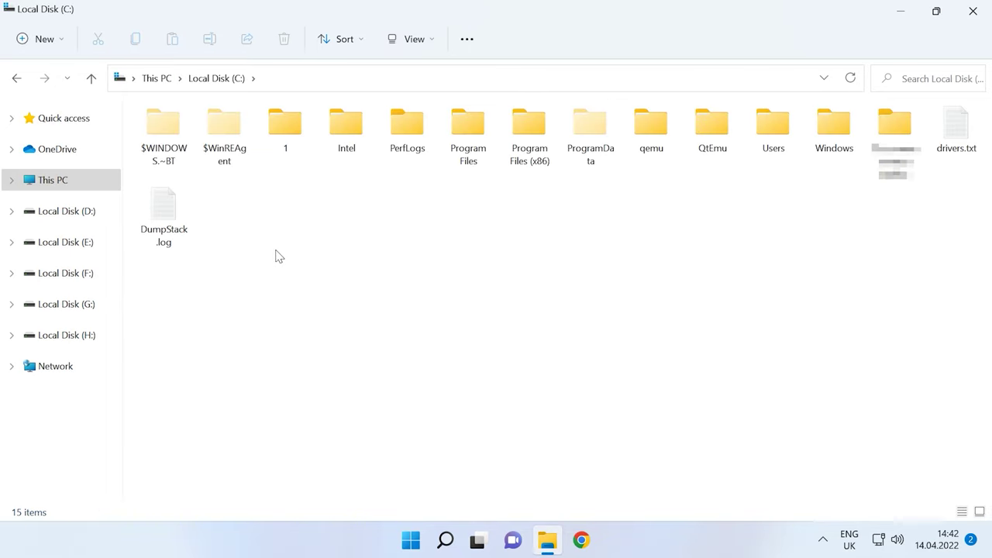
{"action": "left_click", "coordinate": [468, 145]}
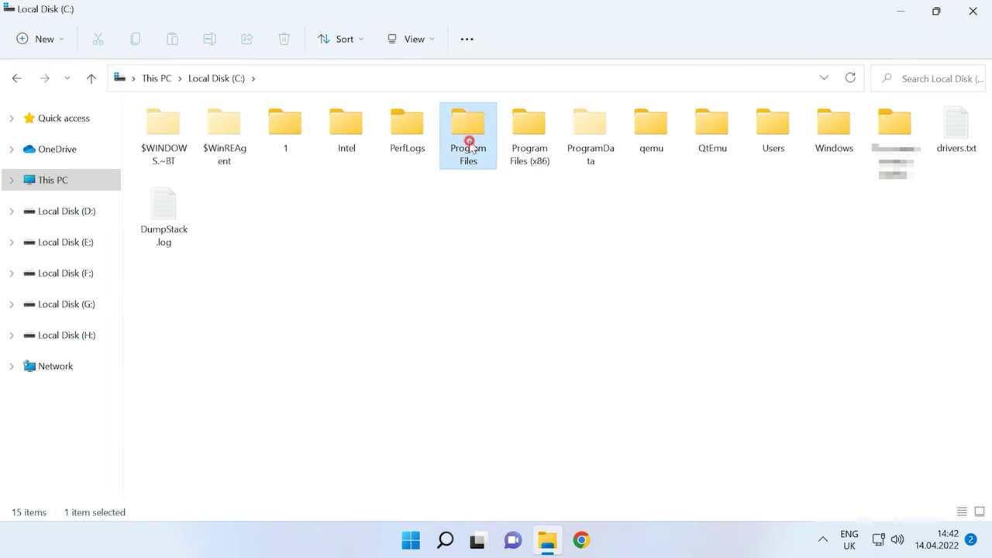
{"action": "double_click", "coordinate": [471, 146]}
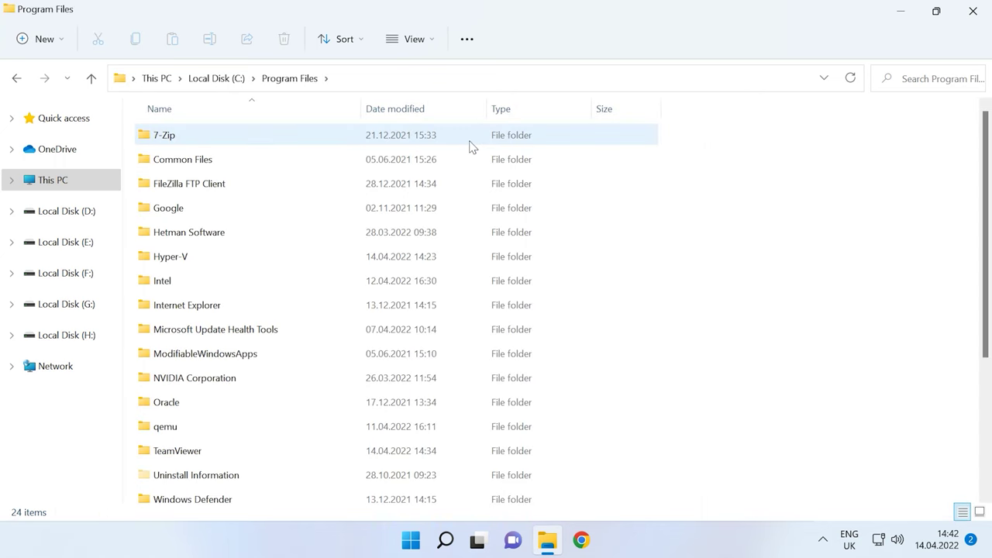
{"action": "left_click", "coordinate": [173, 430]}
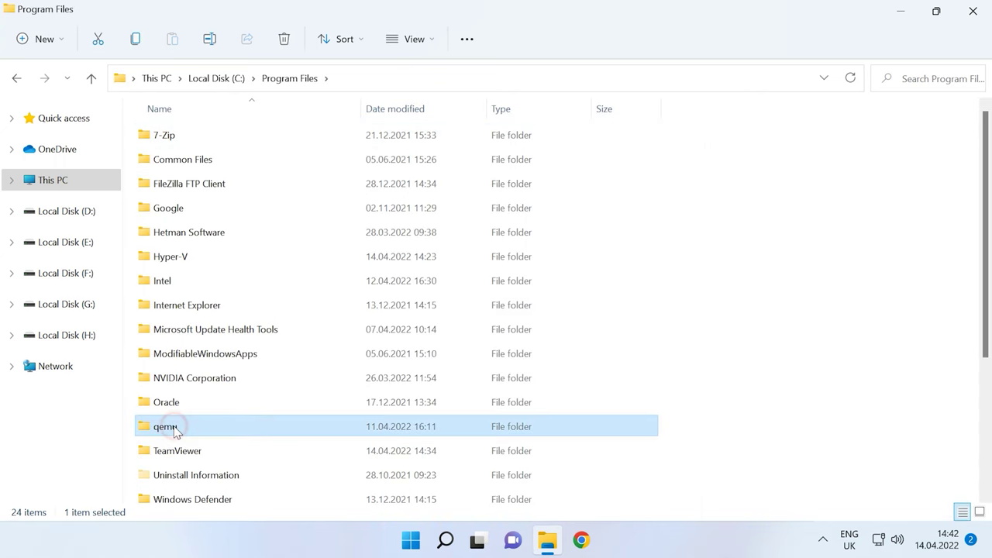
{"action": "double_click", "coordinate": [173, 427]}
{"action": "left_click", "coordinate": [379, 78]}
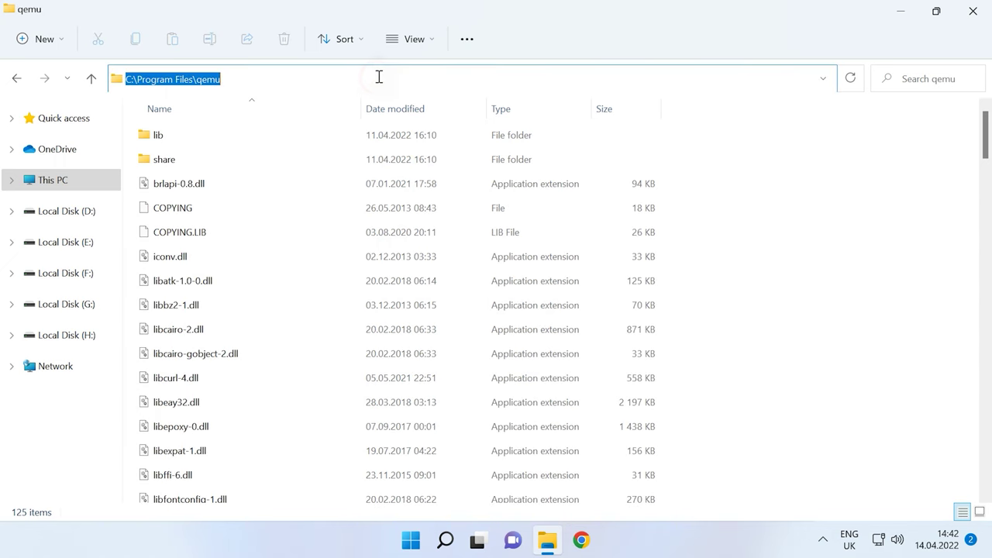
{"action": "right_click", "coordinate": [172, 84]}
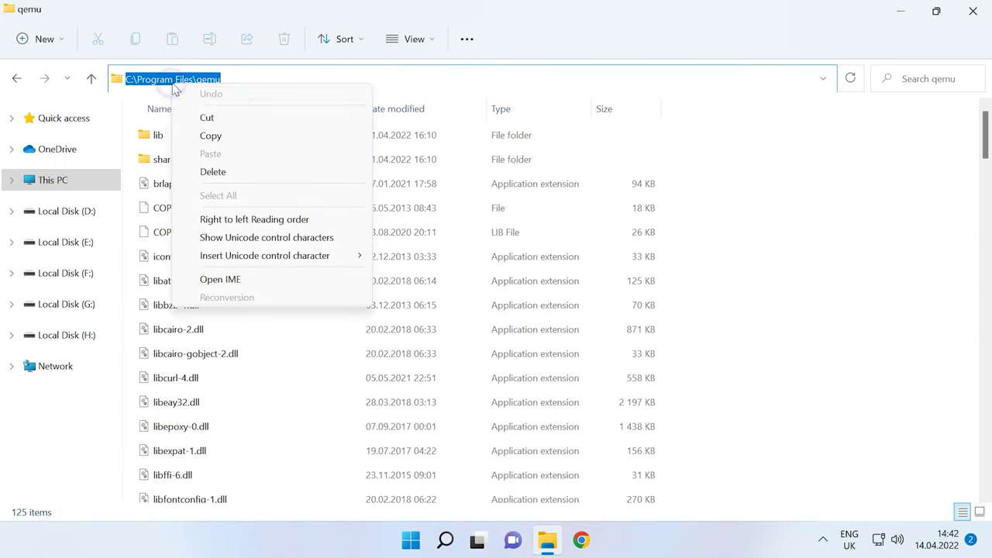
{"action": "left_click", "coordinate": [221, 135]}
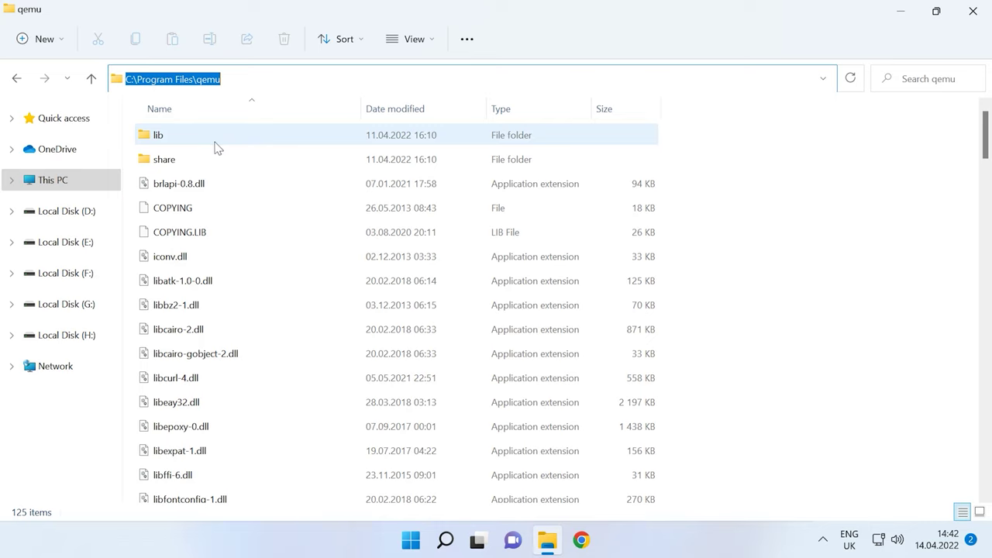
Open the Environment Variables dialog through This PC's properties and the advanced system settings
{"action": "left_click", "coordinate": [62, 184]}
{"action": "right_click", "coordinate": [64, 190]}
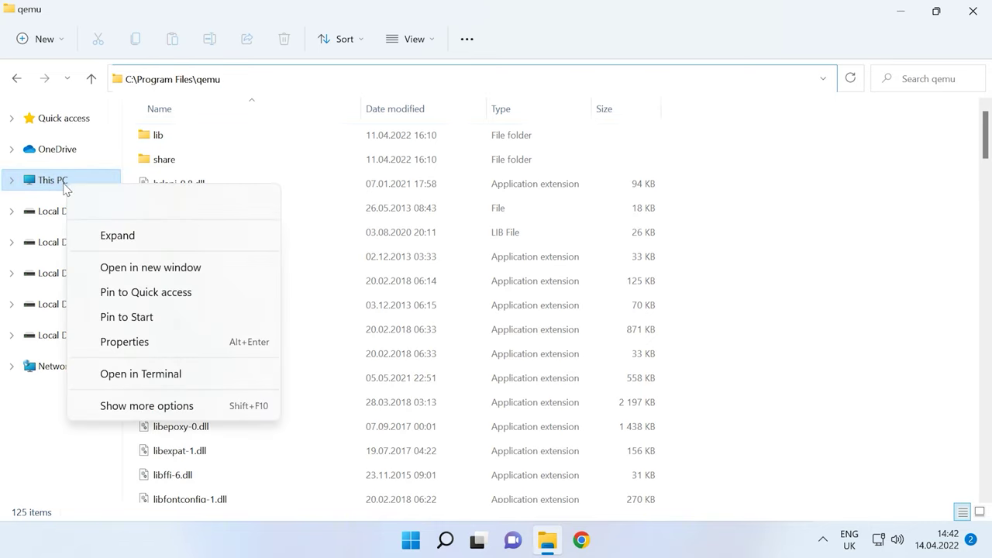
{"action": "left_click", "coordinate": [163, 346]}
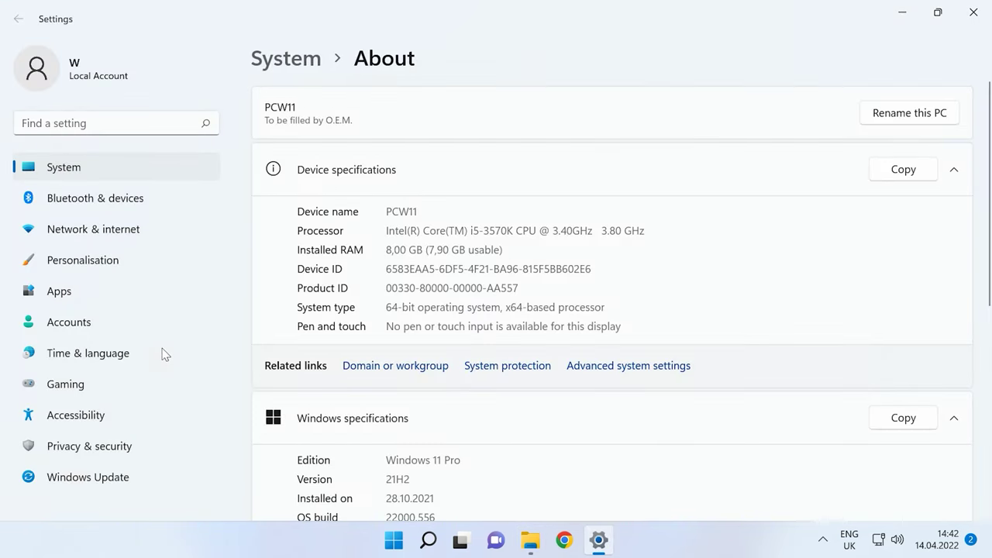
{"action": "left_click", "coordinate": [629, 374]}
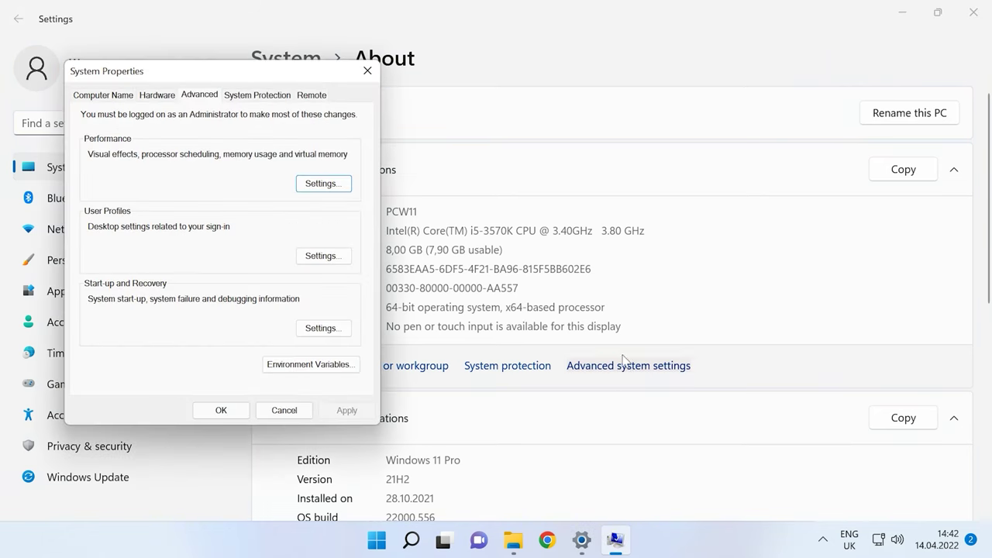
{"action": "left_click", "coordinate": [329, 365]}
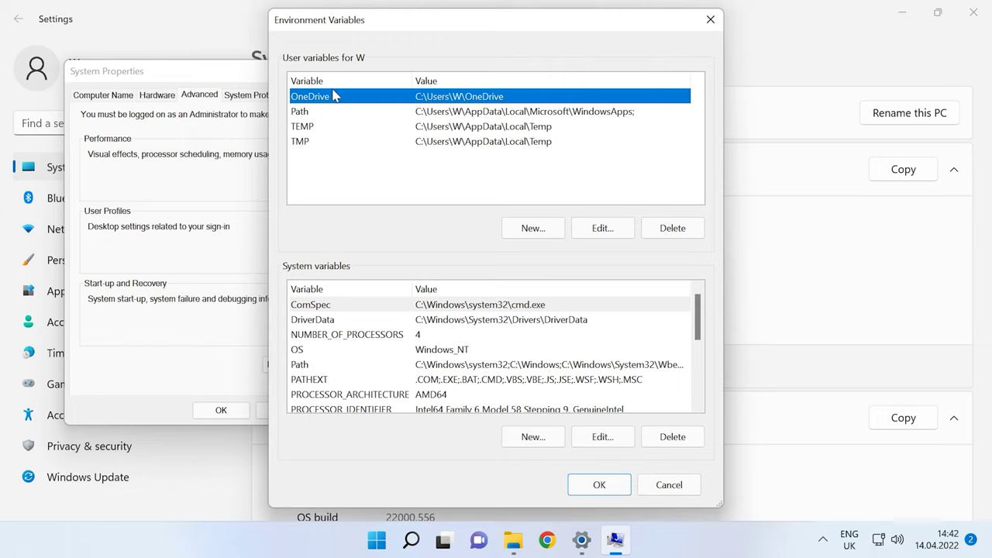
Add C:\Program Files\qemu as a new entry in the user Path variable and save the system properties
{"action": "double_click", "coordinate": [304, 112]}
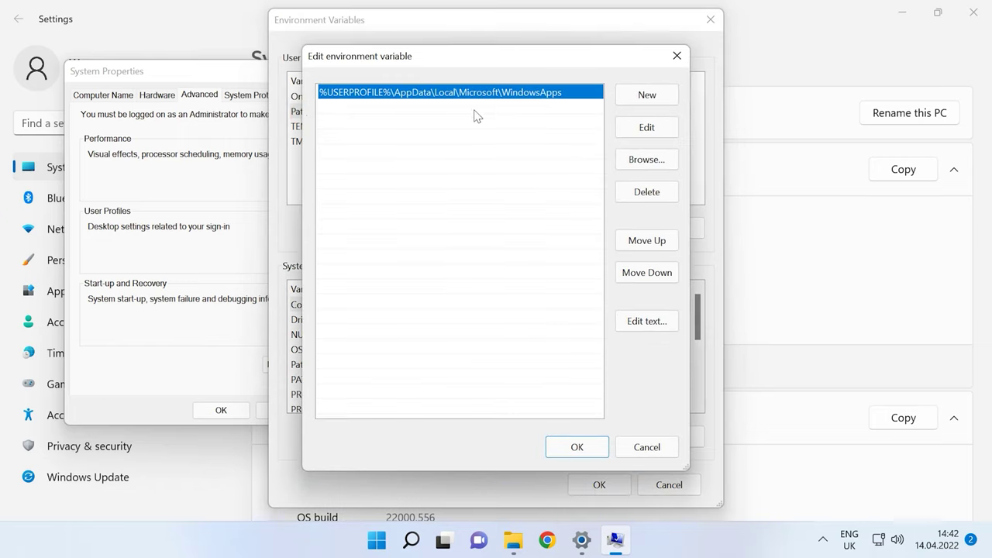
{"action": "left_click", "coordinate": [648, 98]}
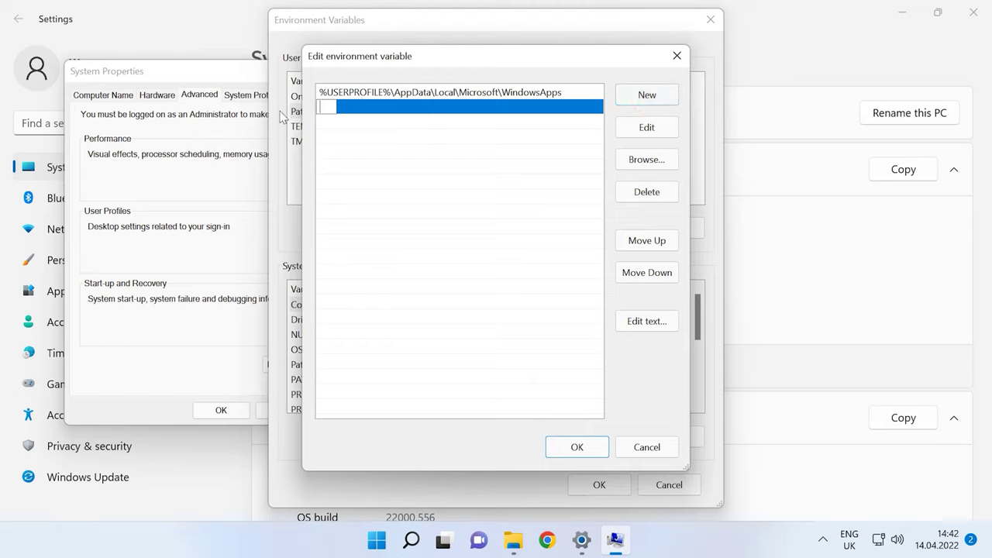
{"action": "right_click", "coordinate": [324, 108]}
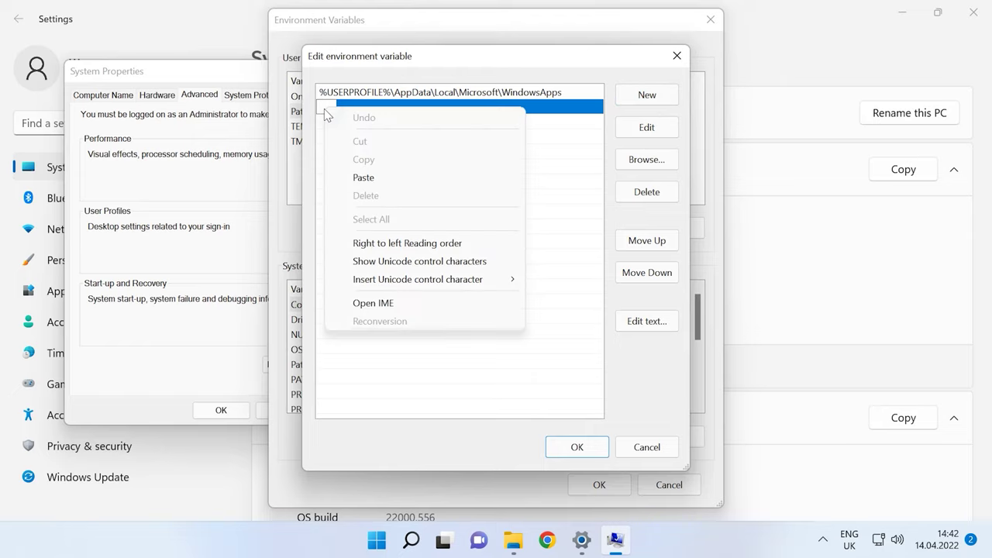
{"action": "left_click", "coordinate": [378, 186]}
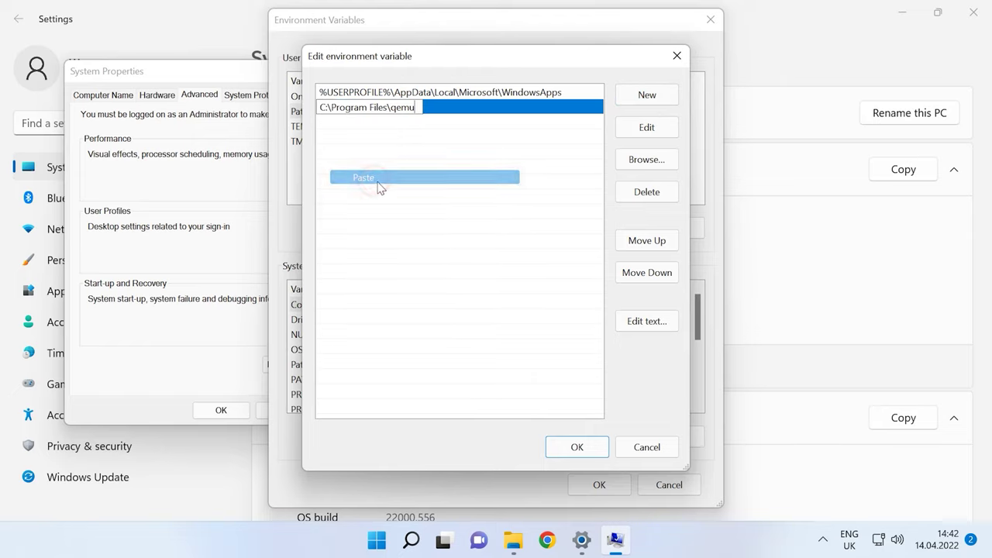
{"action": "left_click", "coordinate": [588, 458]}
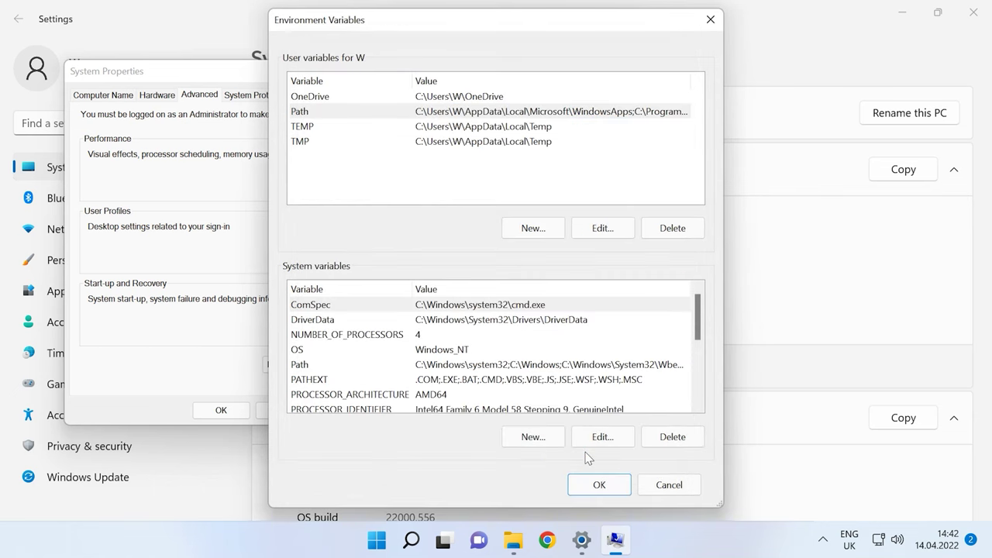
{"action": "left_click", "coordinate": [602, 487]}
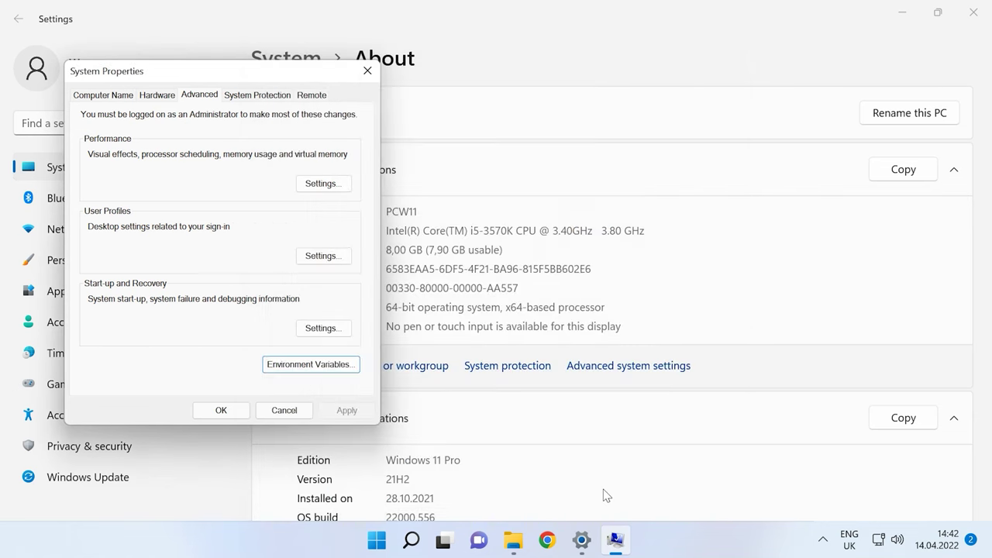
{"action": "left_click", "coordinate": [228, 411]}
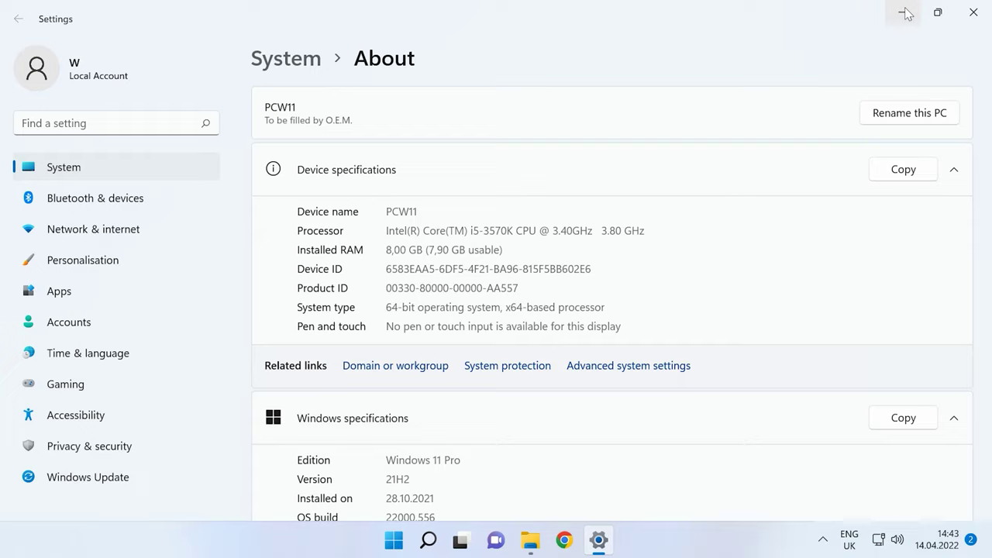
Make sure Windows Hypervisor Platform is turned on in Windows Features and apply the selection
{"action": "left_click", "coordinate": [426, 547]}
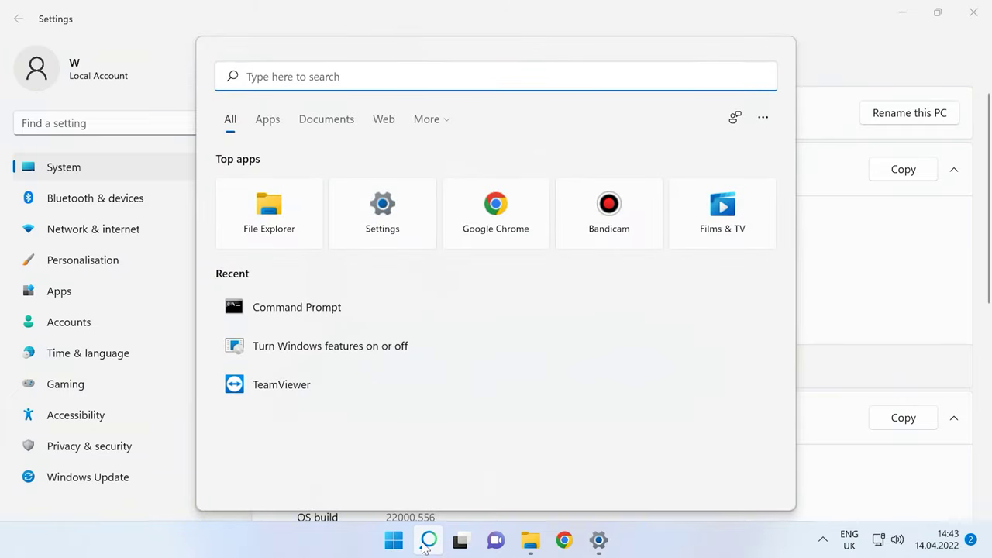
{"action": "left_click", "coordinate": [335, 353]}
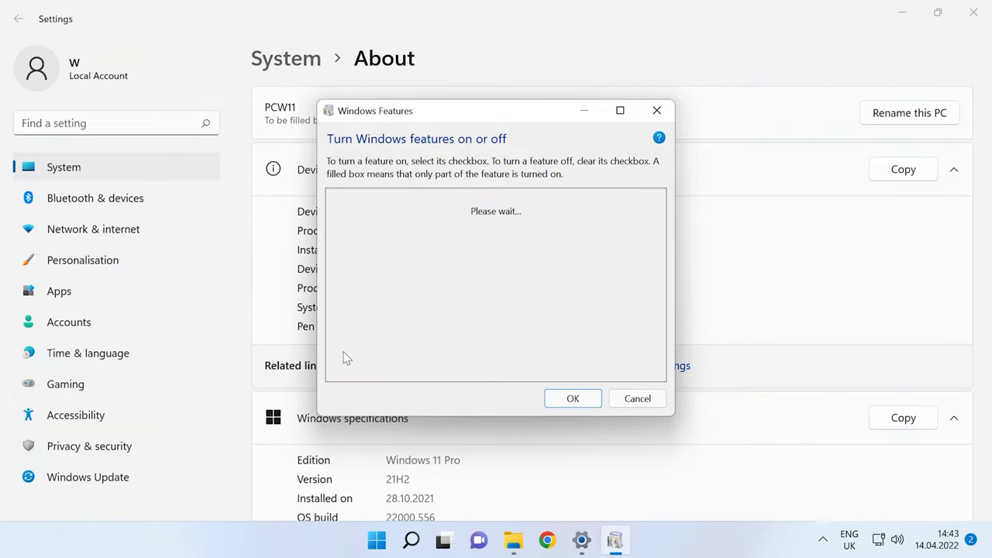
{"action": "left_click", "coordinate": [623, 110]}
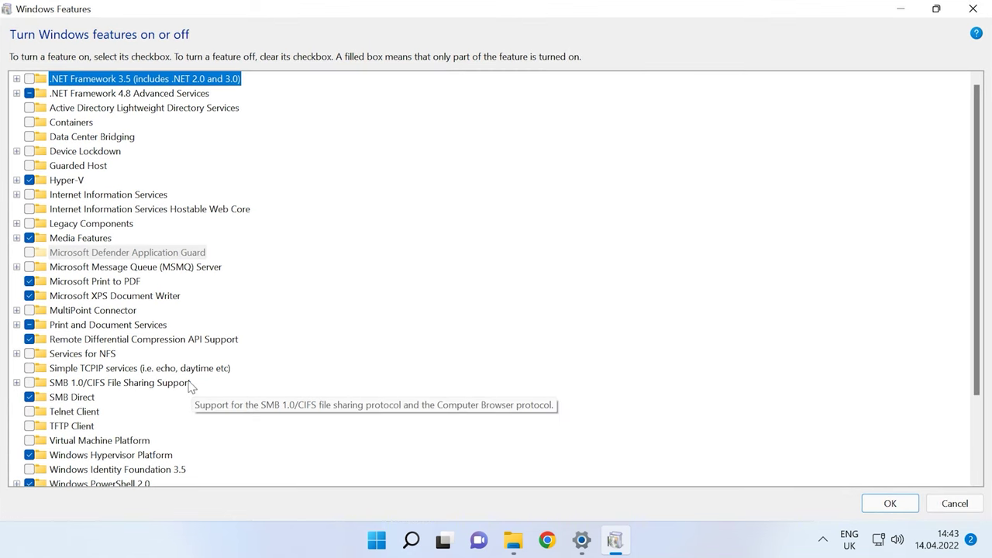
{"action": "scroll", "coordinate": [194, 385], "scroll_direction": "down", "scroll_amount": 1}
{"action": "scroll", "coordinate": [196, 389], "scroll_direction": "down", "scroll_amount": 2}
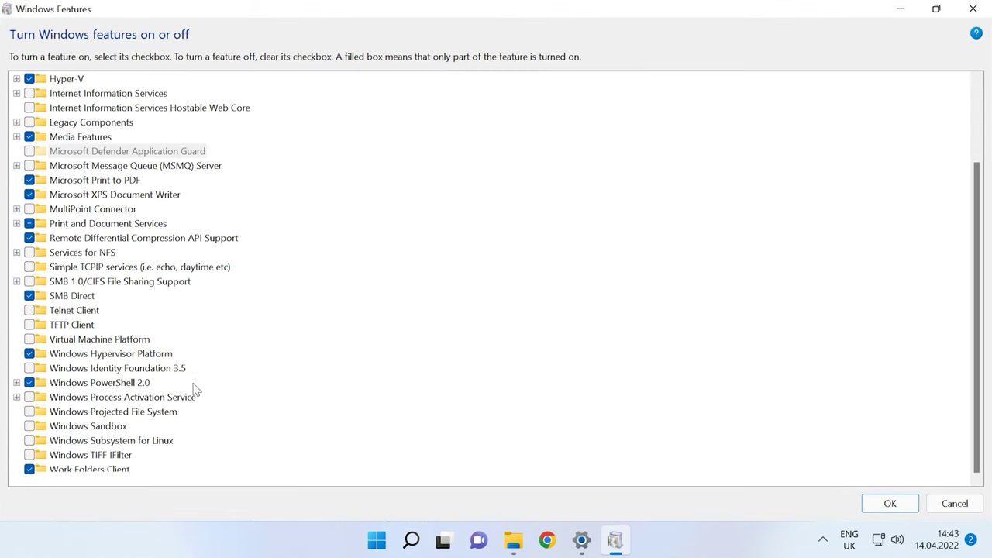
{"action": "left_click", "coordinate": [31, 355]}
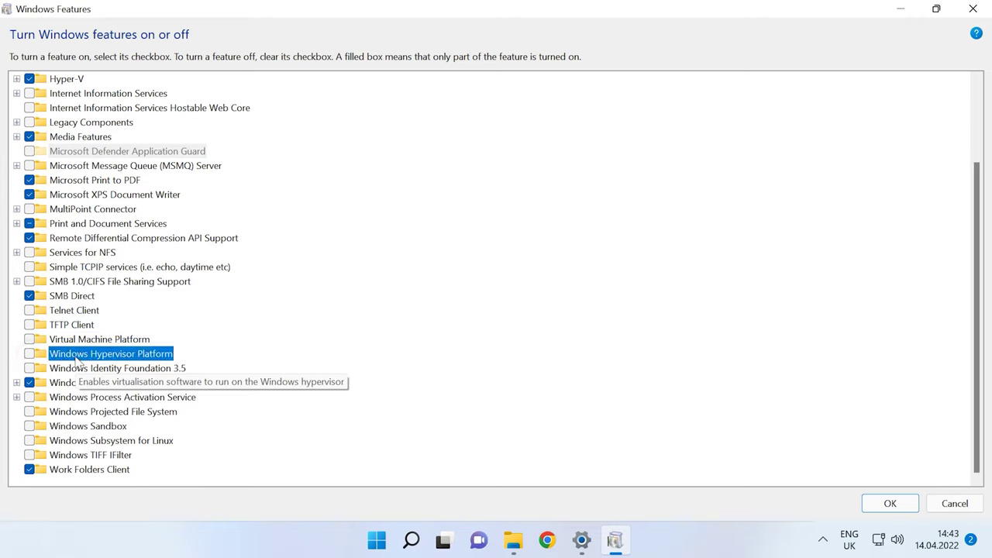
{"action": "left_click", "coordinate": [30, 354]}
{"action": "left_click", "coordinate": [904, 507]}
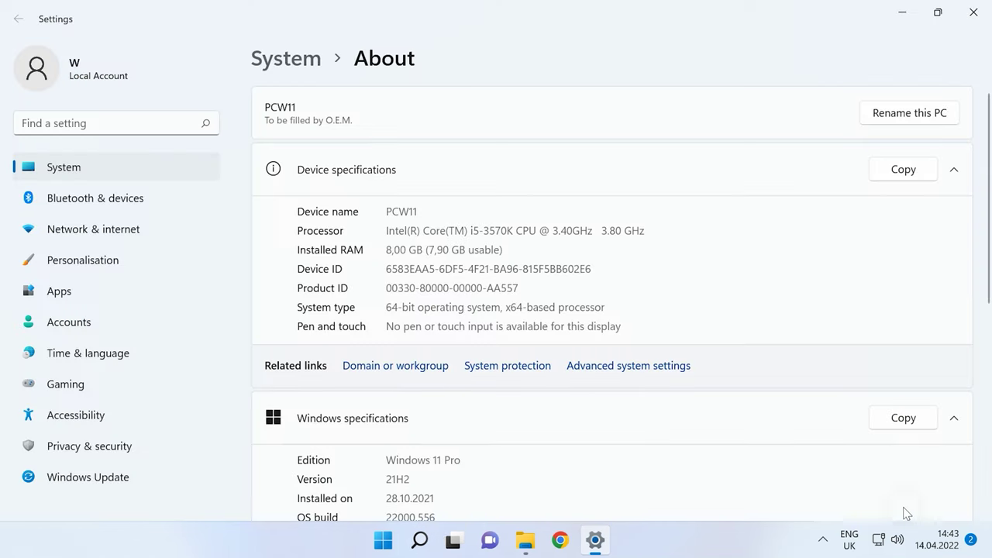
Run Command Prompt as administrator from the recent searches and maximize its window
{"action": "left_click", "coordinate": [424, 547]}
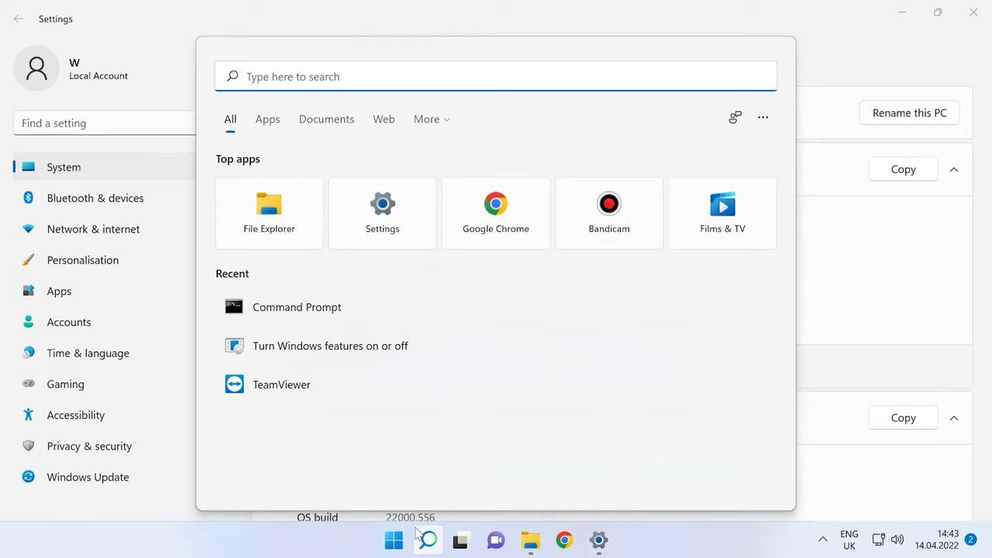
{"action": "right_click", "coordinate": [310, 319]}
{"action": "left_click", "coordinate": [372, 335]}
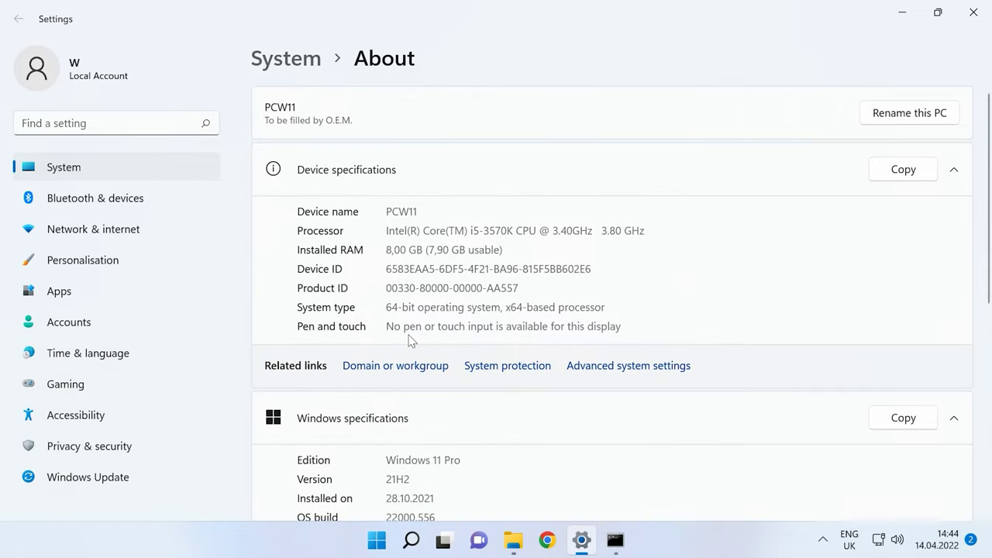
{"action": "left_click", "coordinate": [615, 540]}
{"action": "left_click", "coordinate": [743, 109]}
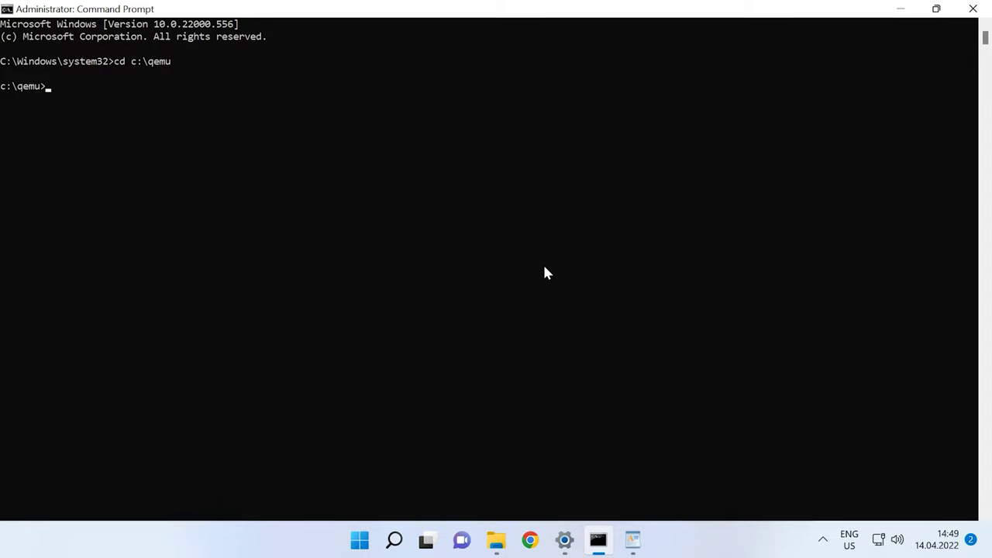
Create a 15G qcow2 disk image named ubuntu.qcow2 in c:\qemu with qemu-img
{"action": "type", "text": "qemu-img create -f qcow2 ubuntu"}
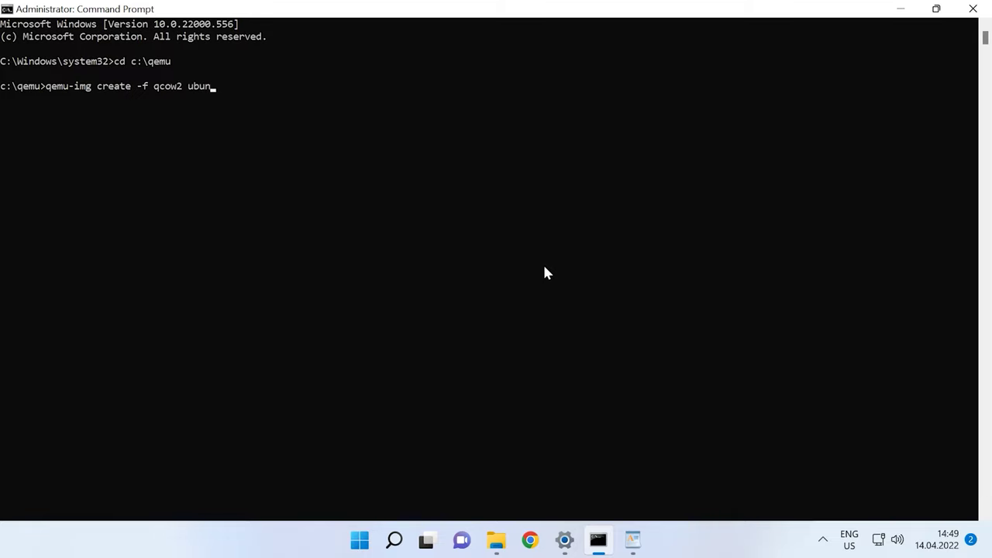
{"action": "type", "text": ".qcow2"}
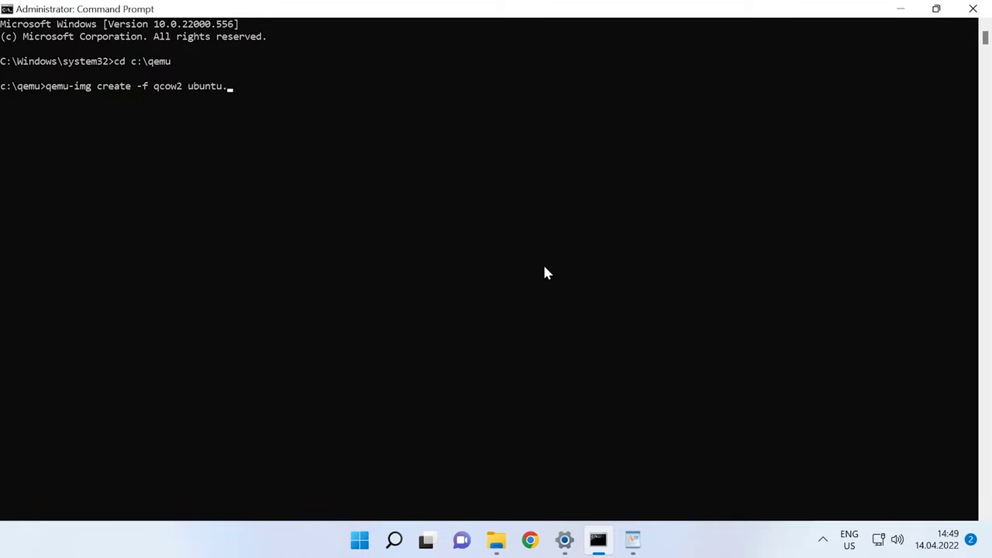
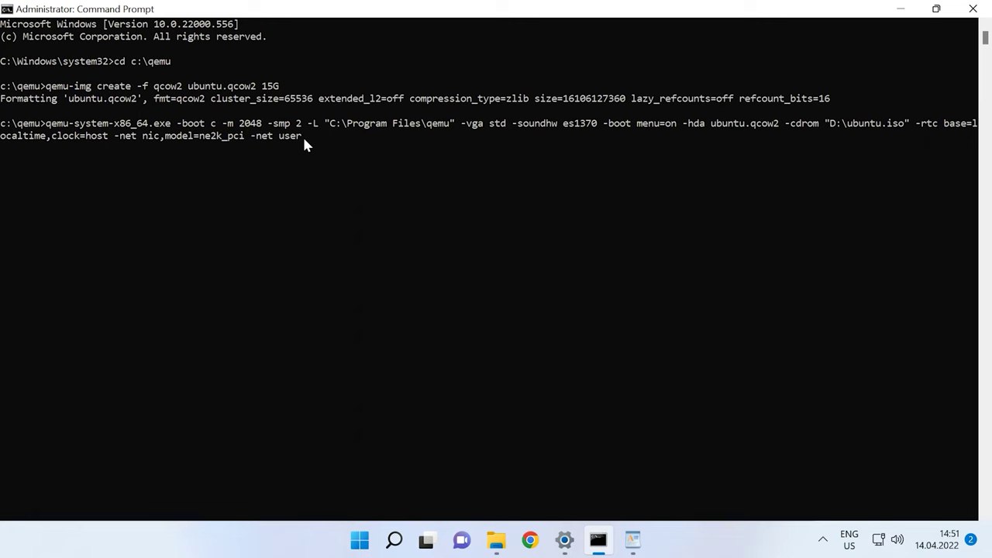
Launch the virtual machine from D:\ubuntu.iso with ubuntu.qcow2, 2048 MB of memory and 2 processors, and maximize the QEMU window
{"action": "key", "text": "Return"}
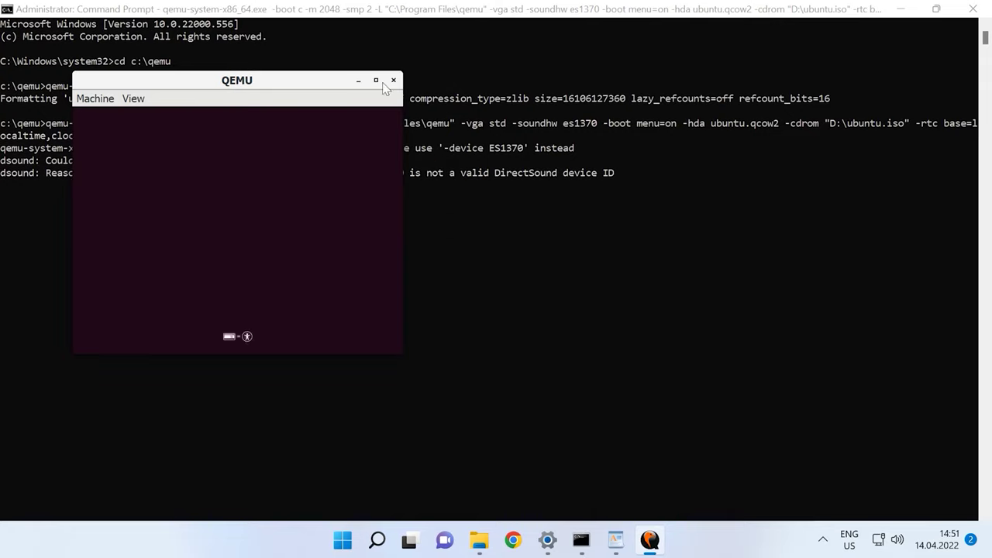
{"action": "left_click", "coordinate": [376, 80]}
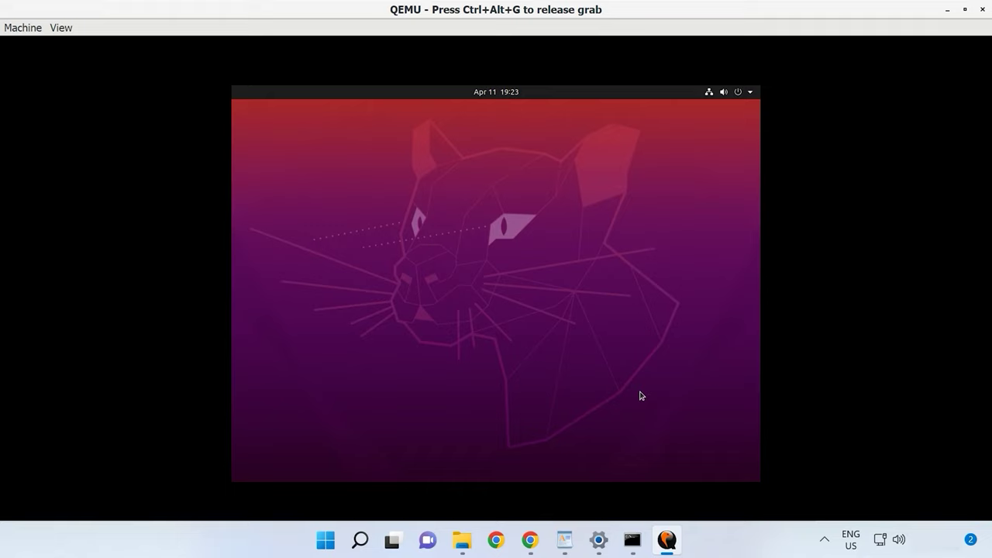
{"action": "left_click", "coordinate": [567, 327]}
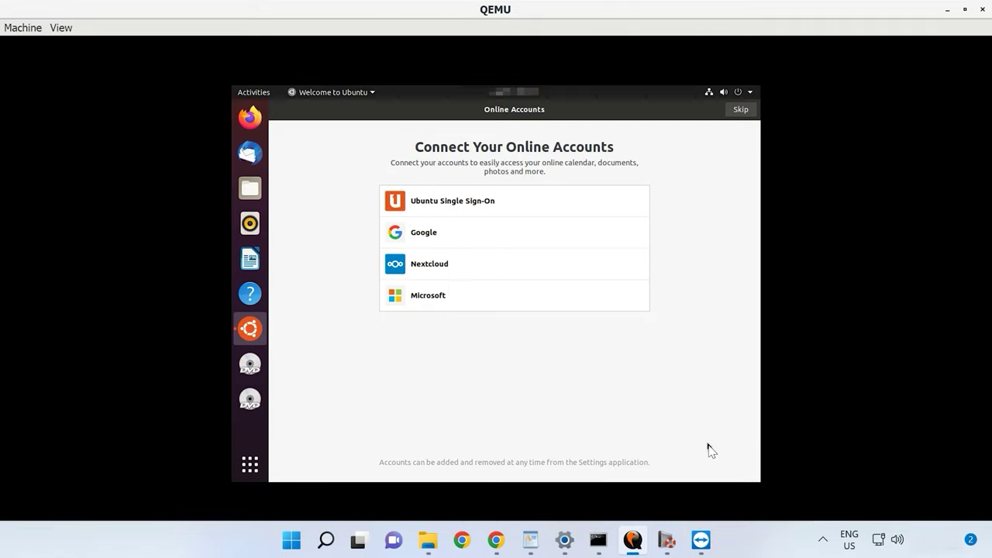
Skip connecting online accounts in Ubuntu's welcome setup
{"action": "left_click", "coordinate": [740, 111]}
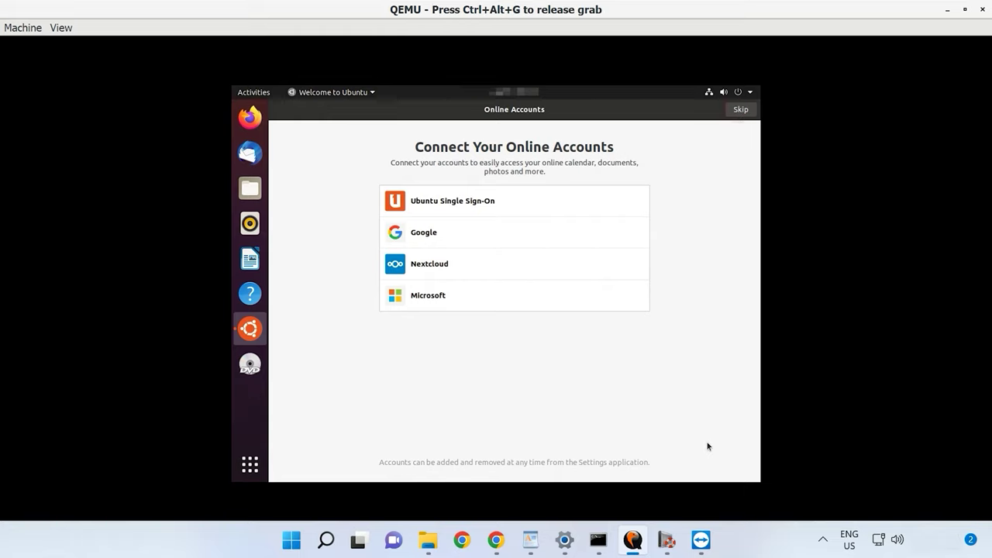
{"action": "left_click", "coordinate": [740, 111]}
{"action": "left_click", "coordinate": [740, 111]}
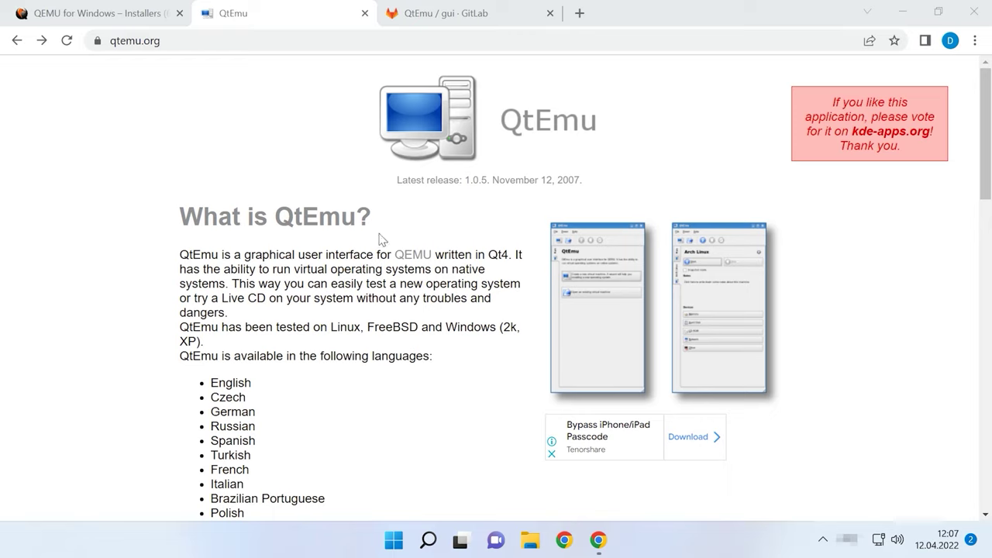
In Chrome, follow the GitLab fork link on qtemu.org and download the QtEmu installer for Windows x86_64
{"action": "scroll", "coordinate": [529, 283], "scroll_direction": "down", "scroll_amount": 5}
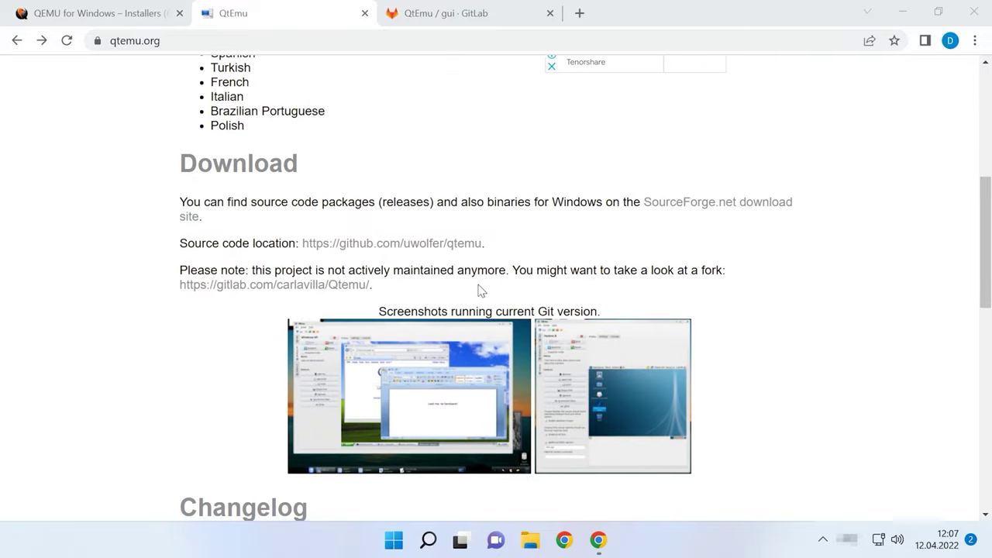
{"action": "left_click", "coordinate": [273, 287]}
{"action": "scroll", "coordinate": [303, 336], "scroll_direction": "down", "scroll_amount": 12}
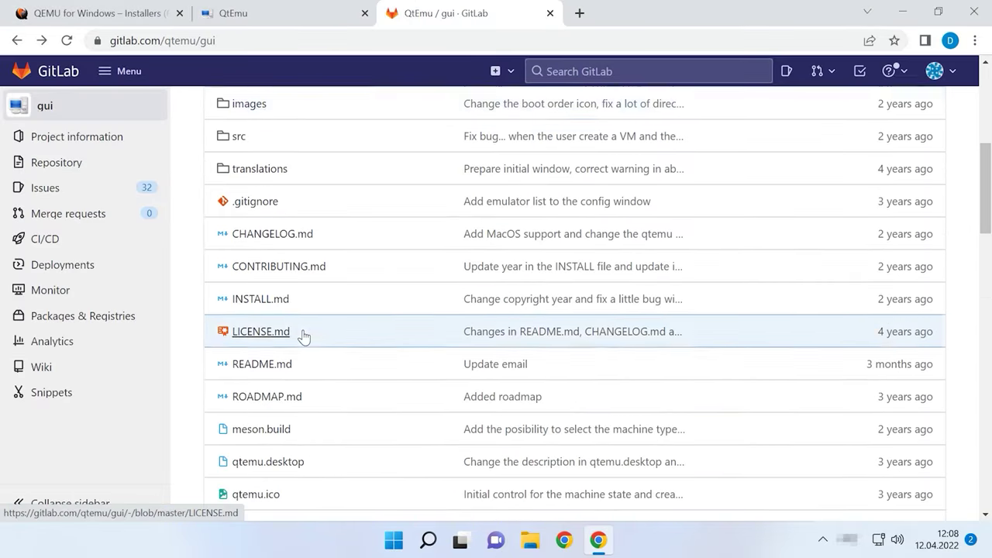
{"action": "scroll", "coordinate": [303, 335], "scroll_direction": "down", "scroll_amount": 2}
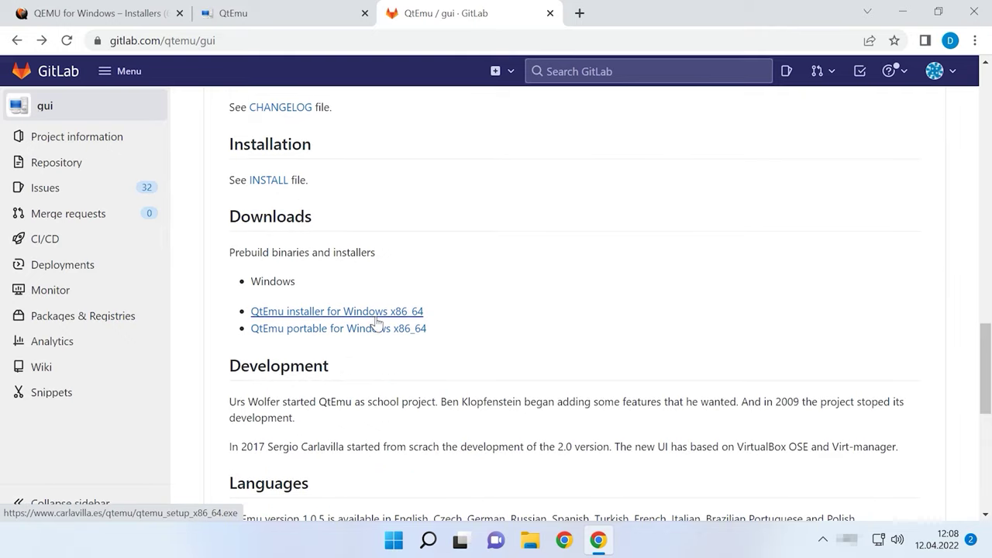
{"action": "left_click", "coordinate": [362, 316]}
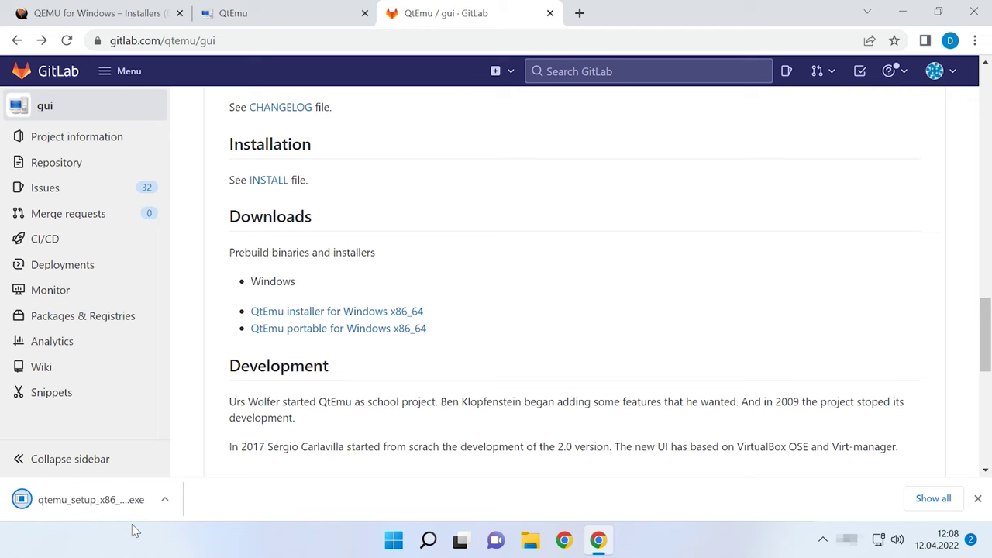
Run the downloaded installer and install QtEmu in C:\QtEmu, accepting the license and keeping the QtEmu Start Menu folder
{"action": "left_click", "coordinate": [83, 502]}
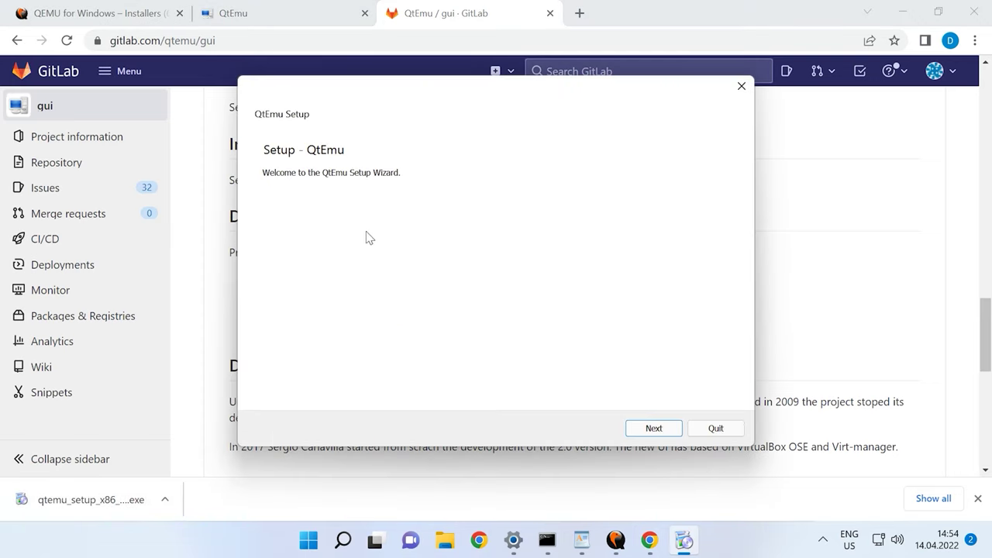
{"action": "left_click", "coordinate": [657, 430]}
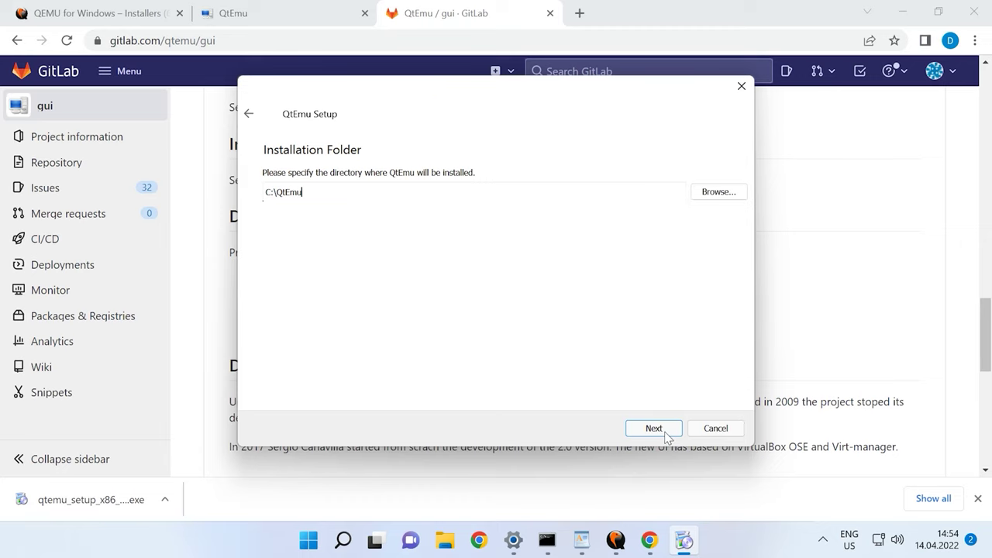
{"action": "left_click", "coordinate": [664, 432]}
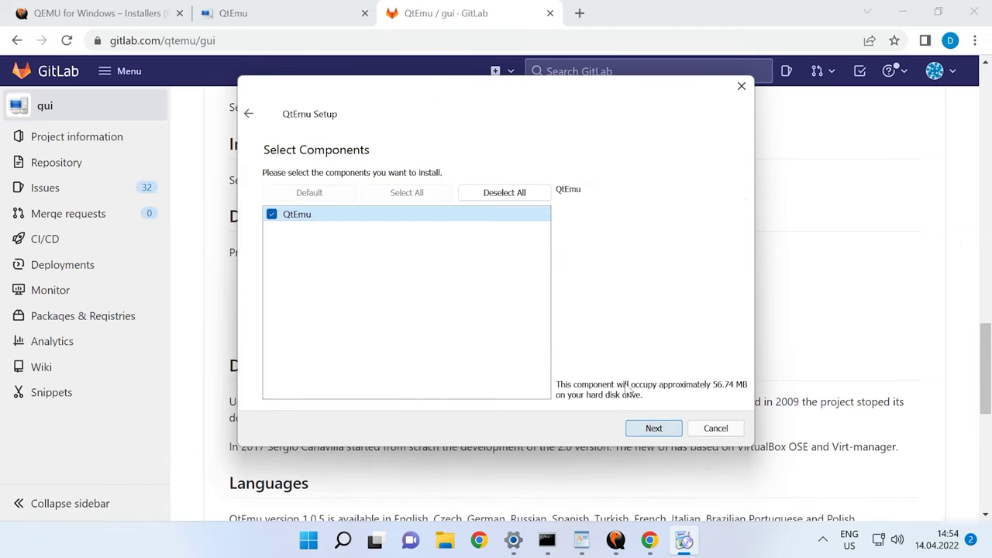
{"action": "left_click", "coordinate": [654, 428]}
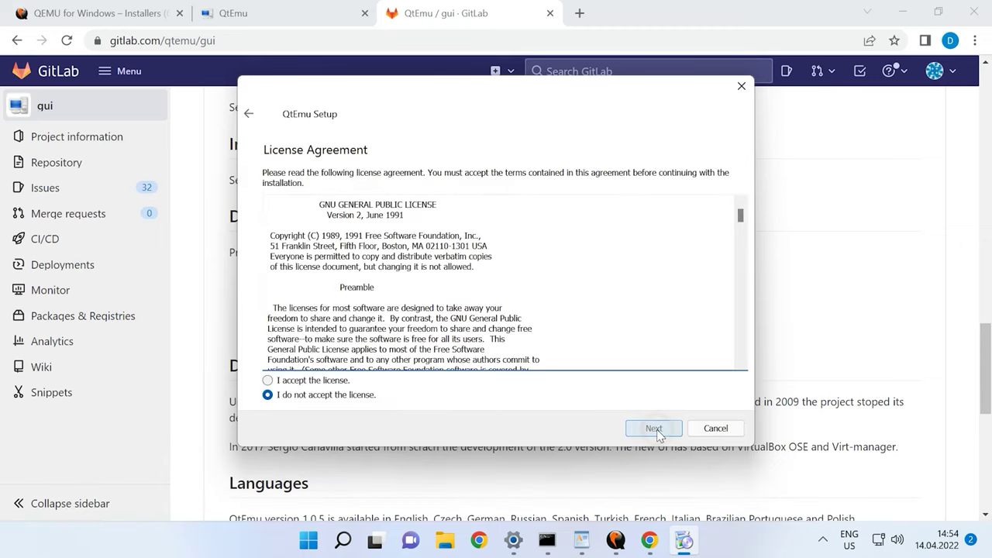
{"action": "left_click", "coordinate": [281, 379]}
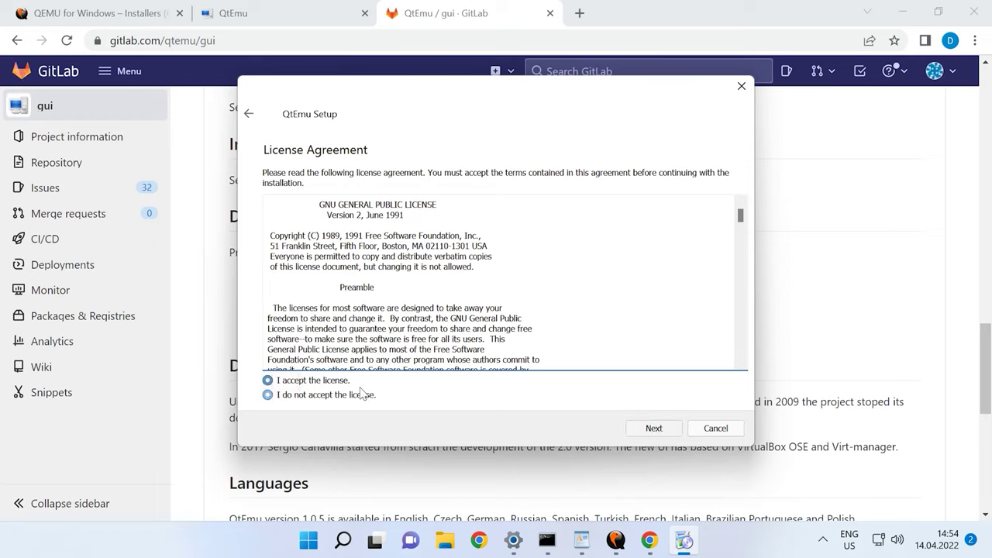
{"action": "left_click", "coordinate": [658, 428]}
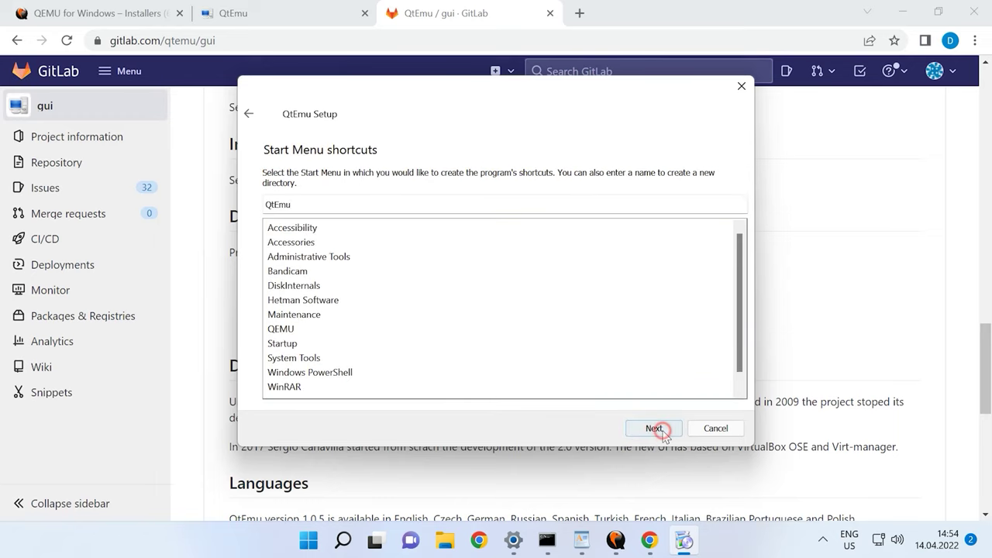
{"action": "left_click", "coordinate": [659, 430]}
{"action": "left_click", "coordinate": [662, 431]}
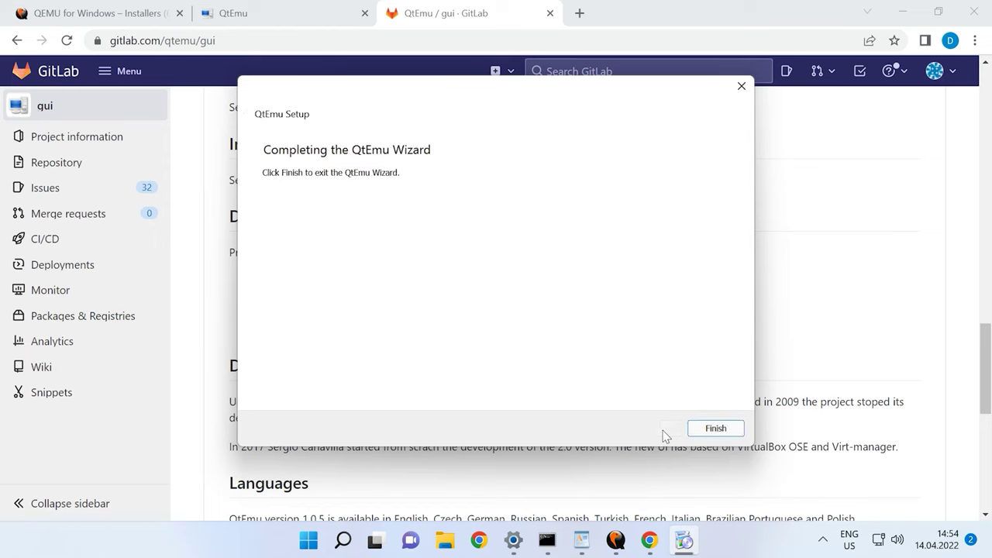
{"action": "left_click", "coordinate": [715, 429]}
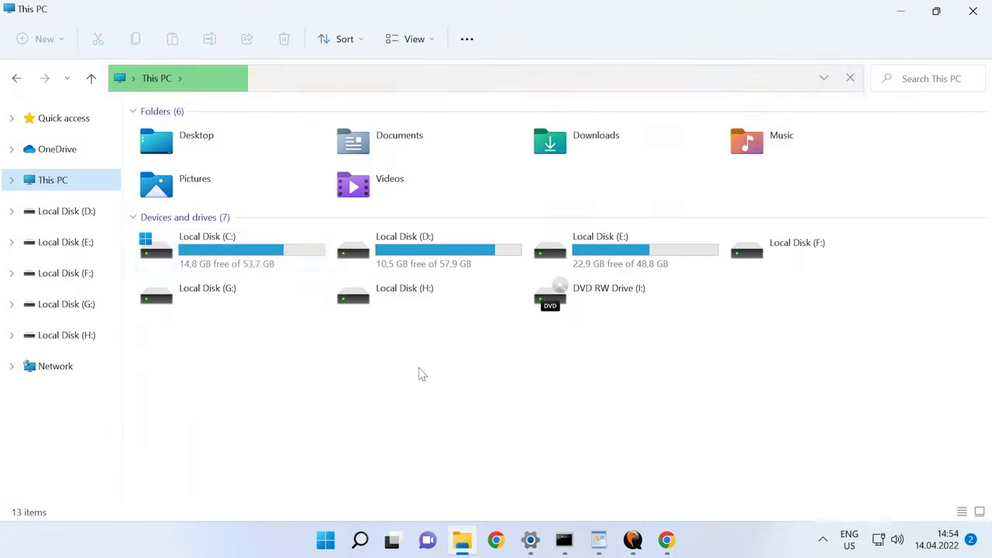
Open the QtEmu folder on Local Disk (C:) in File Explorer and locate qtemu.exe
{"action": "double_click", "coordinate": [259, 253]}
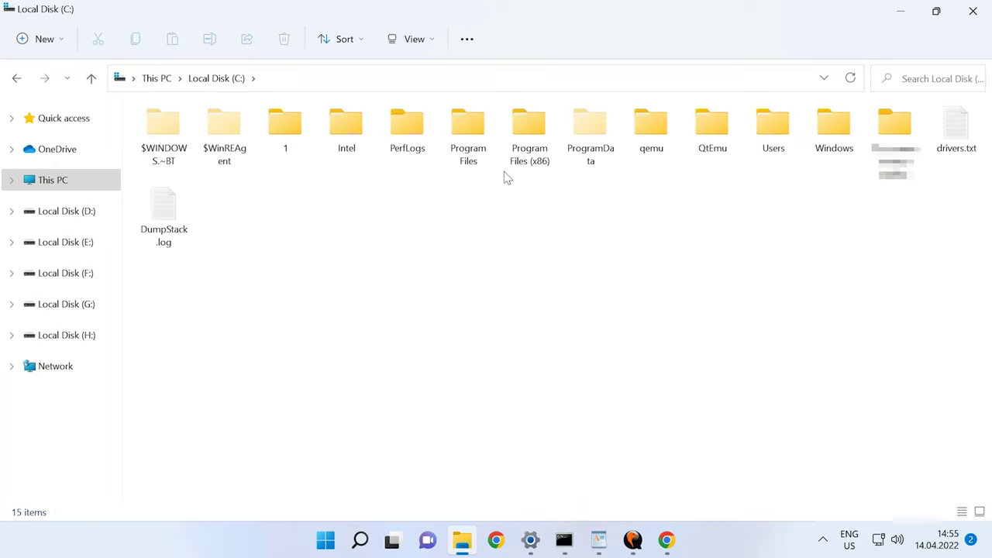
{"action": "left_click", "coordinate": [718, 146]}
{"action": "double_click", "coordinate": [719, 147]}
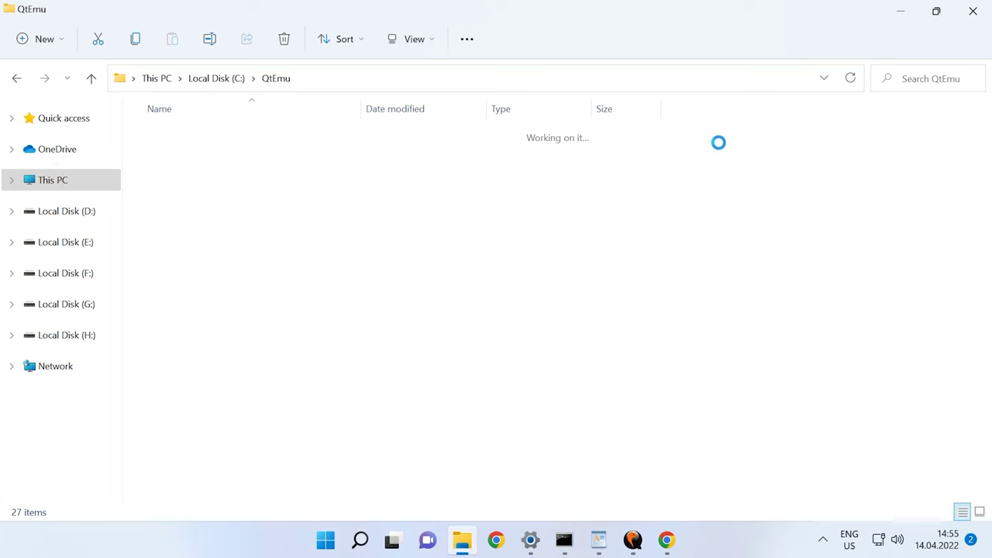
{"action": "scroll", "coordinate": [408, 380], "scroll_direction": "down", "scroll_amount": 4}
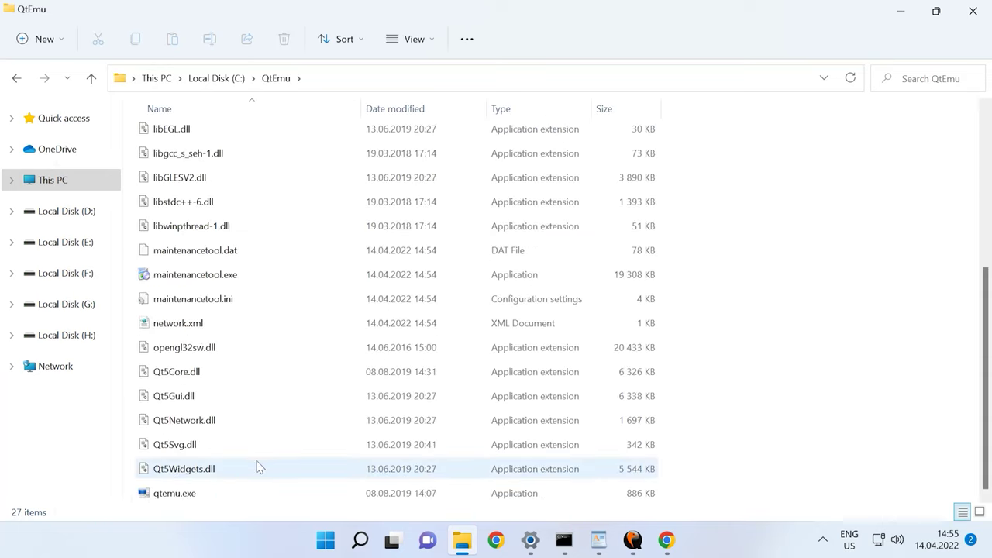
Create a desktop shortcut for qtemu.exe
{"action": "left_click", "coordinate": [186, 493]}
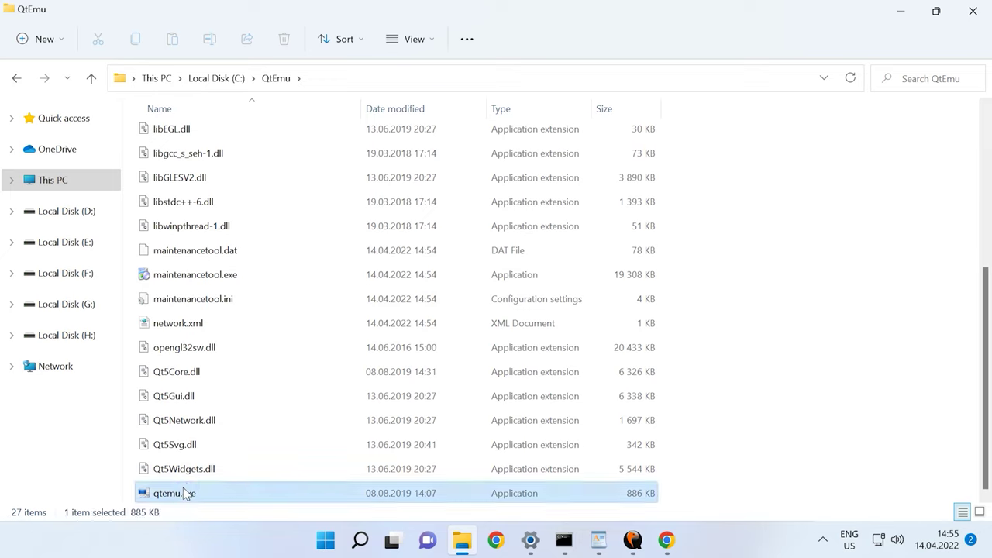
{"action": "right_click", "coordinate": [183, 488]}
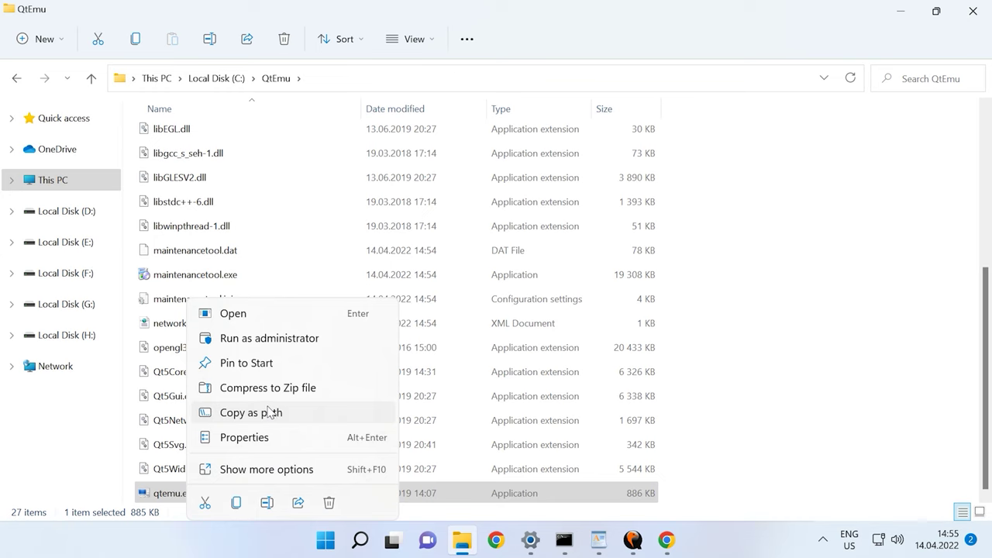
{"action": "left_click", "coordinate": [288, 469]}
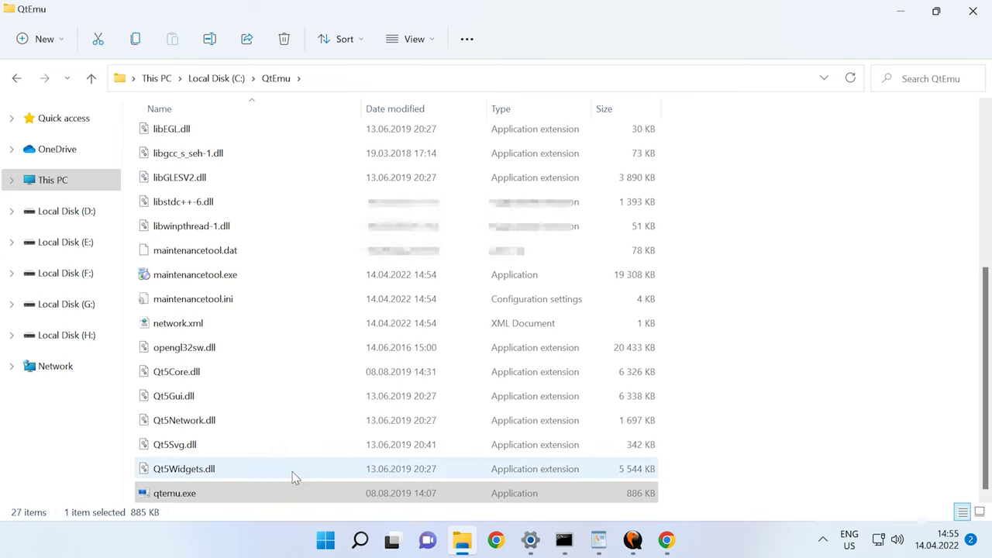
{"action": "mouse_move", "coordinate": [407, 343]}
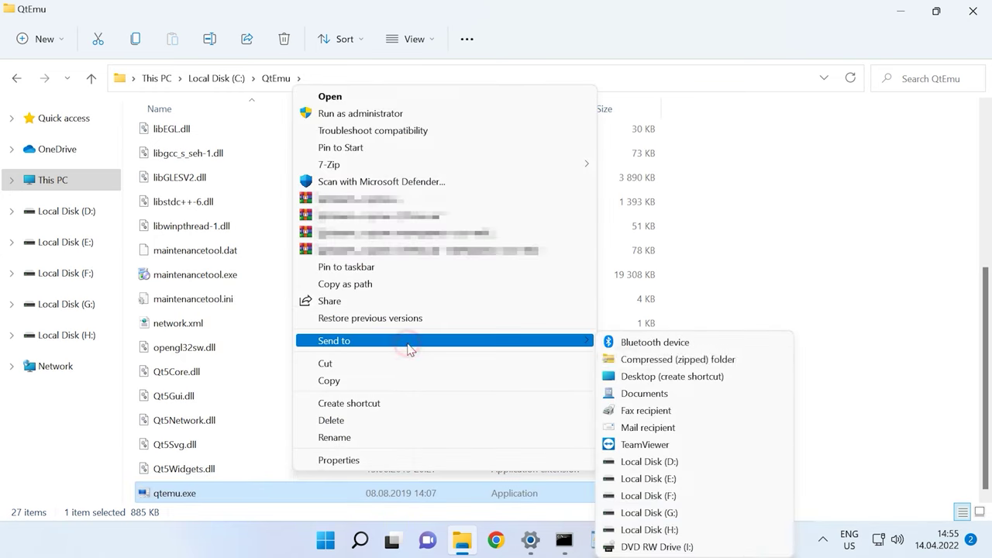
{"action": "left_click", "coordinate": [704, 377]}
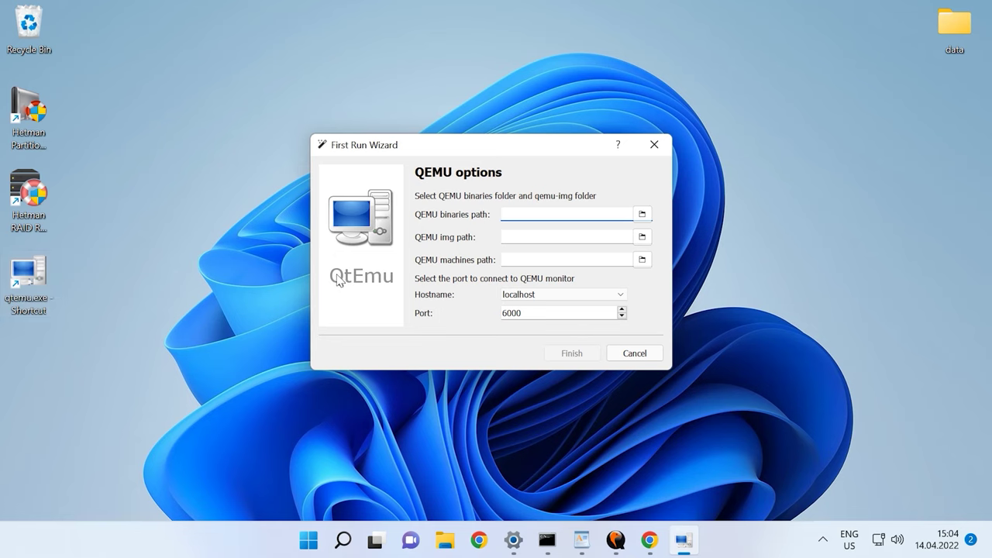
Set the QEMU binaries path in the First Run Wizard to C:\Program Files\qemu
{"action": "left_click", "coordinate": [646, 216]}
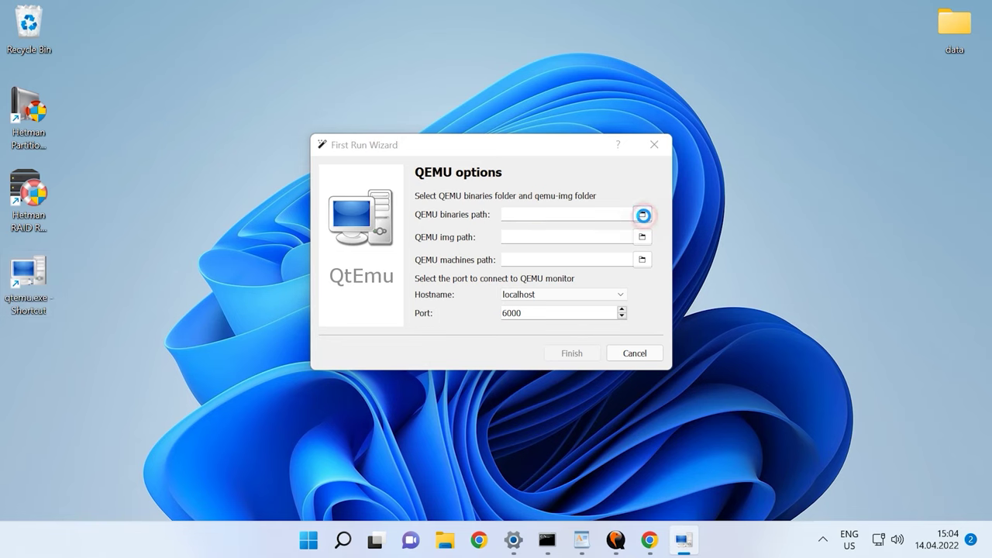
{"action": "left_click", "coordinate": [380, 255]}
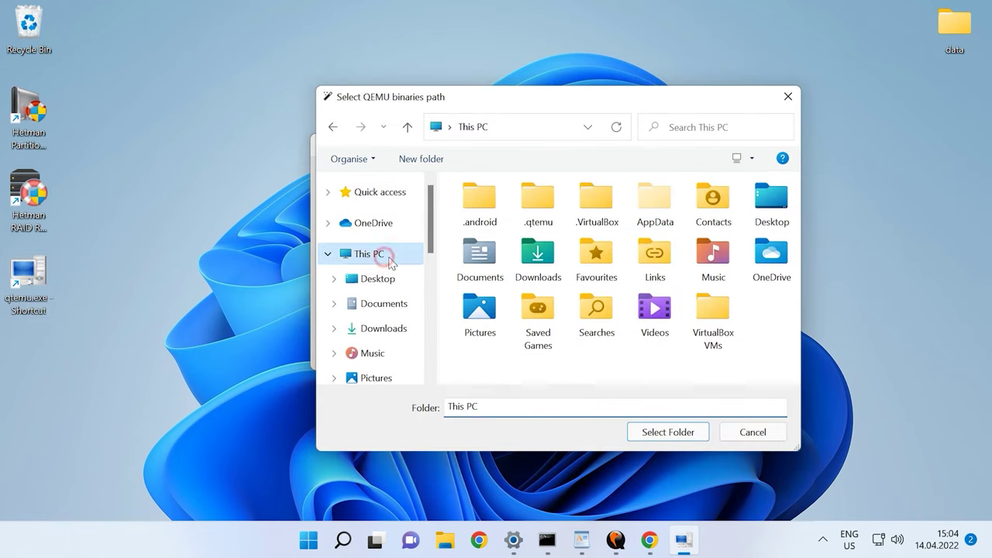
{"action": "scroll", "coordinate": [514, 303], "scroll_direction": "down", "scroll_amount": 5}
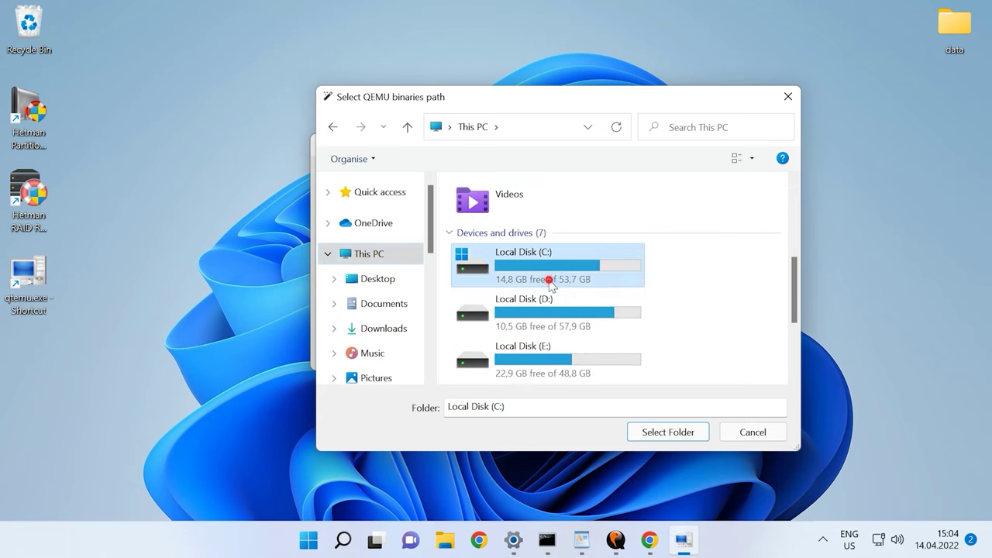
{"action": "double_click", "coordinate": [549, 280]}
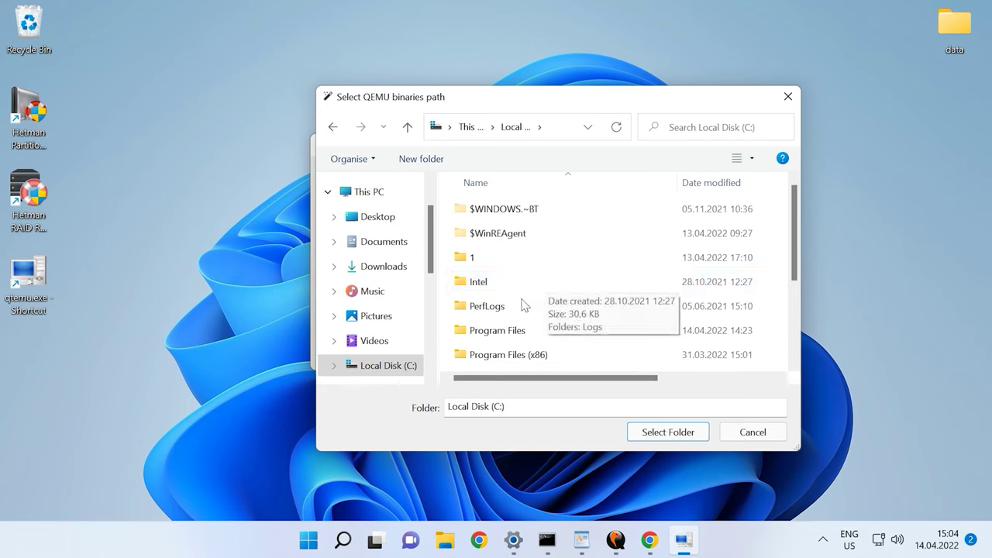
{"action": "double_click", "coordinate": [519, 331]}
{"action": "scroll", "coordinate": [512, 326], "scroll_direction": "down", "scroll_amount": 3}
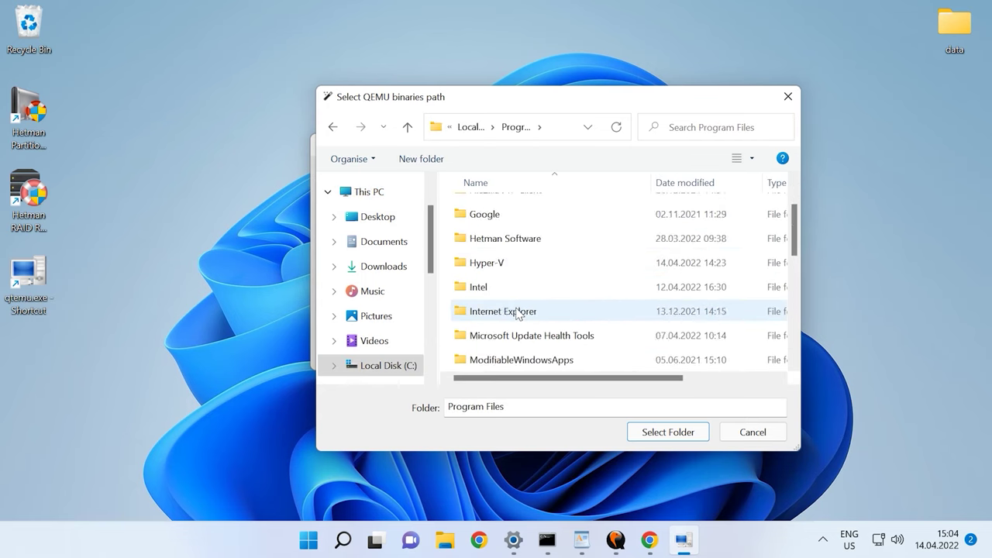
{"action": "left_click", "coordinate": [493, 295]}
{"action": "double_click", "coordinate": [493, 296]}
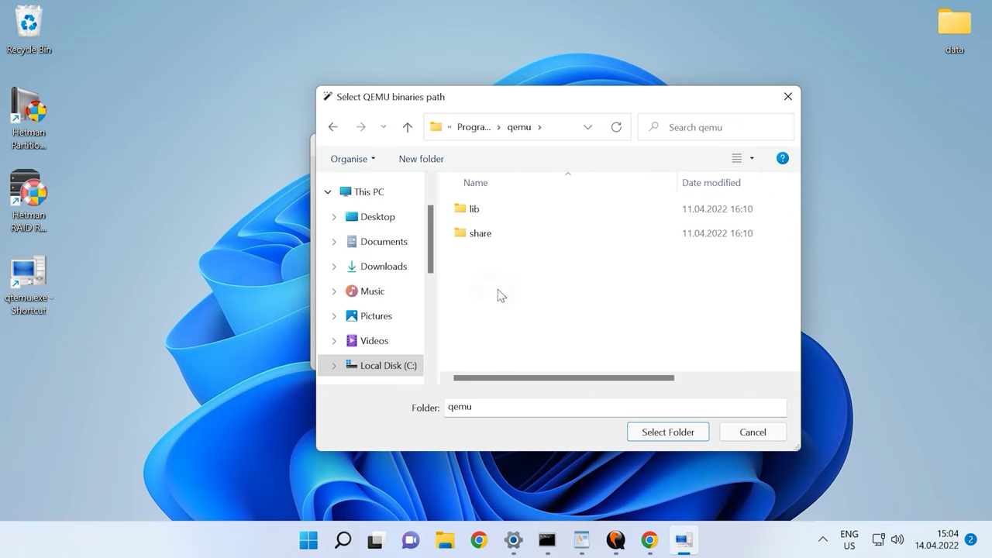
{"action": "left_click", "coordinate": [661, 438]}
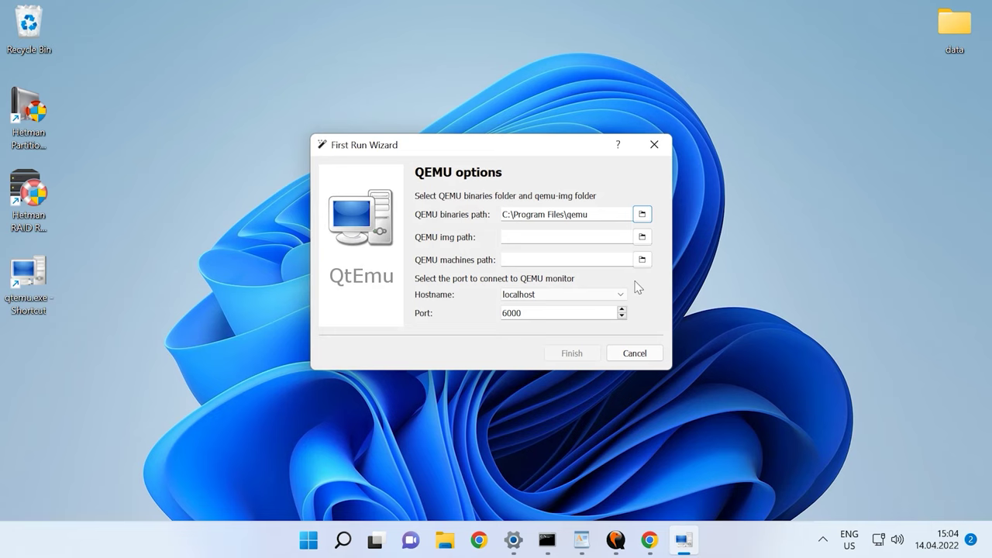
Set the QEMU img path to qemu-img.exe in C:\Program Files\qemu
{"action": "left_click", "coordinate": [642, 237]}
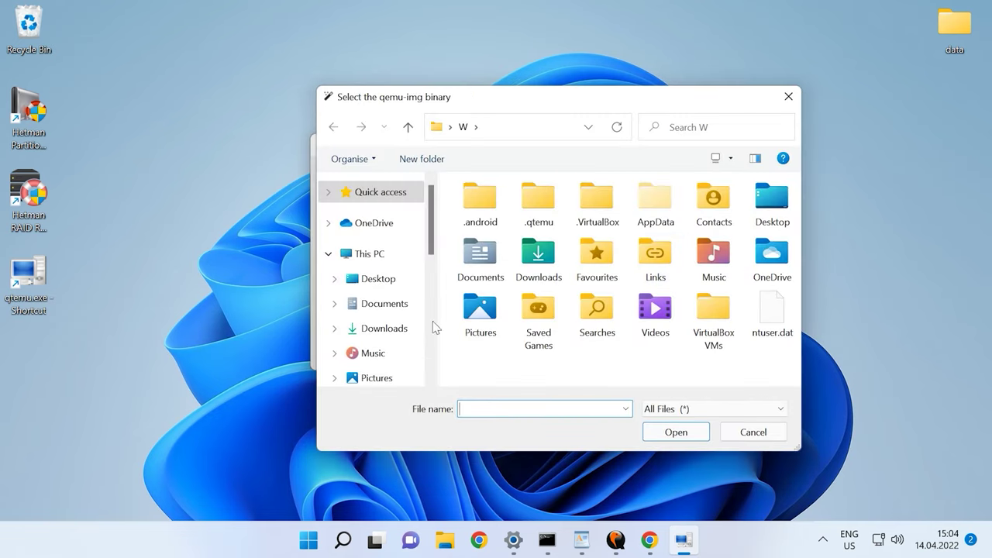
{"action": "left_click", "coordinate": [381, 253]}
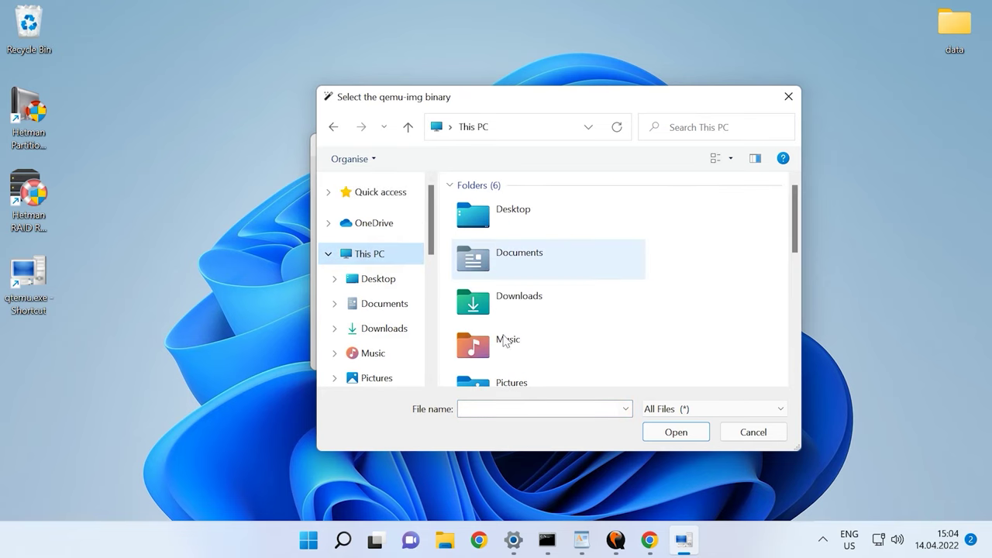
{"action": "scroll", "coordinate": [503, 341], "scroll_direction": "down", "scroll_amount": 2}
{"action": "double_click", "coordinate": [566, 350]}
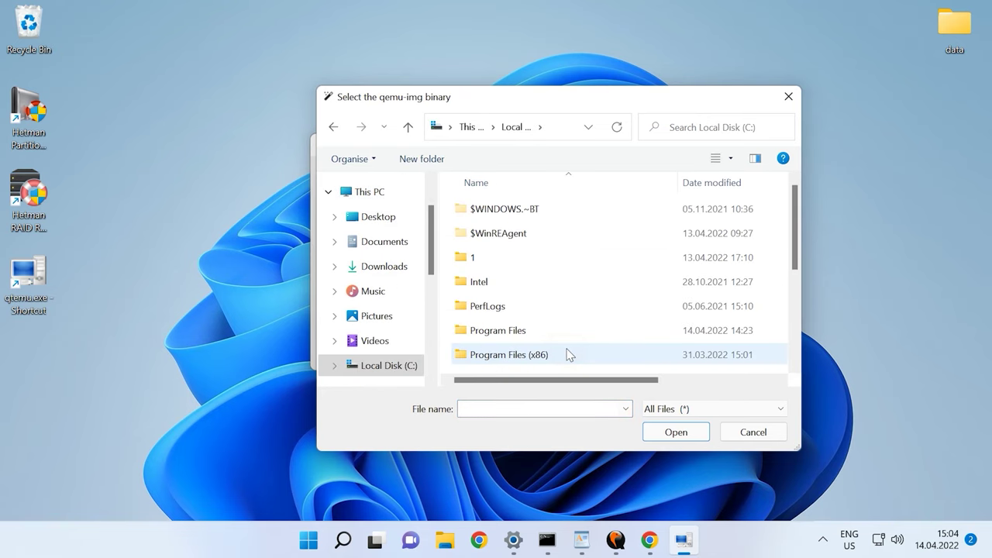
{"action": "scroll", "coordinate": [545, 331], "scroll_direction": "down", "scroll_amount": 1}
{"action": "left_click", "coordinate": [519, 268]}
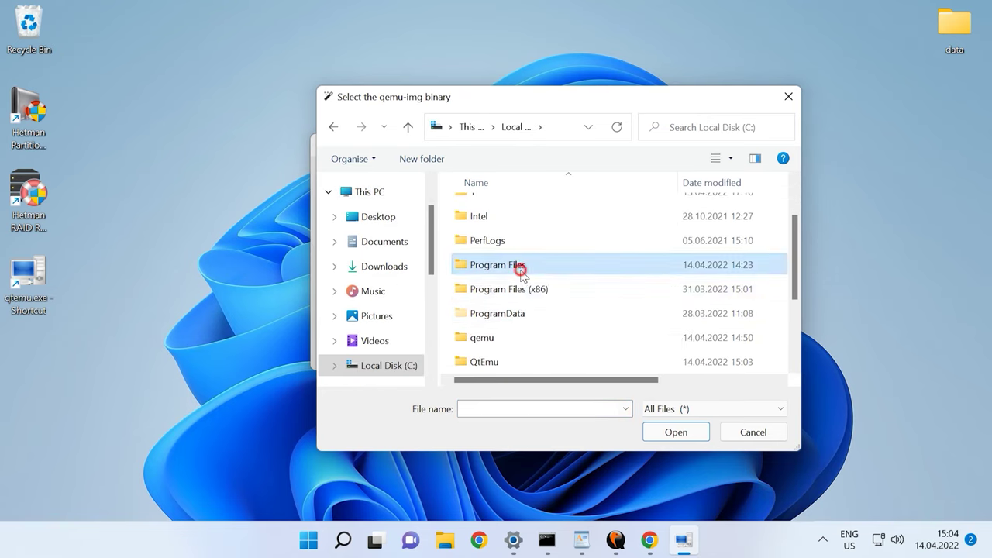
{"action": "double_click", "coordinate": [521, 267]}
{"action": "scroll", "coordinate": [521, 297], "scroll_direction": "down", "scroll_amount": 5}
{"action": "scroll", "coordinate": [516, 297], "scroll_direction": "up", "scroll_amount": 1}
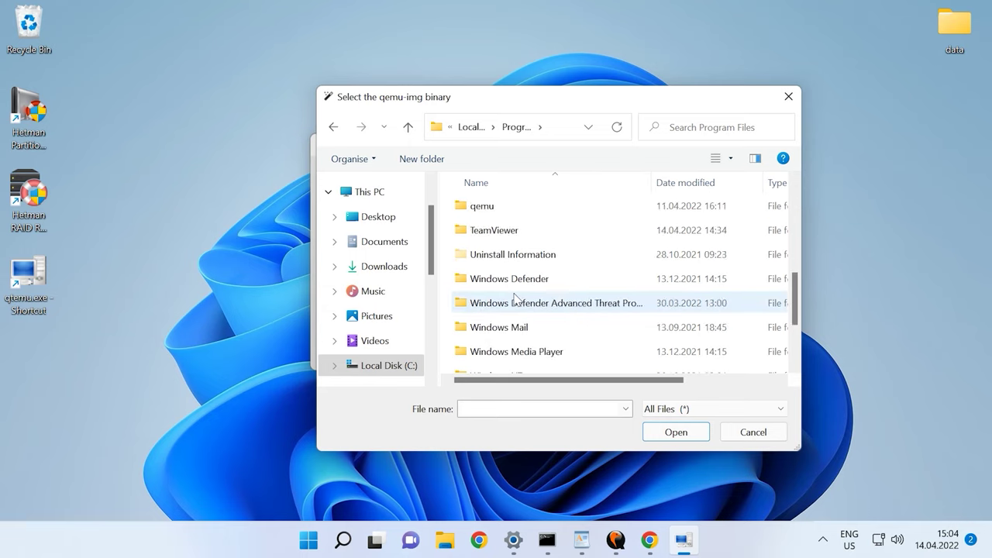
{"action": "scroll", "coordinate": [515, 297], "scroll_direction": "up", "scroll_amount": 1}
{"action": "double_click", "coordinate": [505, 285]}
{"action": "scroll", "coordinate": [553, 305], "scroll_direction": "down", "scroll_amount": 6}
{"action": "scroll", "coordinate": [546, 315], "scroll_direction": "down", "scroll_amount": 3}
{"action": "left_click_drag", "start_coordinate": [794, 259], "coordinate": [795, 269]}
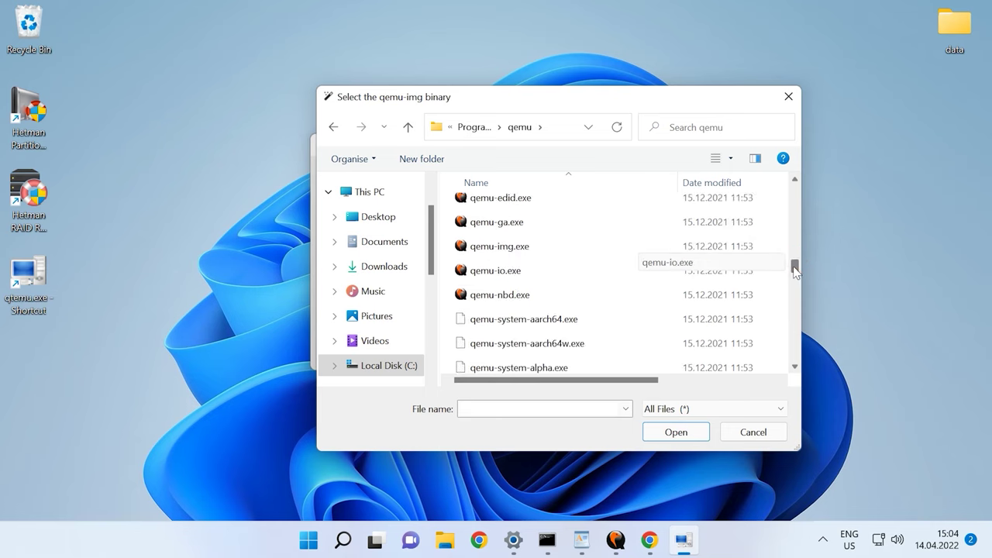
{"action": "left_click", "coordinate": [485, 247]}
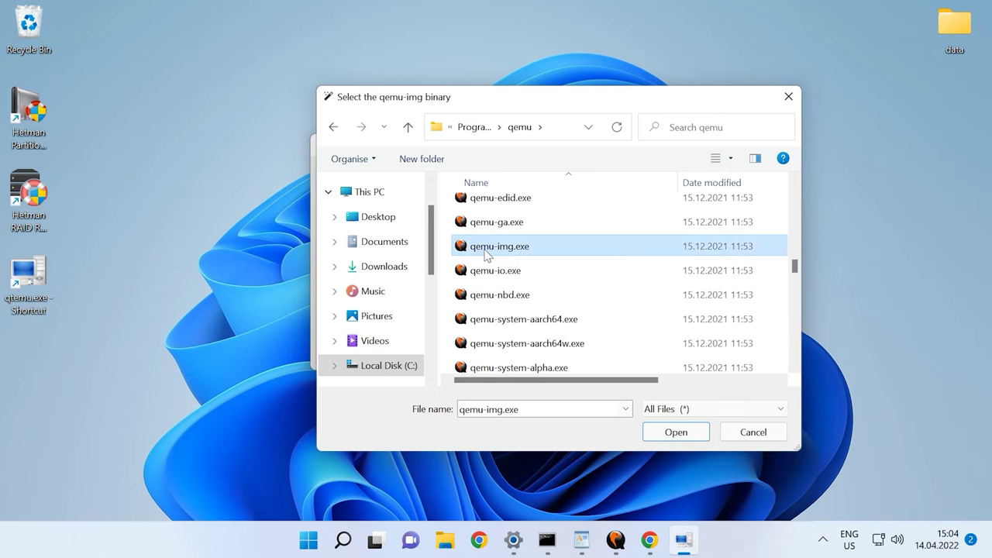
{"action": "left_click", "coordinate": [663, 432]}
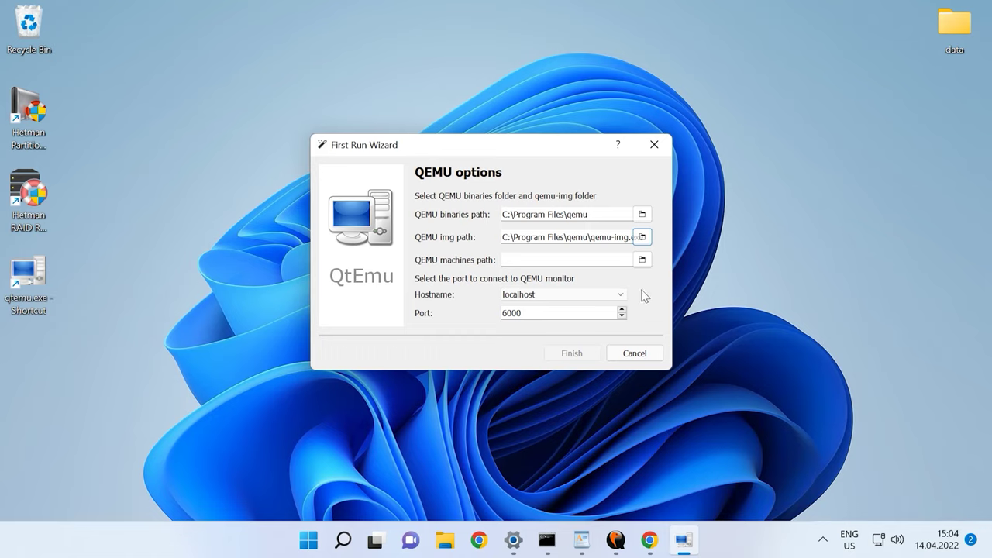
Set the QEMU machines path to C:\qemu and finish the First Run Wizard
{"action": "left_click", "coordinate": [641, 260]}
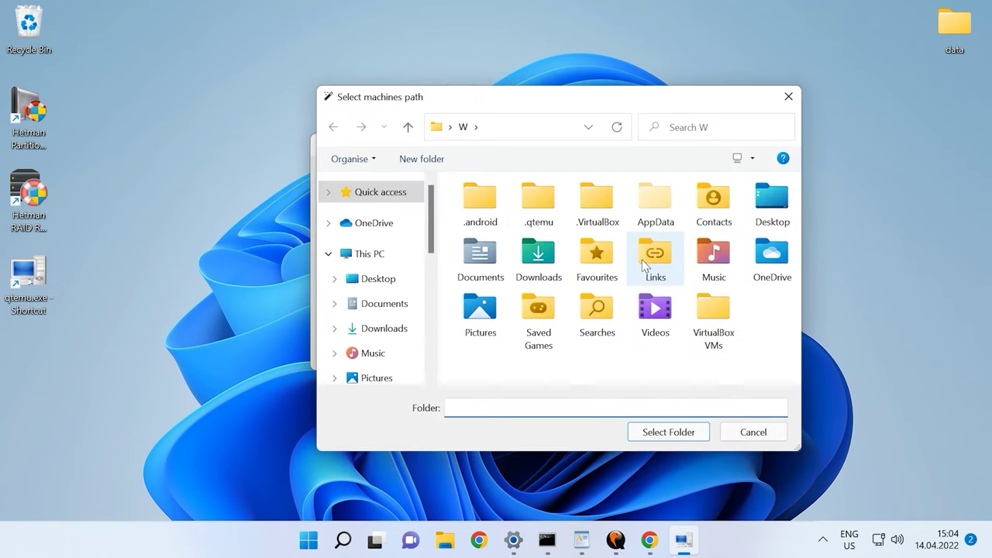
{"action": "left_click", "coordinate": [369, 255]}
{"action": "scroll", "coordinate": [507, 306], "scroll_direction": "down", "scroll_amount": 8}
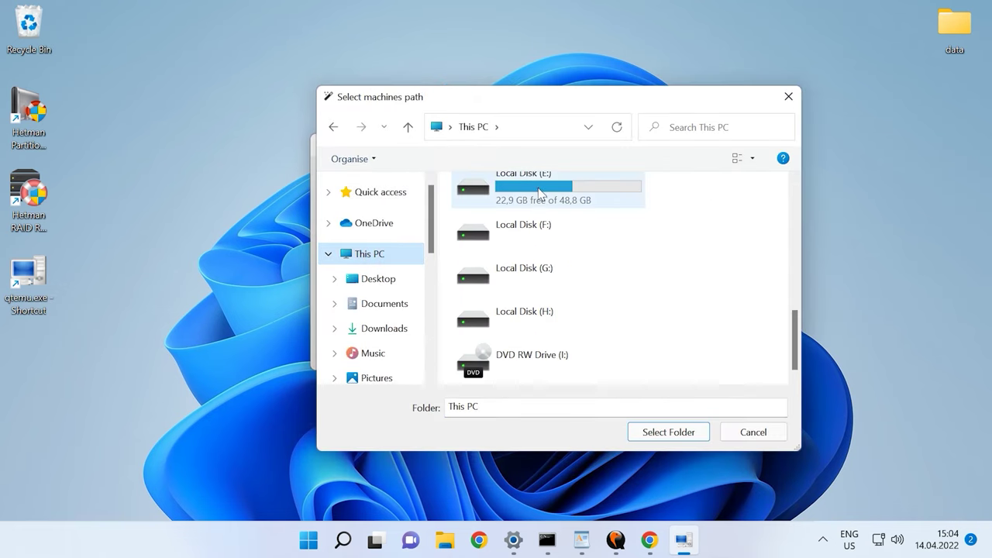
{"action": "scroll", "coordinate": [542, 194], "scroll_direction": "up", "scroll_amount": 5}
{"action": "double_click", "coordinate": [543, 296]}
{"action": "scroll", "coordinate": [509, 309], "scroll_direction": "down", "scroll_amount": 2}
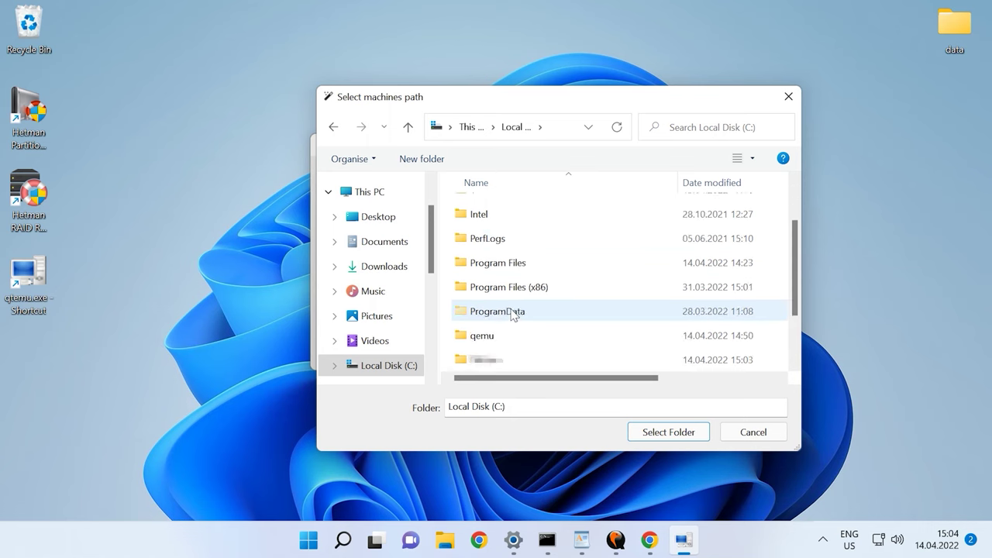
{"action": "double_click", "coordinate": [490, 268]}
{"action": "left_click", "coordinate": [679, 432]}
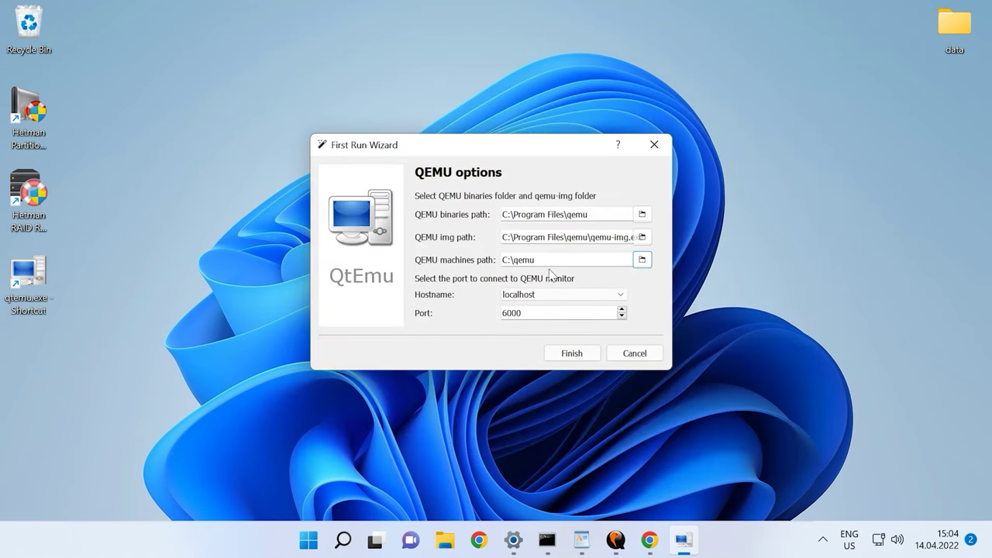
{"action": "left_click", "coordinate": [574, 354]}
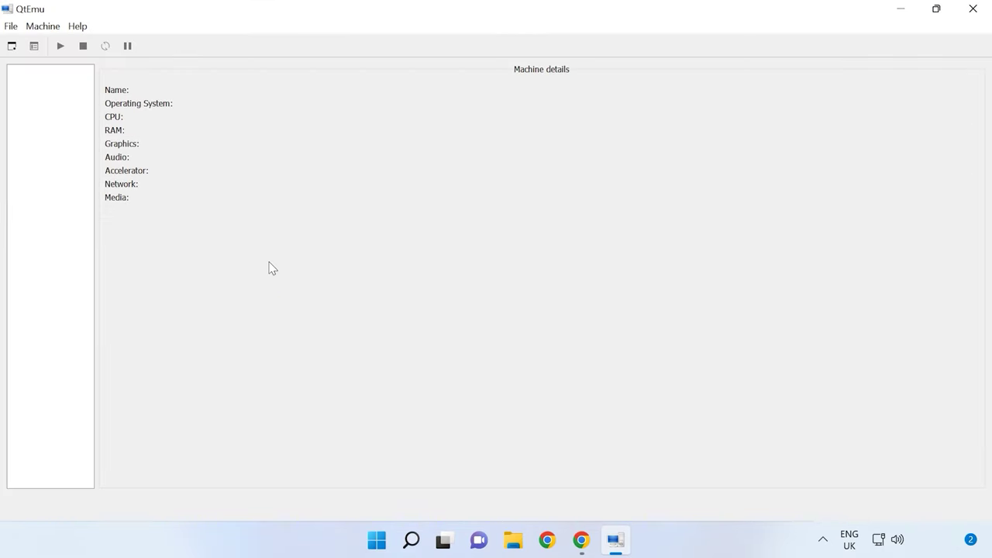
Create a new machine named lubuntu with type GNU/Linux and version Ubuntu, and continue past the Machine page to its hardware settings
{"action": "left_click", "coordinate": [43, 28]}
{"action": "left_click", "coordinate": [71, 44]}
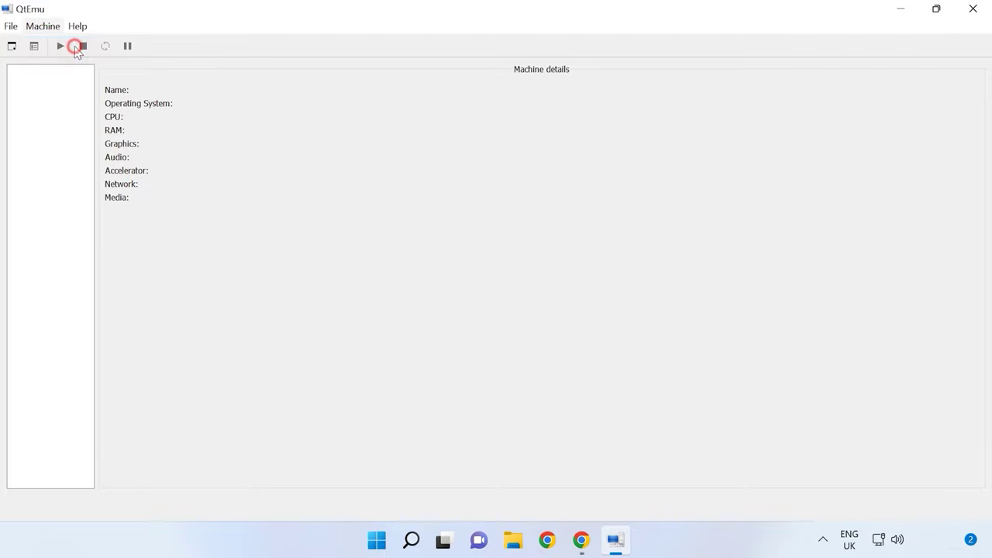
{"action": "type", "text": "lubuntu"}
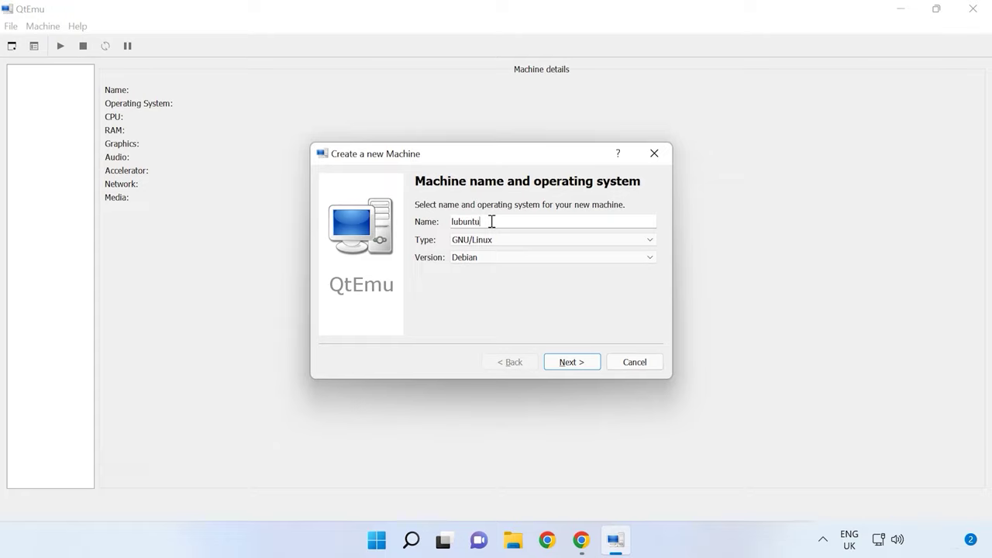
{"action": "left_click", "coordinate": [499, 242]}
{"action": "left_click", "coordinate": [490, 252]}
{"action": "left_click", "coordinate": [488, 256]}
{"action": "left_click", "coordinate": [482, 257]}
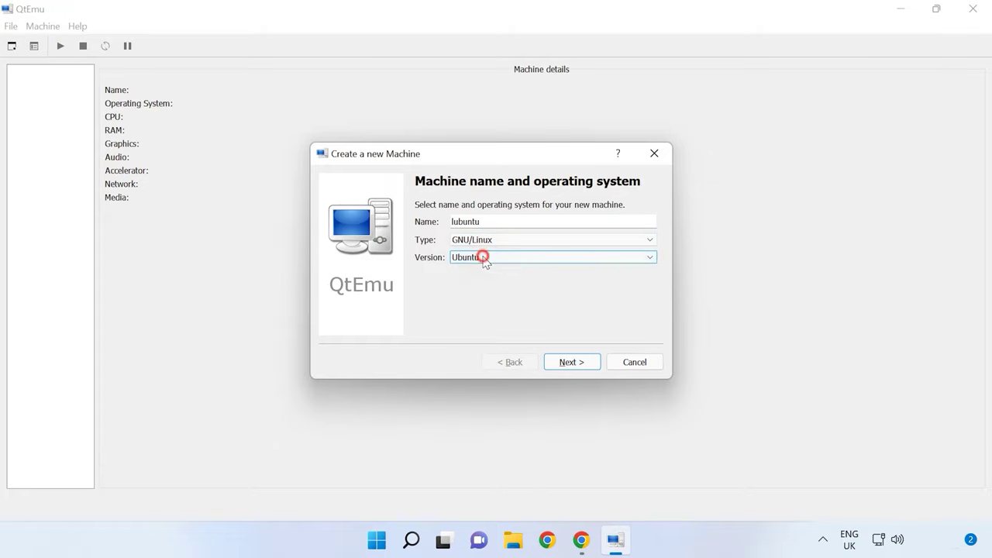
{"action": "left_click", "coordinate": [585, 368]}
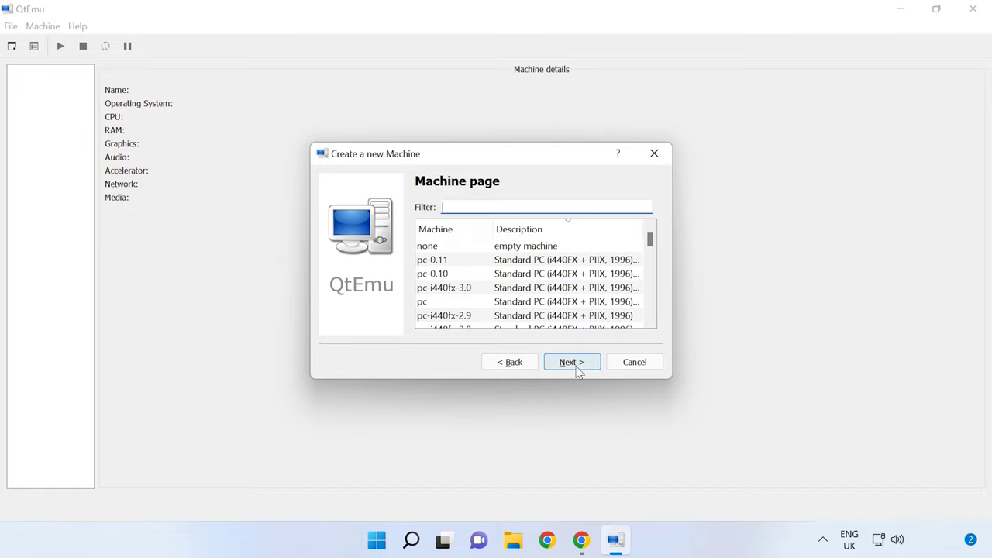
{"action": "left_click", "coordinate": [573, 364]}
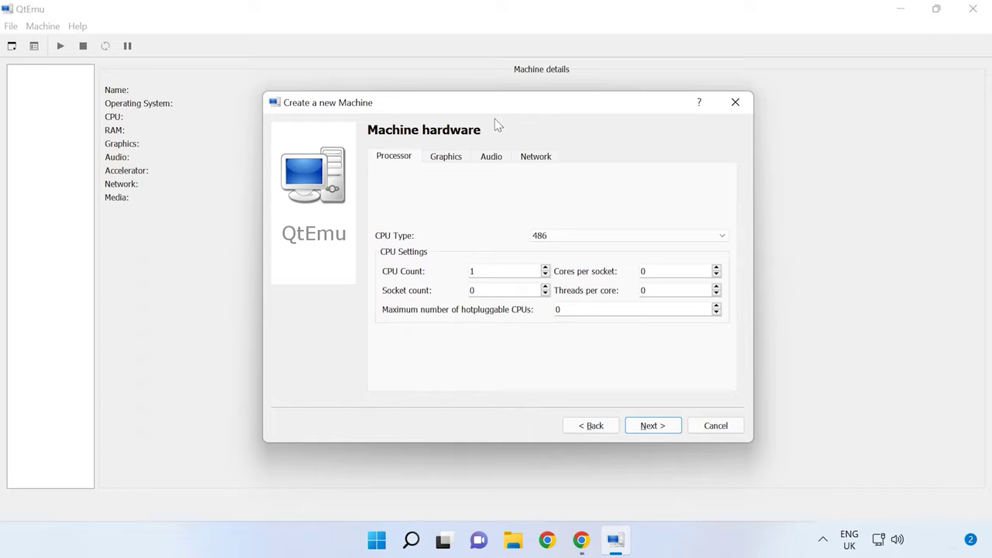
Set the CPU type to qemu64 Virtual CPU version 2.5+, with 1 socket, 2 cores per socket, 1 thread per core and 1 hotpluggable CPU
{"action": "left_click", "coordinate": [720, 235]}
{"action": "scroll", "coordinate": [703, 316], "scroll_direction": "down", "scroll_amount": 8}
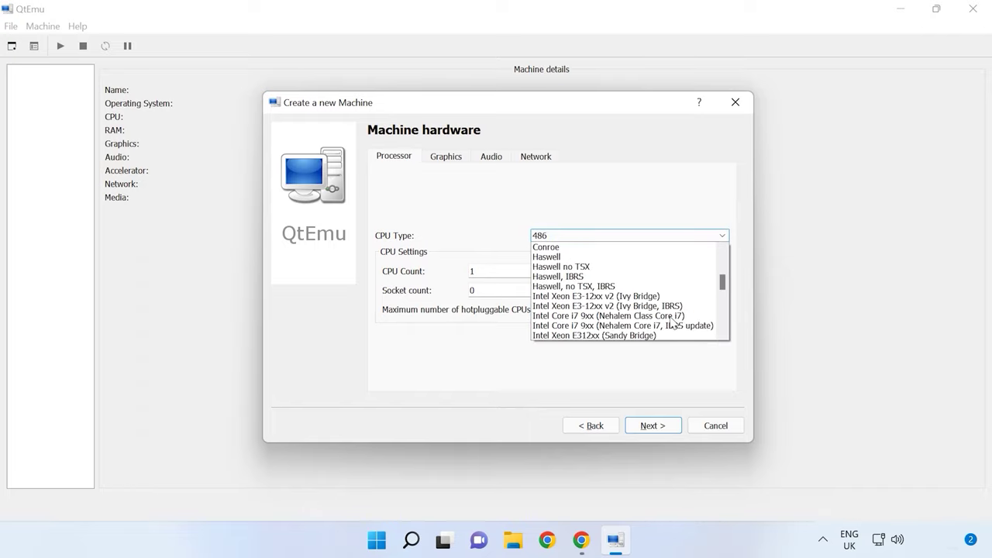
{"action": "scroll", "coordinate": [672, 323], "scroll_direction": "down", "scroll_amount": 3}
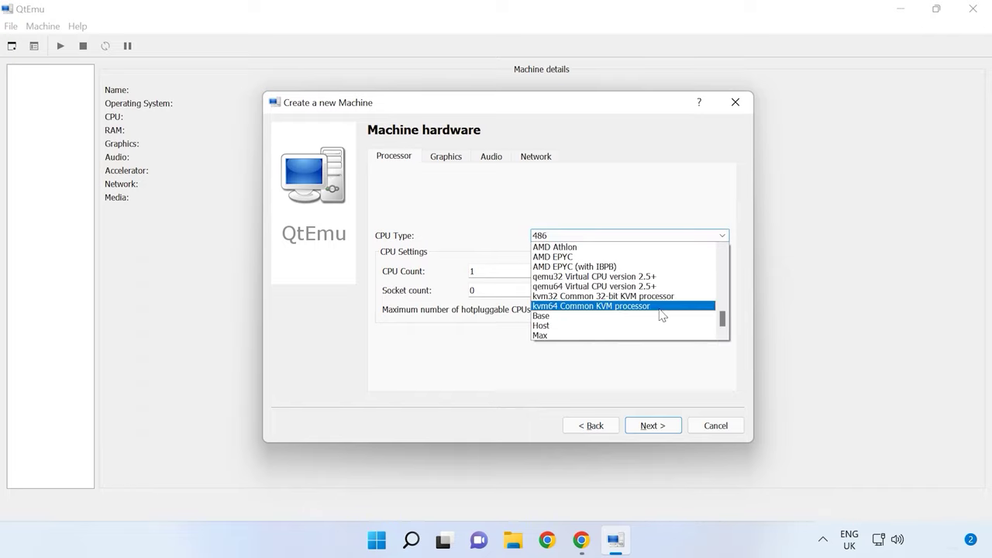
{"action": "left_click", "coordinate": [613, 287]}
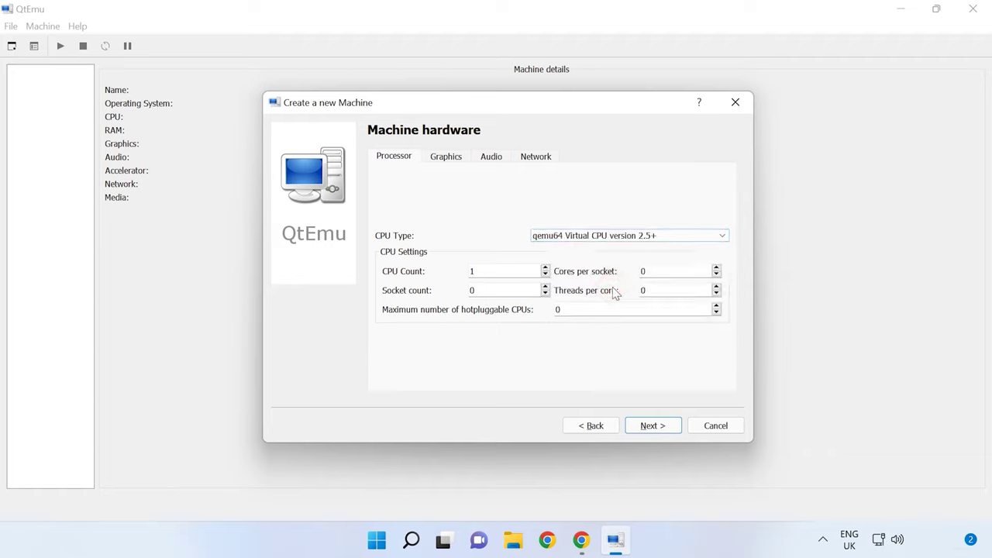
{"action": "left_click", "coordinate": [545, 286]}
{"action": "left_click", "coordinate": [716, 268]}
{"action": "left_click", "coordinate": [715, 286]}
{"action": "left_click", "coordinate": [716, 306]}
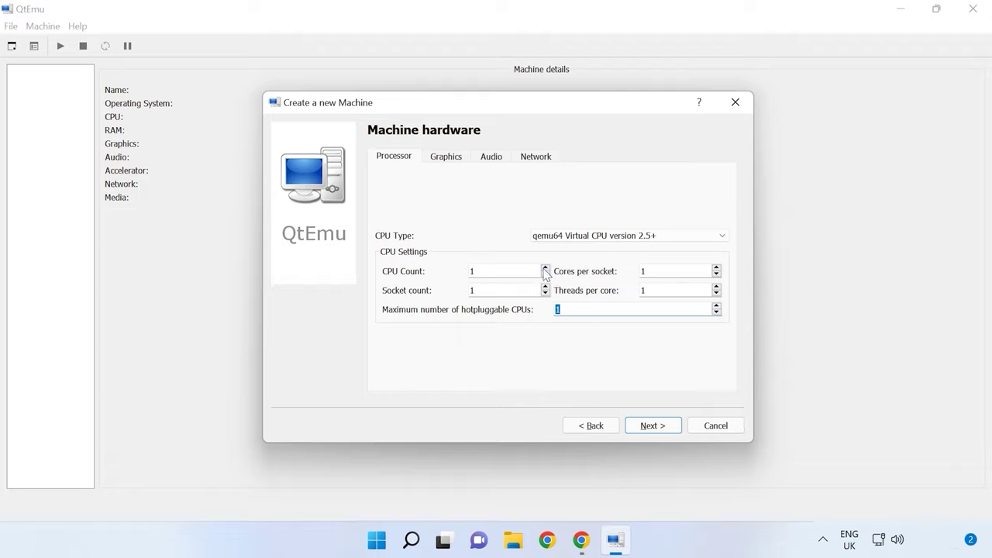
{"action": "left_click", "coordinate": [716, 267]}
Review the graphics, audio and network options of the new machine and accept its hardware settings
{"action": "left_click", "coordinate": [448, 156]}
{"action": "left_click", "coordinate": [511, 239]}
{"action": "left_click", "coordinate": [525, 288]}
{"action": "left_click", "coordinate": [490, 156]}
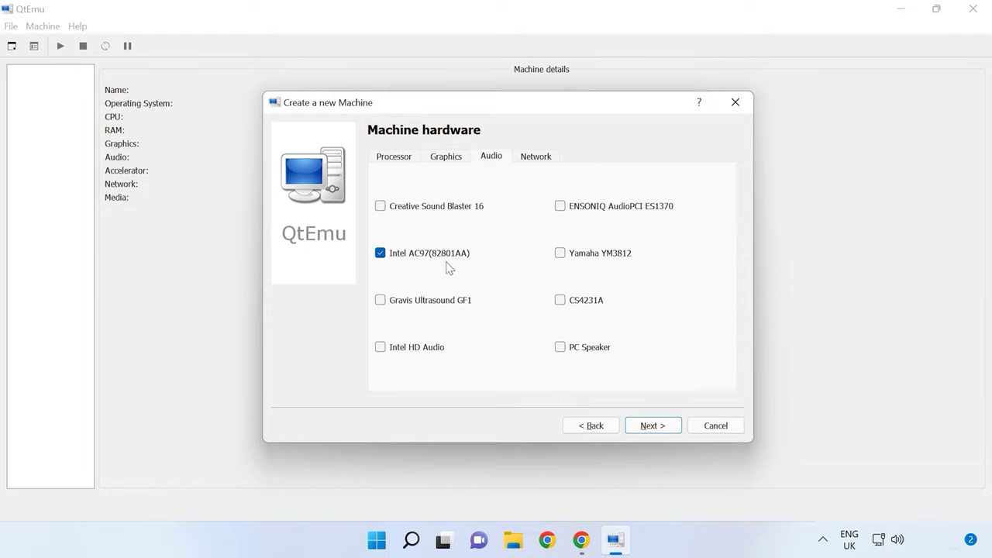
{"action": "left_click", "coordinate": [535, 158]}
{"action": "left_click", "coordinate": [397, 159]}
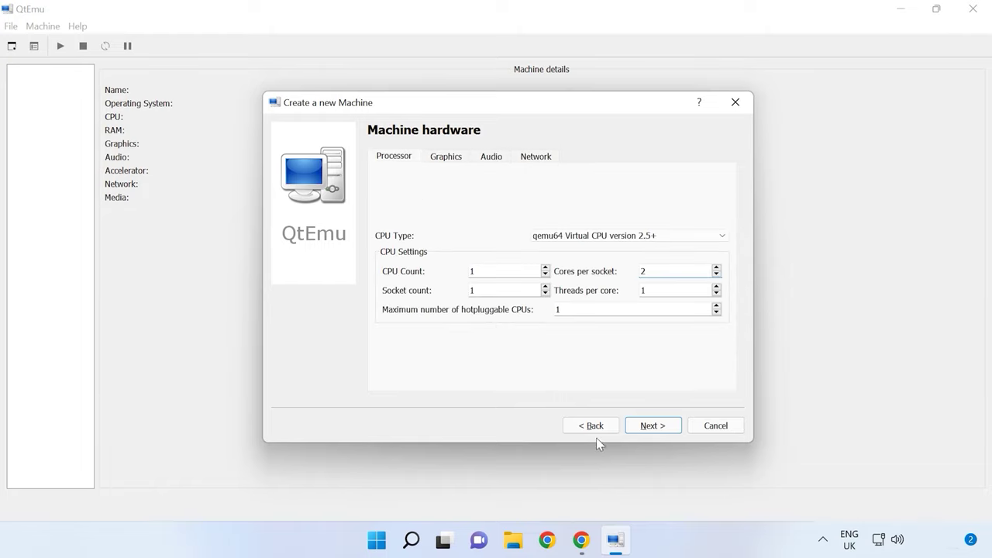
{"action": "left_click", "coordinate": [656, 427]}
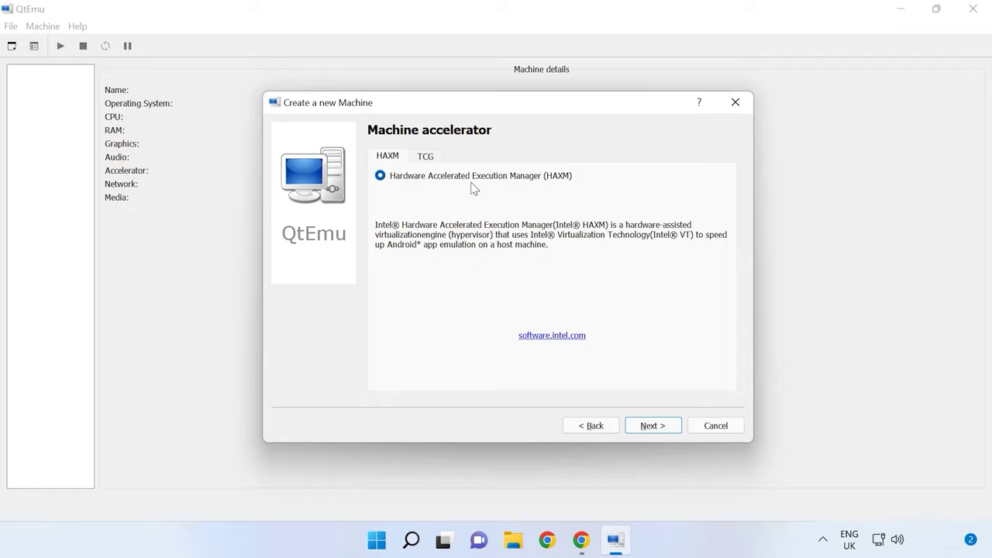
Choose Tiny Code Generator (TCG) as the machine accelerator and continue to the memory settings
{"action": "left_click", "coordinate": [379, 175]}
{"action": "left_click", "coordinate": [418, 158]}
{"action": "left_click", "coordinate": [380, 175]}
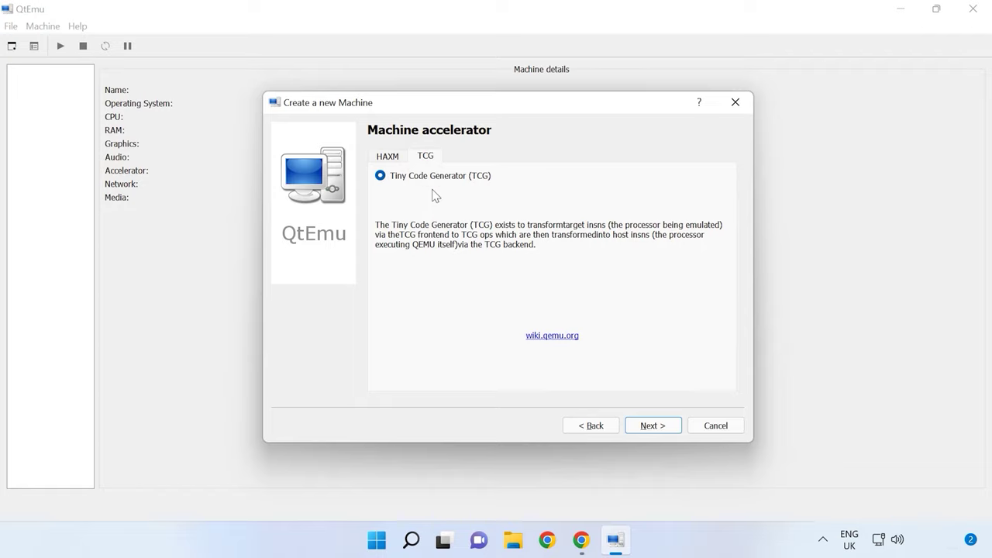
{"action": "left_click", "coordinate": [665, 430]}
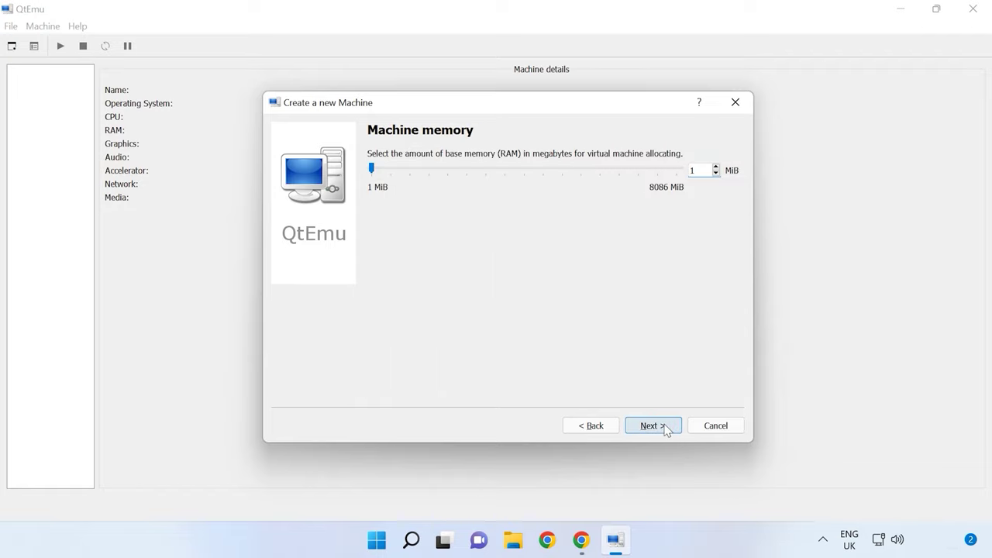
Set the new machine's memory to 2048 MiB and continue to the virtual hard disk settings
{"action": "left_click_drag", "start_coordinate": [693, 171], "coordinate": [684, 174]}
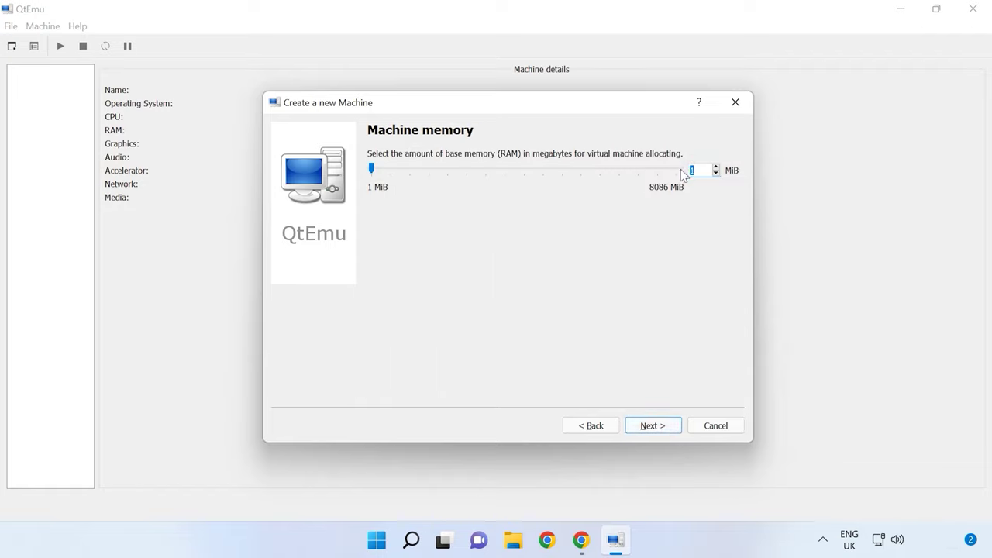
{"action": "type", "text": "2048"}
{"action": "left_click", "coordinate": [657, 431]}
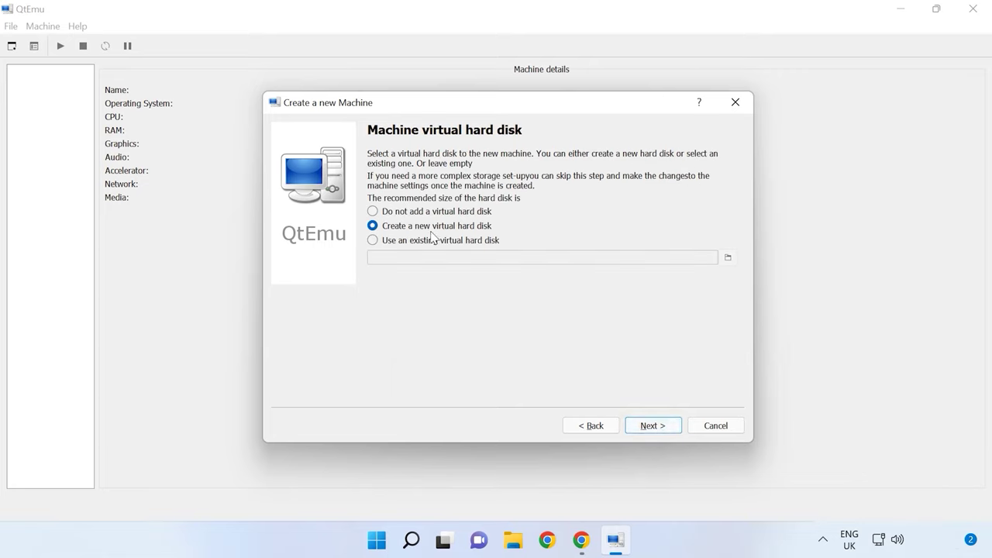
Create a new 15 GiB qcow2 virtual hard disk named lubuntu and finish creating the machine
{"action": "left_click", "coordinate": [655, 428]}
{"action": "left_click", "coordinate": [682, 199]}
{"action": "key", "text": "BackSpace"}
{"action": "key", "text": "BackSpace"}
{"action": "key", "text": "BackSpace"}
{"action": "key", "text": "BackSpace"}
{"action": "type", "text": "15"}
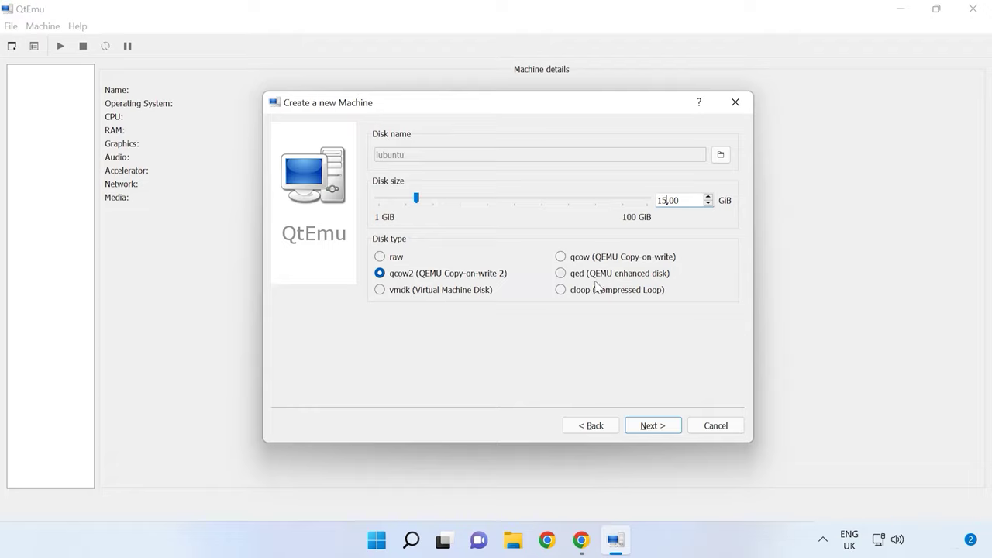
{"action": "left_click", "coordinate": [649, 430]}
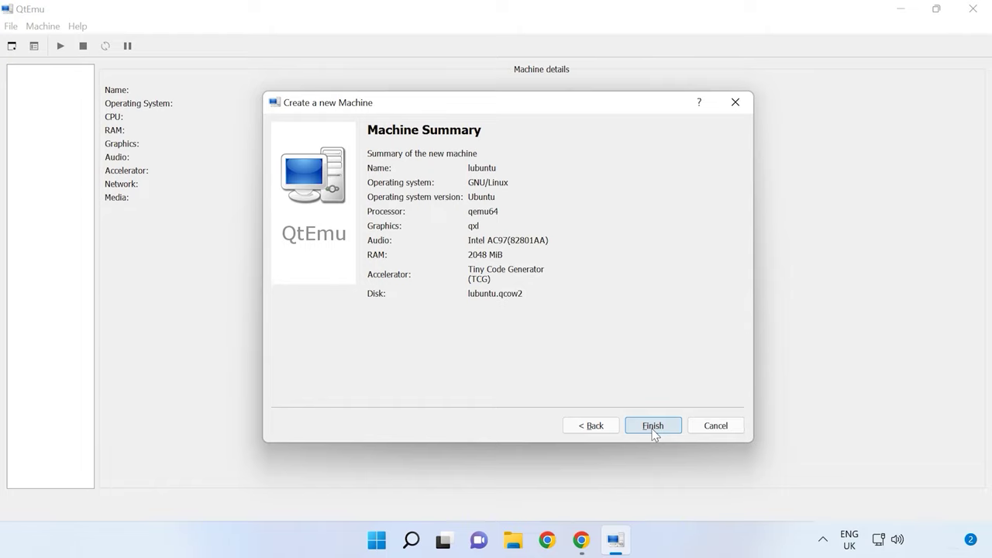
{"action": "left_click", "coordinate": [653, 430]}
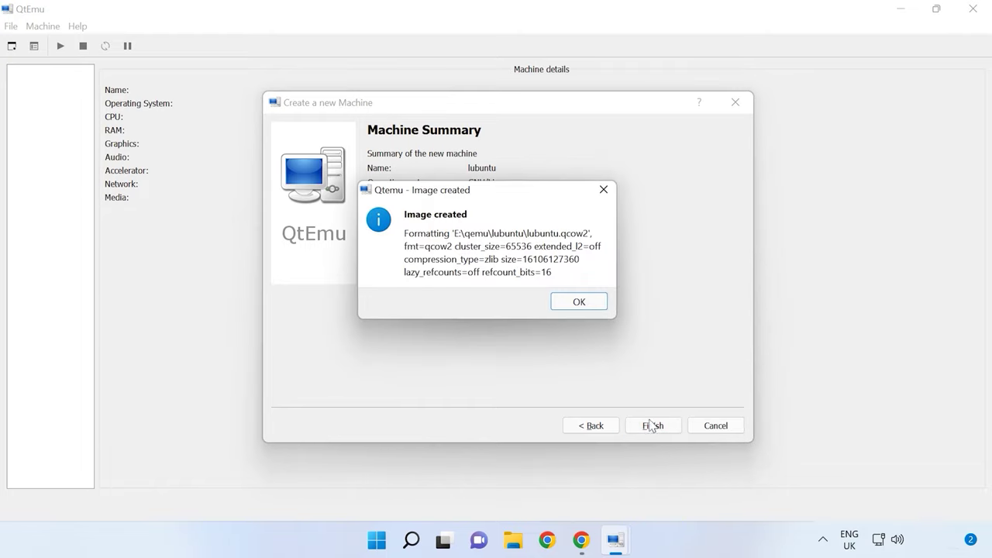
{"action": "left_click", "coordinate": [581, 302]}
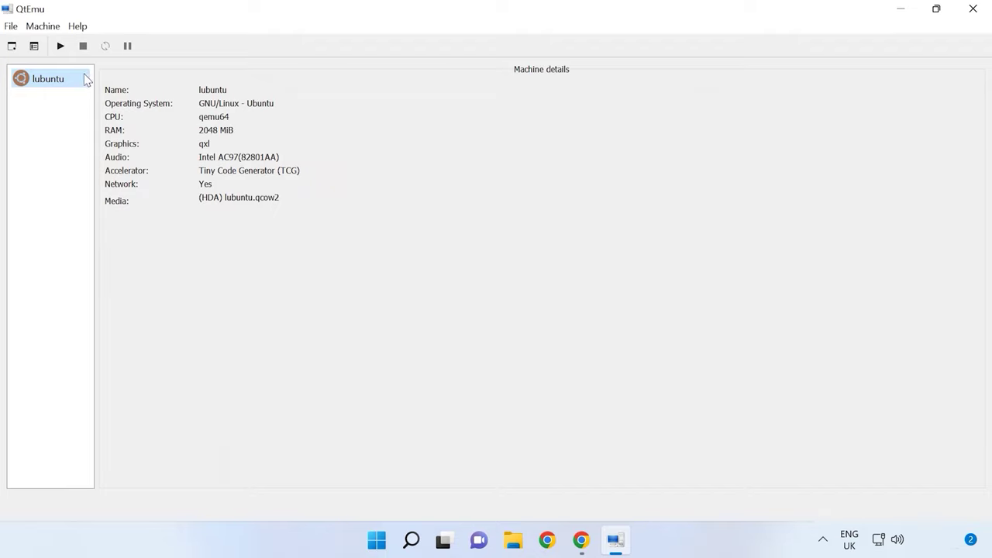
In the lubuntu machine's boot options, enable CDROM, move it above HDD as the first boot device, and enable the boot menu
{"action": "right_click", "coordinate": [45, 81]}
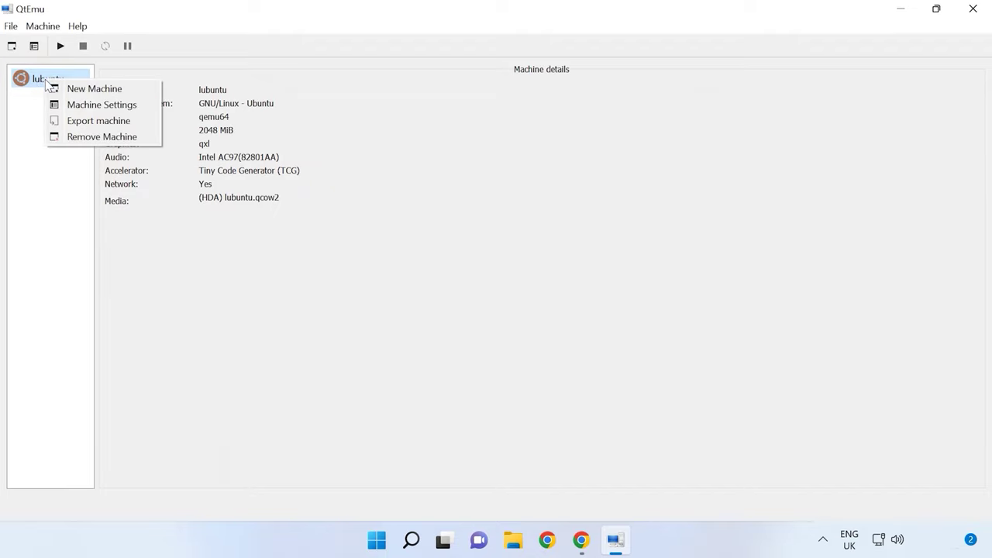
{"action": "left_click", "coordinate": [101, 108]}
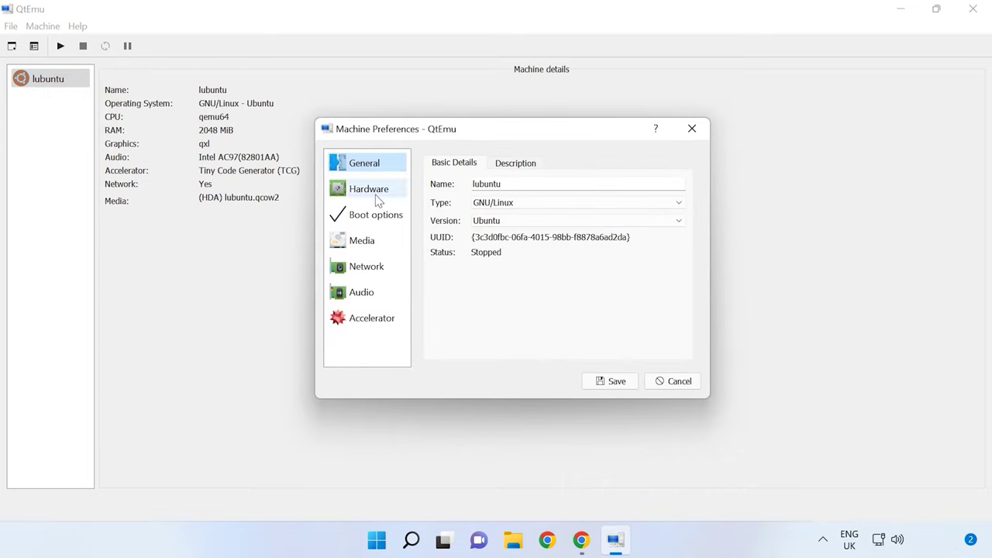
{"action": "left_click", "coordinate": [374, 223]}
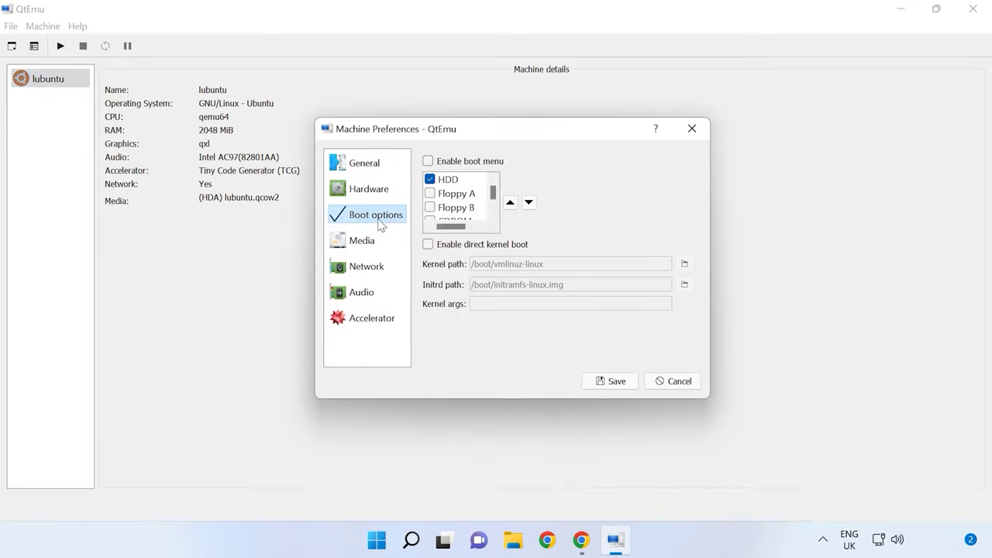
{"action": "scroll", "coordinate": [487, 206], "scroll_direction": "down", "scroll_amount": 1}
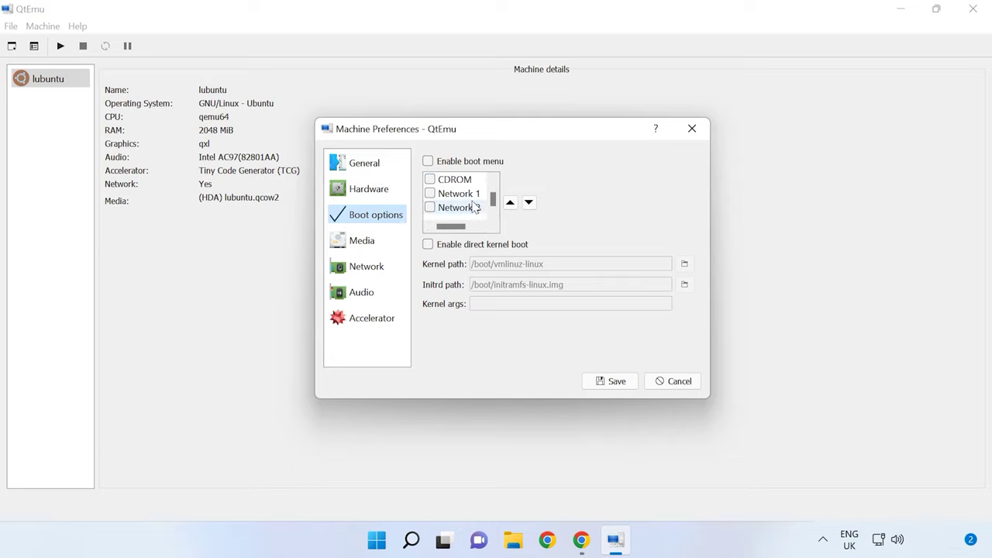
{"action": "left_click", "coordinate": [430, 179]}
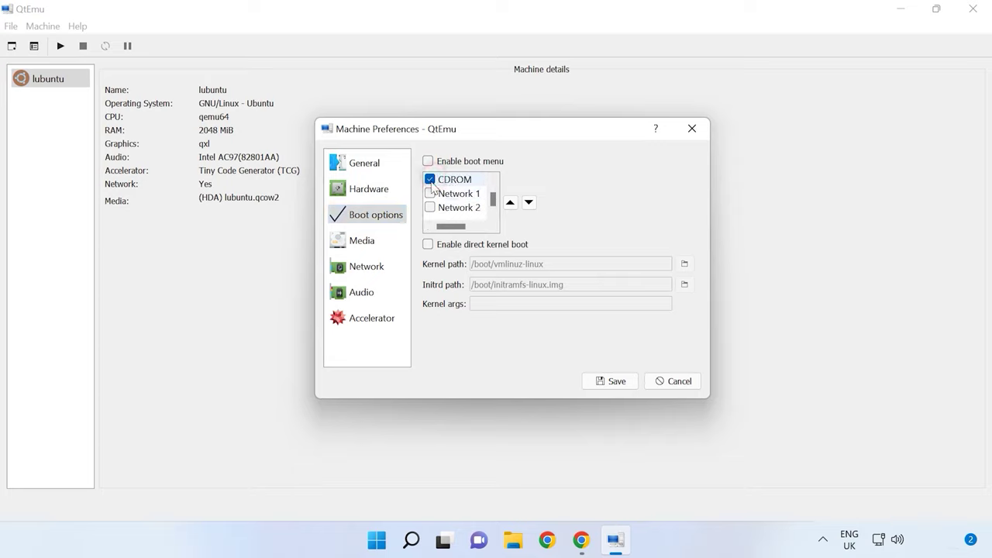
{"action": "left_click", "coordinate": [509, 202]}
{"action": "left_click", "coordinate": [509, 202]}
{"action": "left_click", "coordinate": [510, 202]}
{"action": "left_click", "coordinate": [436, 163]}
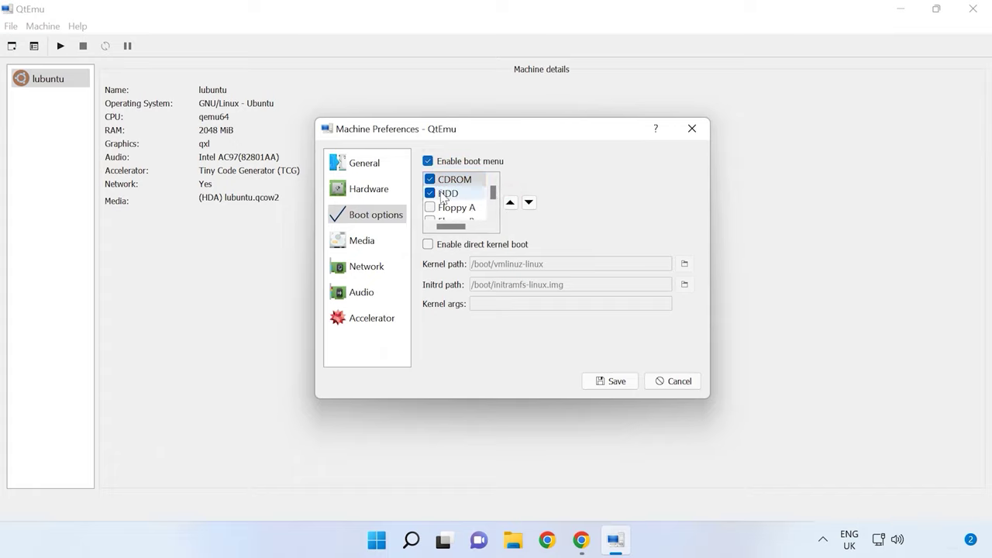
Attach ubuntu.iso from drive D: as the machine's CD-ROM medium, save the preferences and start the lubuntu machine
{"action": "left_click", "coordinate": [364, 241]}
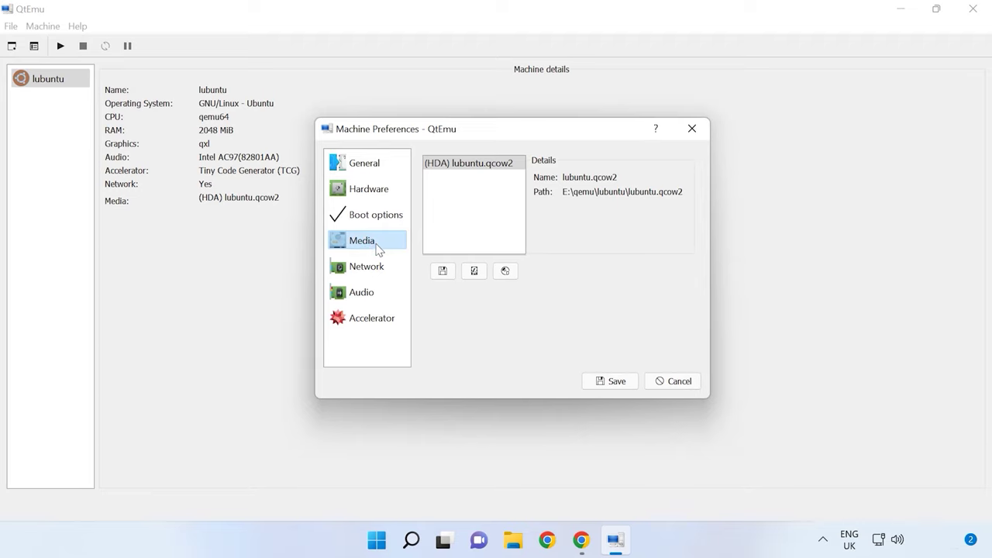
{"action": "left_click", "coordinate": [507, 272]}
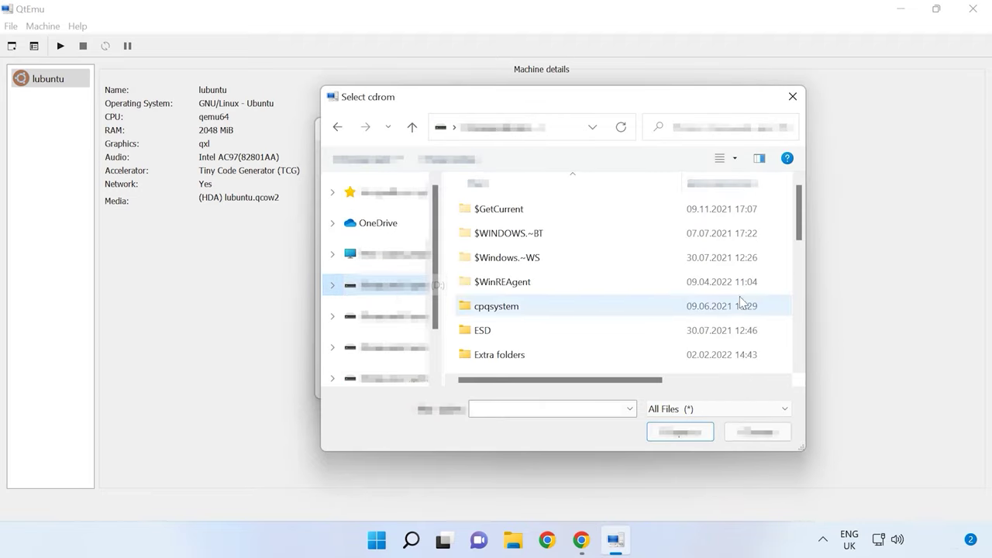
{"action": "scroll", "coordinate": [739, 297], "scroll_direction": "down", "scroll_amount": 5}
{"action": "left_click", "coordinate": [499, 364]}
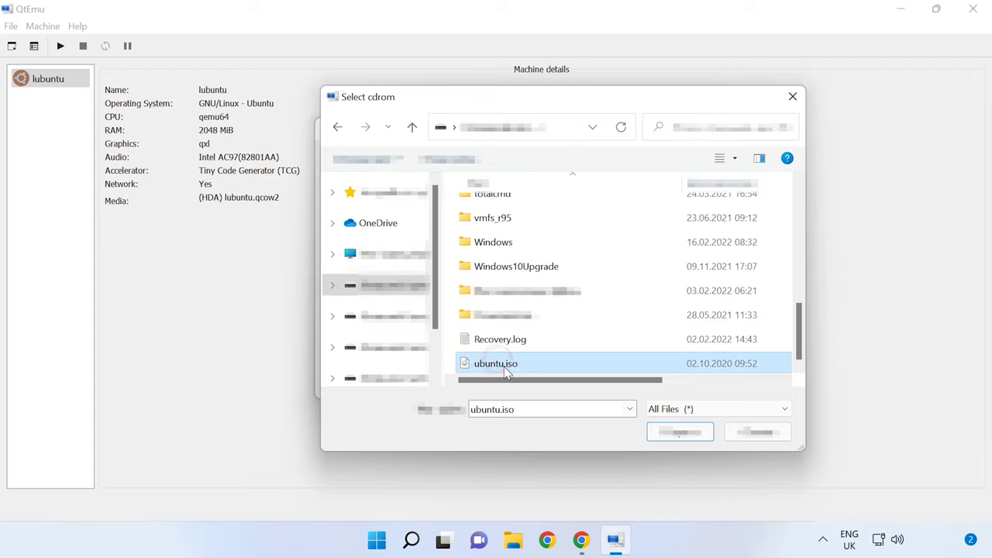
{"action": "left_click", "coordinate": [667, 436]}
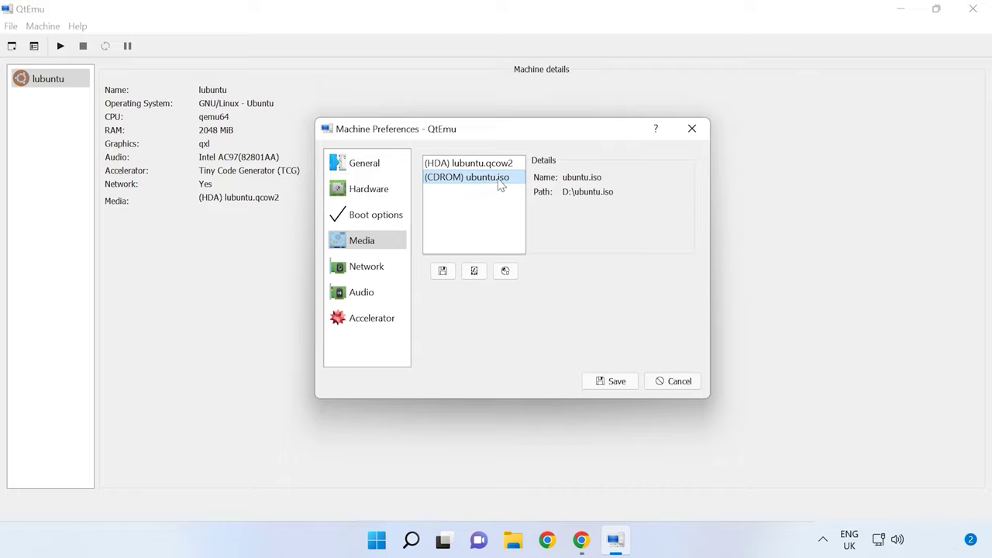
{"action": "left_click", "coordinate": [614, 385]}
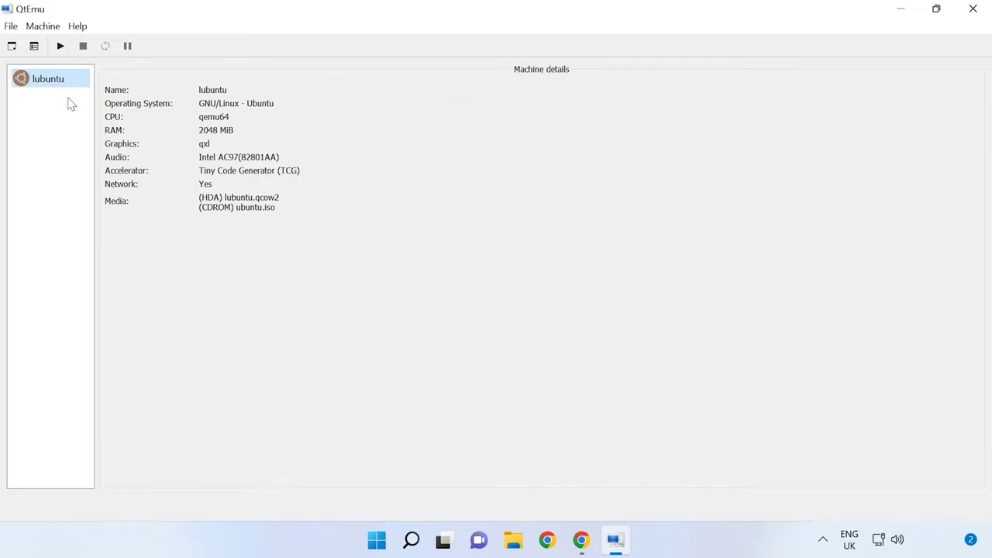
{"action": "left_click", "coordinate": [61, 47]}
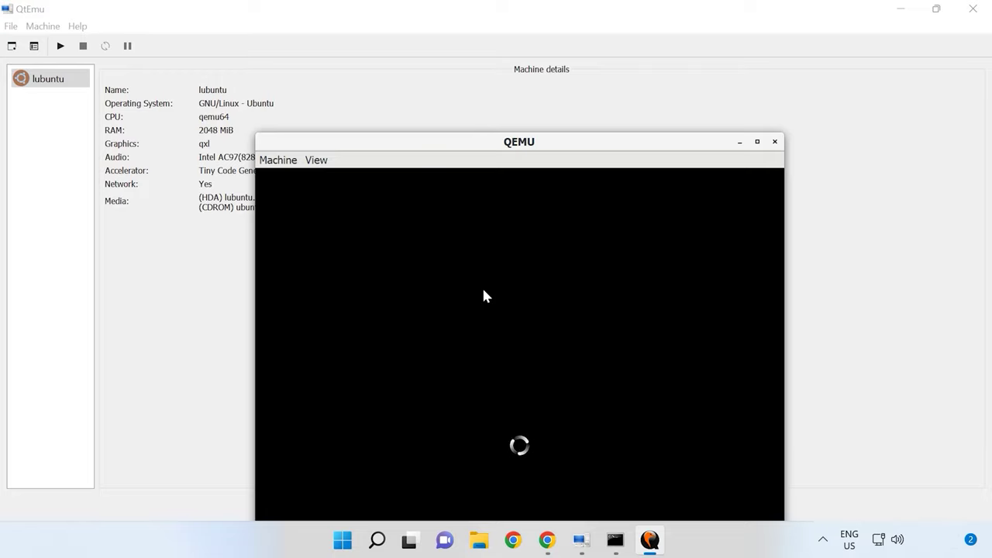
{"action": "left_click", "coordinate": [483, 295]}
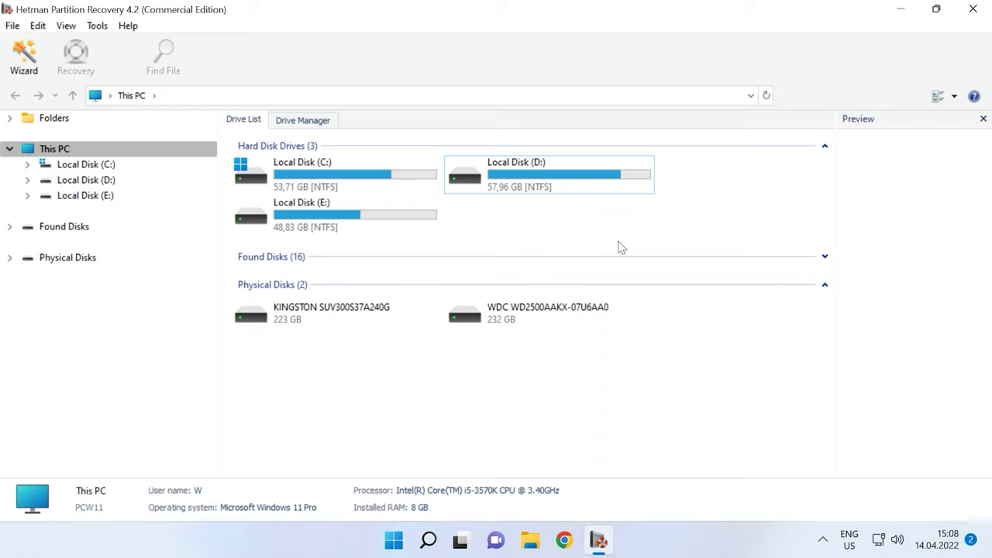
In Hetman Partition Recovery, analyse Local Disk (E:) with a fast scan and finish the analysis wizard
{"action": "left_click", "coordinate": [341, 217]}
{"action": "right_click", "coordinate": [341, 216]}
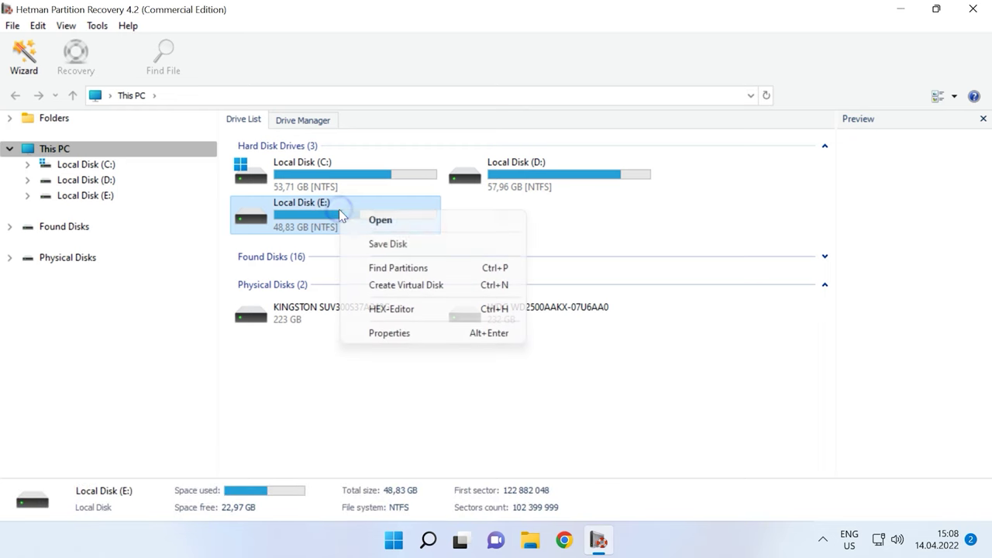
{"action": "left_click", "coordinate": [389, 224]}
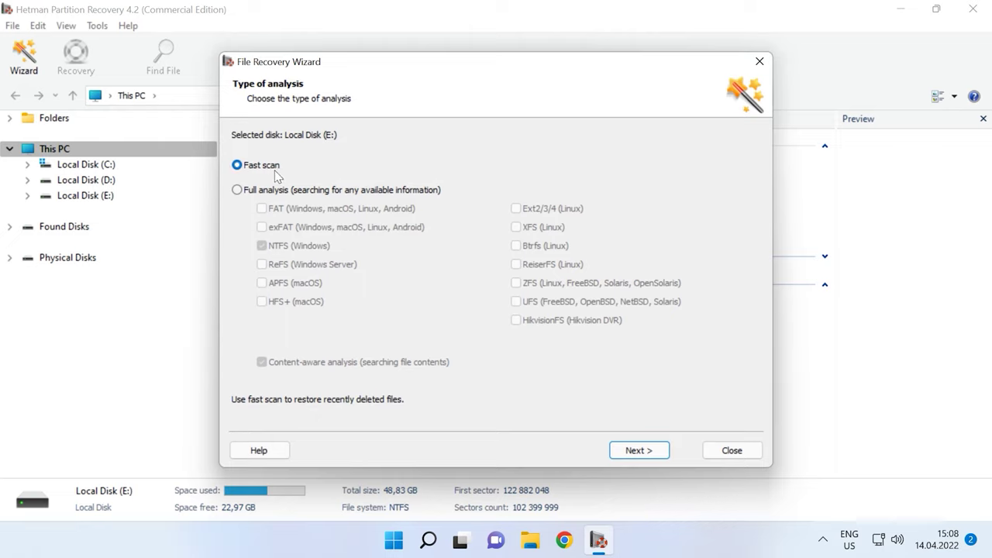
{"action": "left_click", "coordinate": [248, 190]}
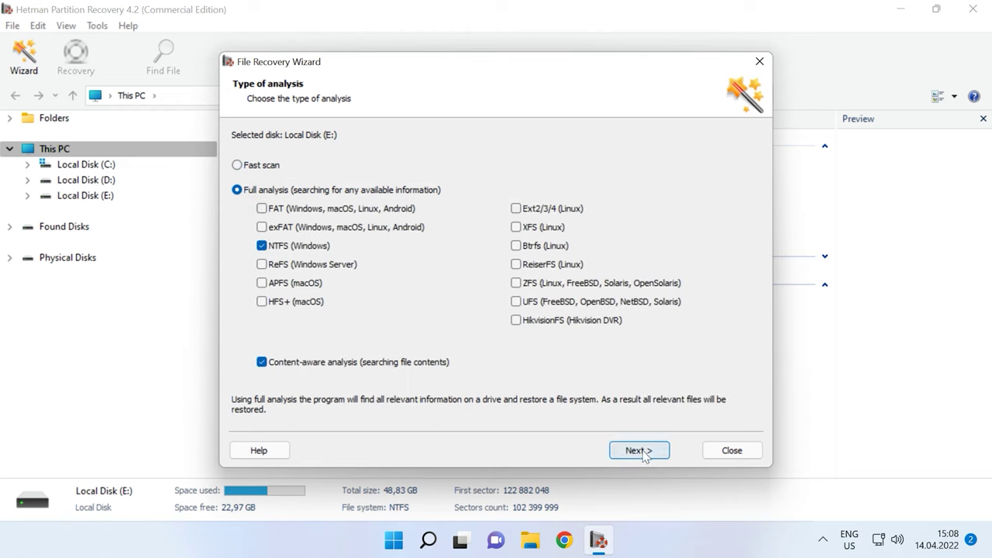
{"action": "left_click", "coordinate": [262, 166]}
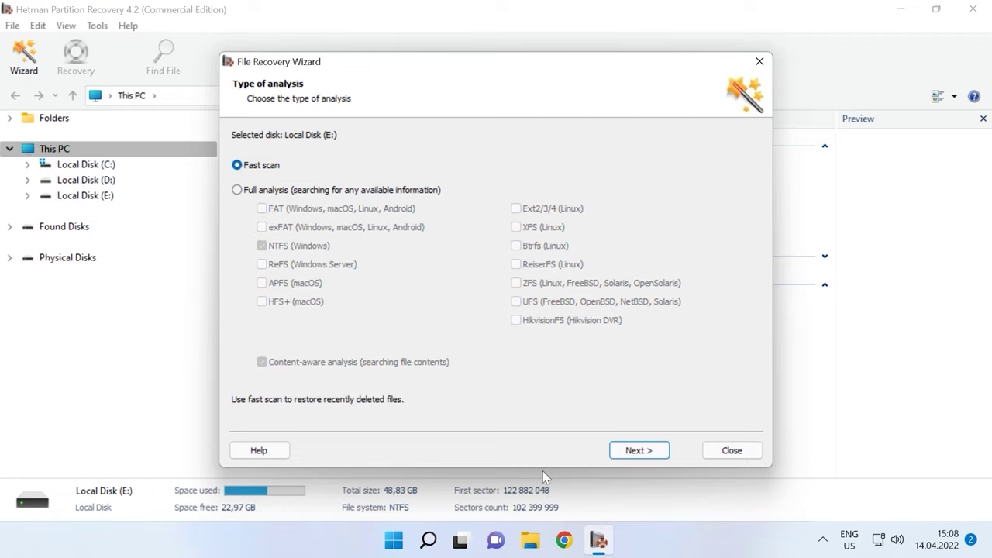
{"action": "left_click", "coordinate": [637, 453]}
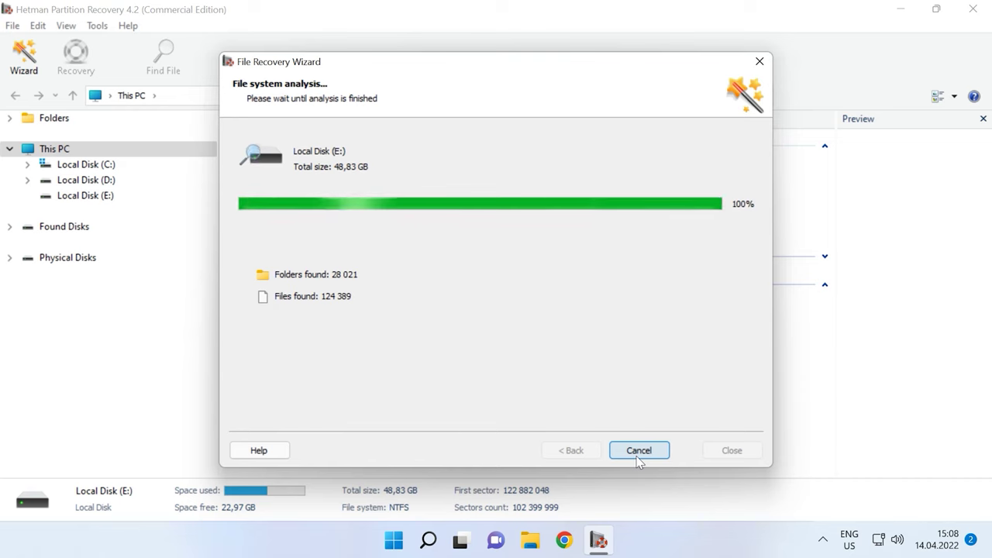
{"action": "left_click", "coordinate": [648, 452]}
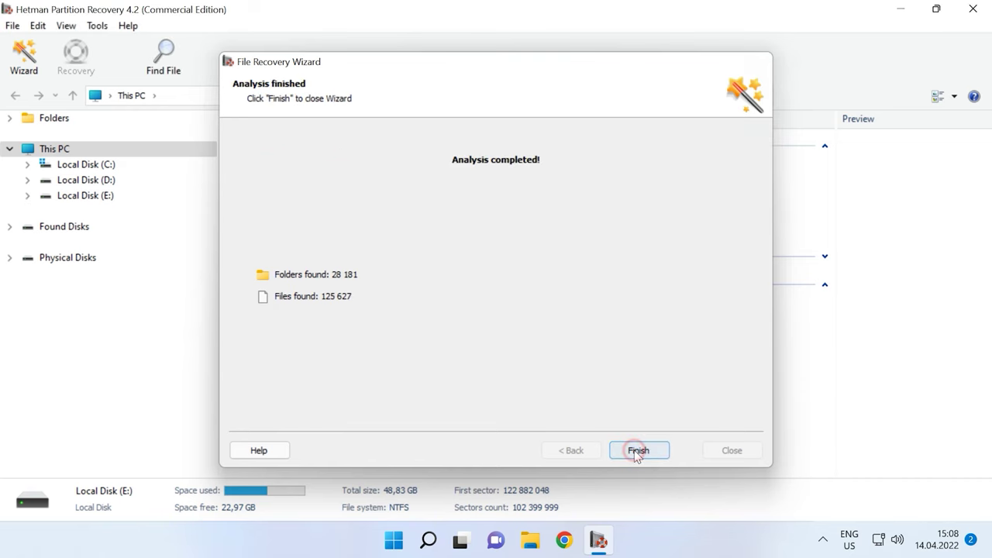
Open the qemu folder in the scan results of Local Disk (E:)
{"action": "scroll", "coordinate": [357, 384], "scroll_direction": "down", "scroll_amount": 2}
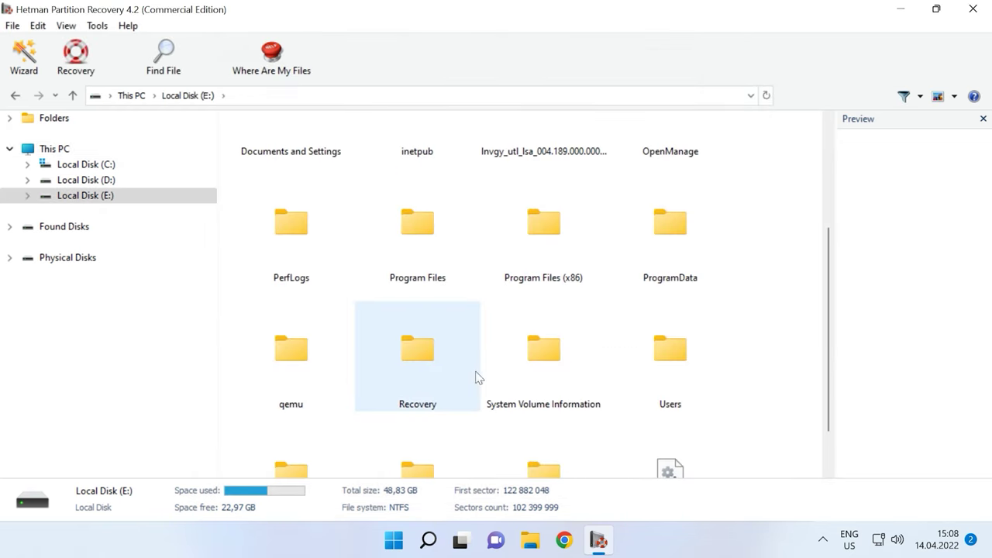
{"action": "left_click", "coordinate": [304, 327]}
{"action": "double_click", "coordinate": [303, 327]}
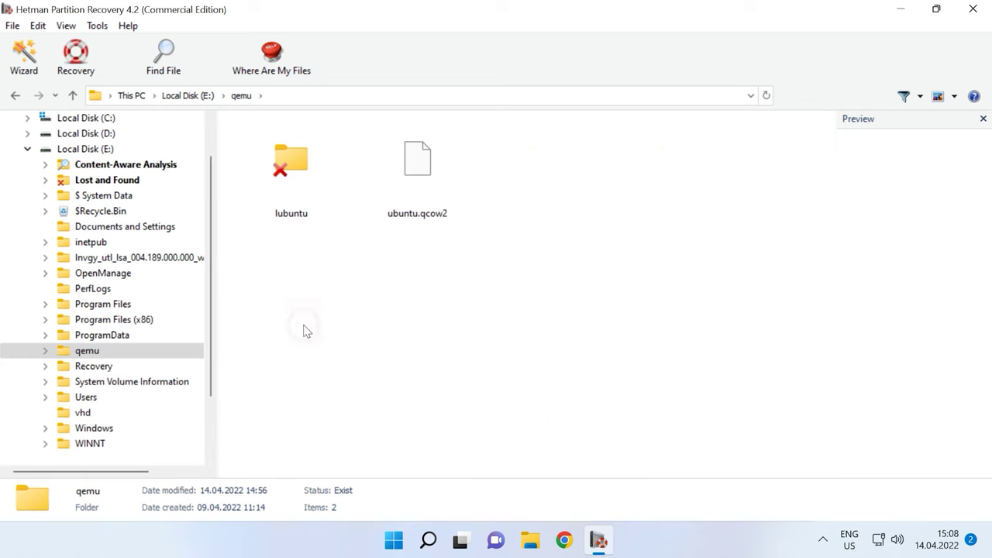
Recover ubuntu.qcow2 to the hard disk, saving it in C:\qemu with the folder structure and alternate data streams restored
{"action": "left_click", "coordinate": [415, 199]}
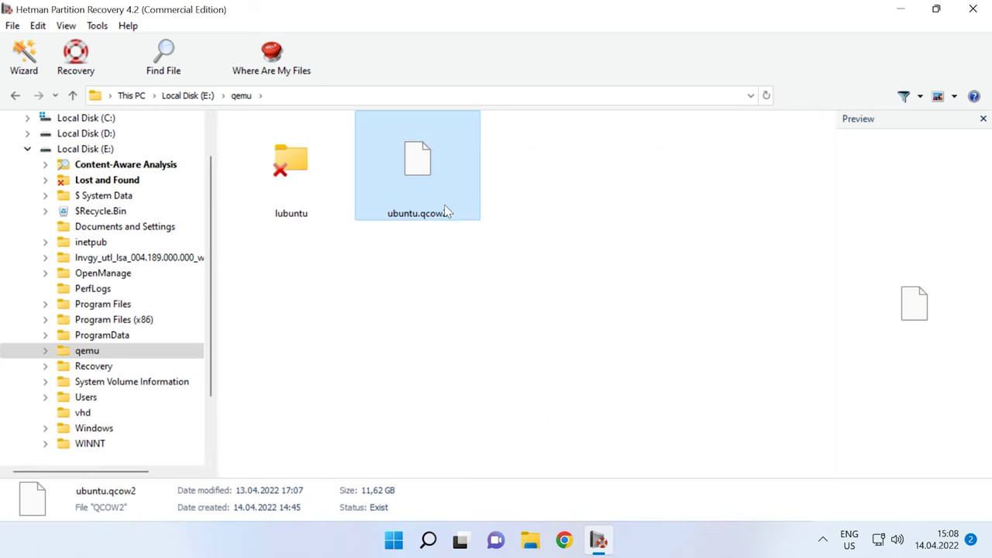
{"action": "left_click", "coordinate": [80, 81]}
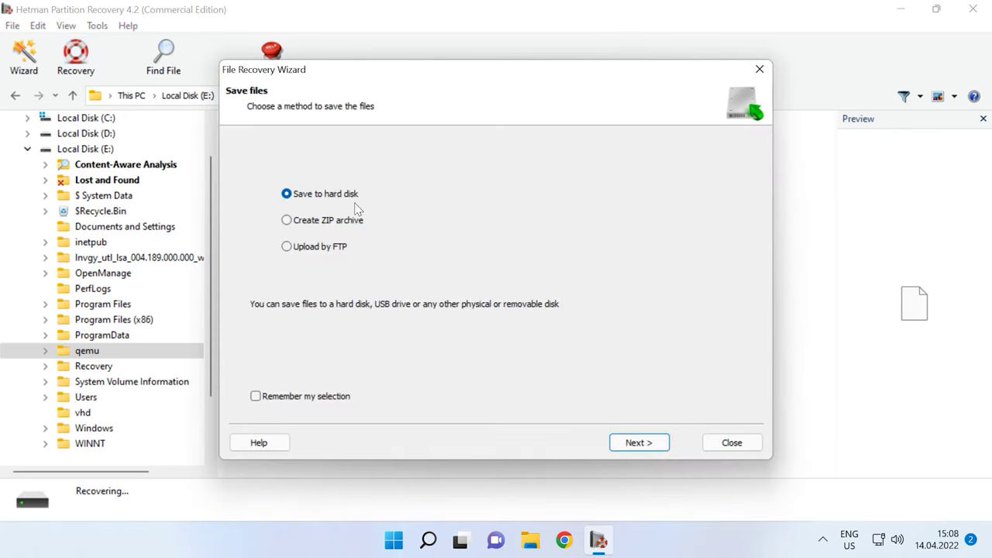
{"action": "left_click", "coordinate": [637, 442]}
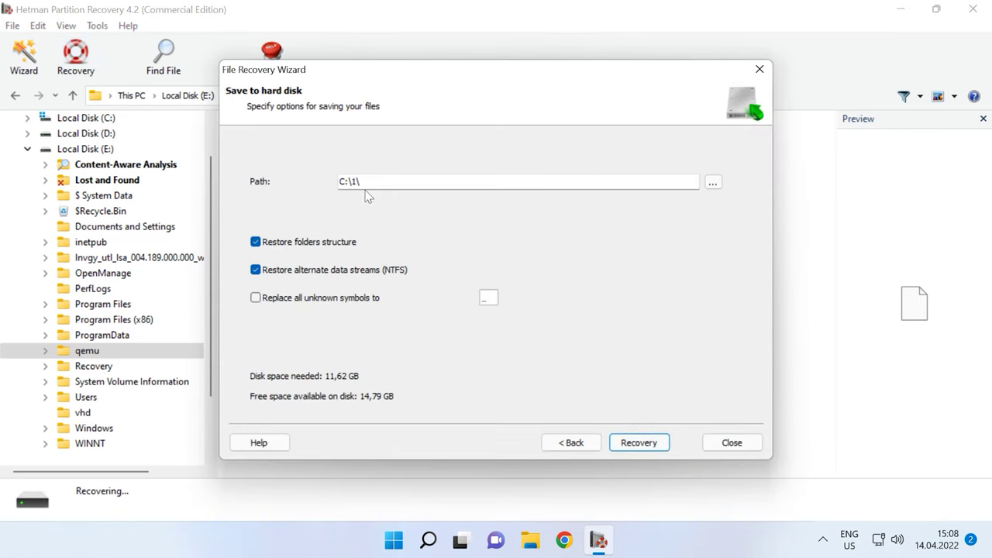
{"action": "left_click", "coordinate": [713, 184]}
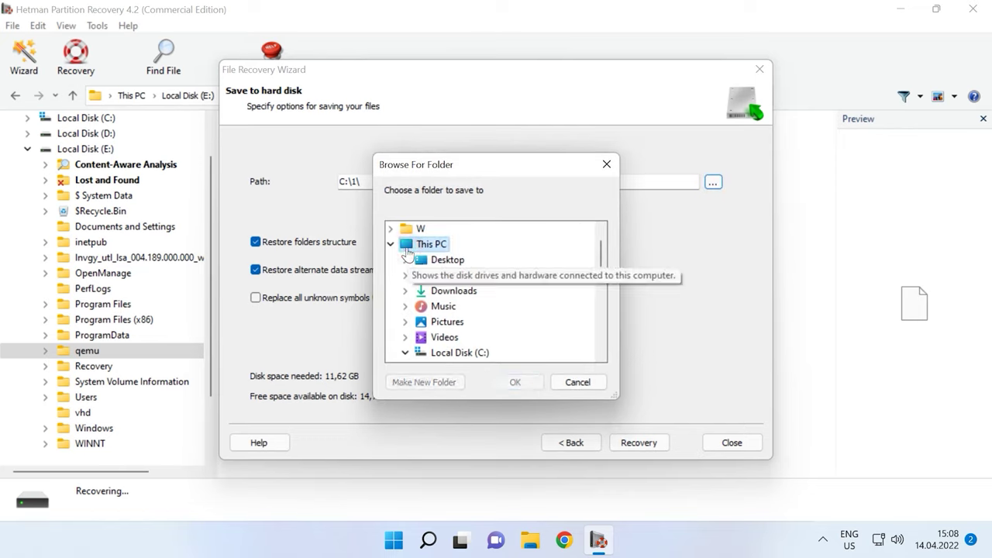
{"action": "left_click", "coordinate": [448, 262]}
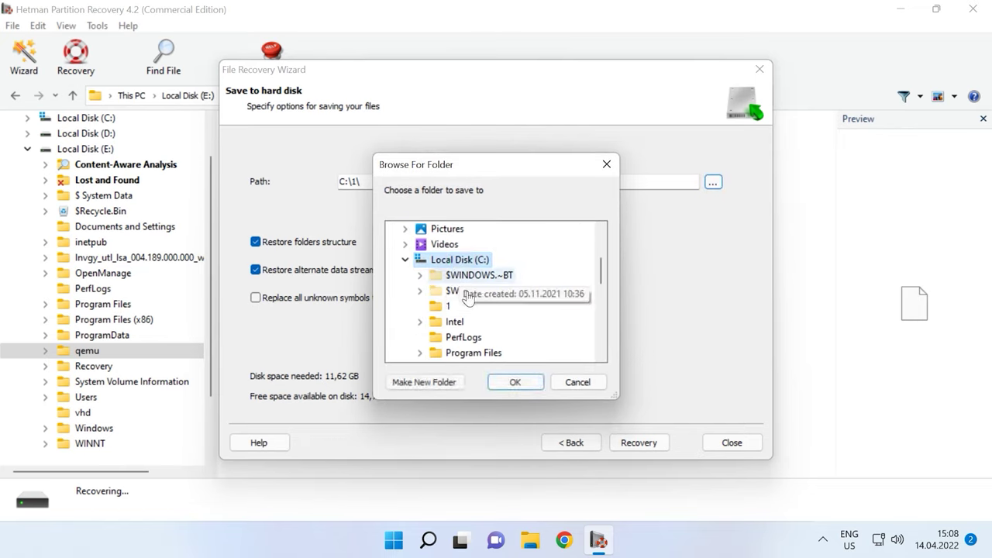
{"action": "scroll", "coordinate": [459, 335], "scroll_direction": "down", "scroll_amount": 2}
{"action": "left_click", "coordinate": [457, 307]}
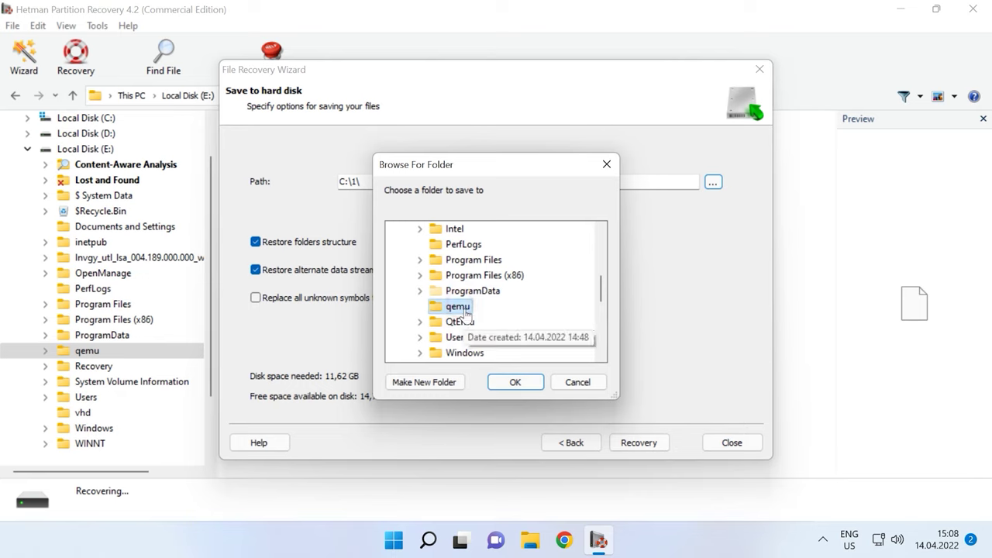
{"action": "left_click", "coordinate": [513, 382]}
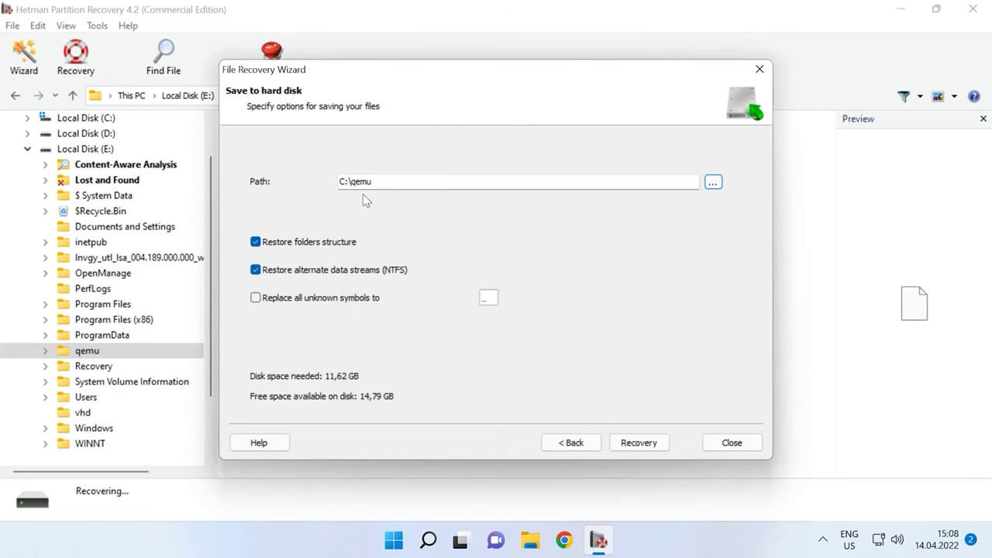
{"action": "left_click", "coordinate": [638, 442]}
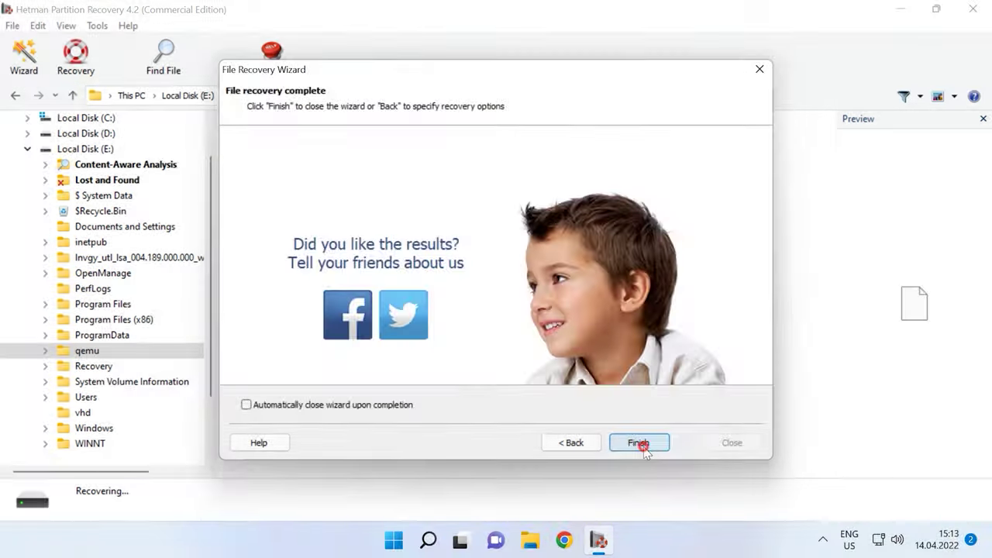
Close the finished recovery wizard and check for the recovered ubuntu.qcow2 in C:\qemu using File Explorer
{"action": "left_click", "coordinate": [639, 442]}
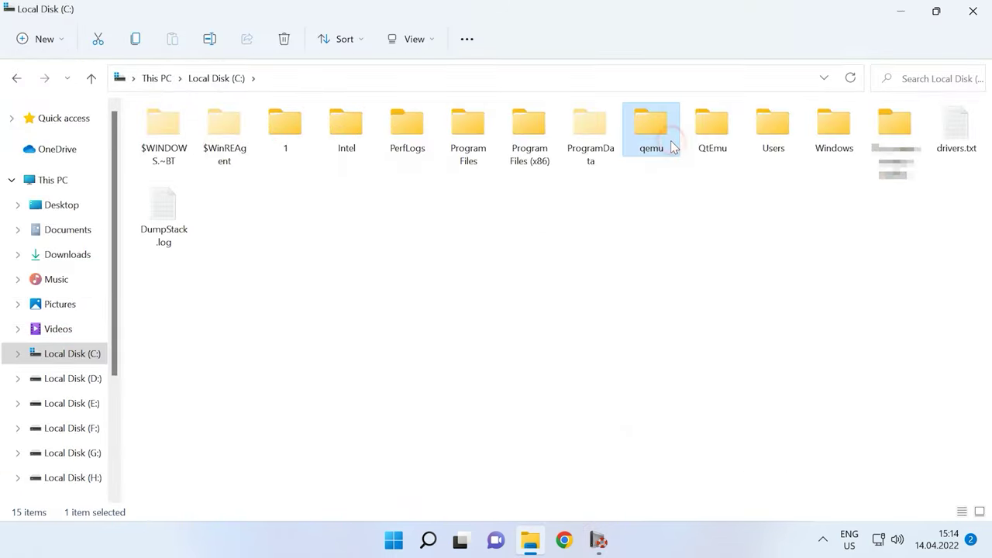
{"action": "double_click", "coordinate": [670, 144]}
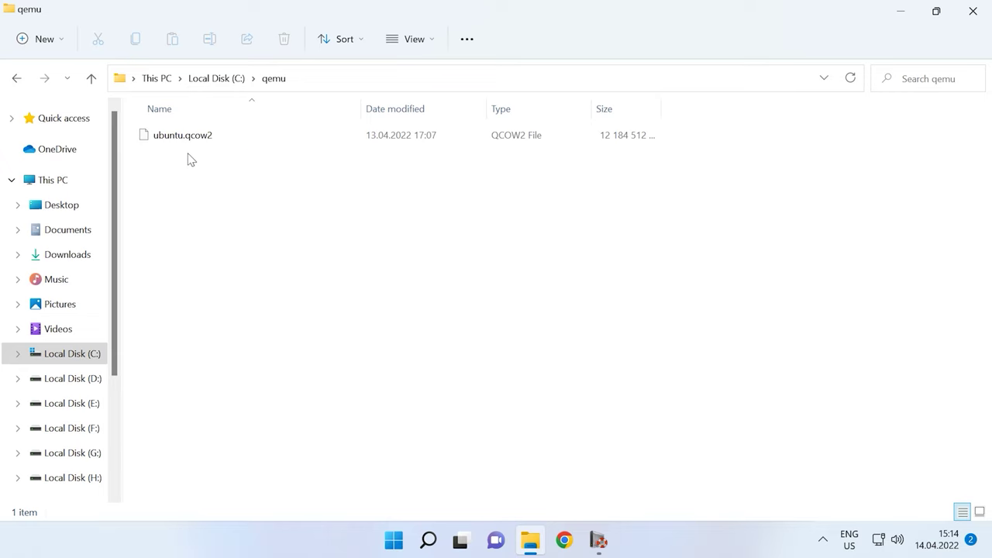
{"action": "left_click", "coordinate": [186, 138]}
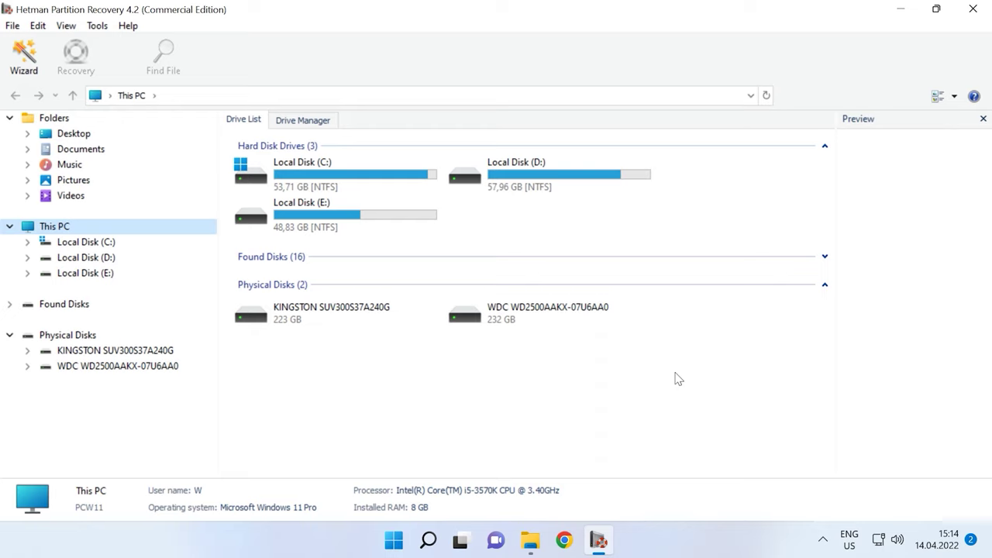
In Hetman Partition Recovery, mount the QEMU virtual machine disk ubuntu.qcow2 from the folder C:\qemu
{"action": "left_click", "coordinate": [97, 27]}
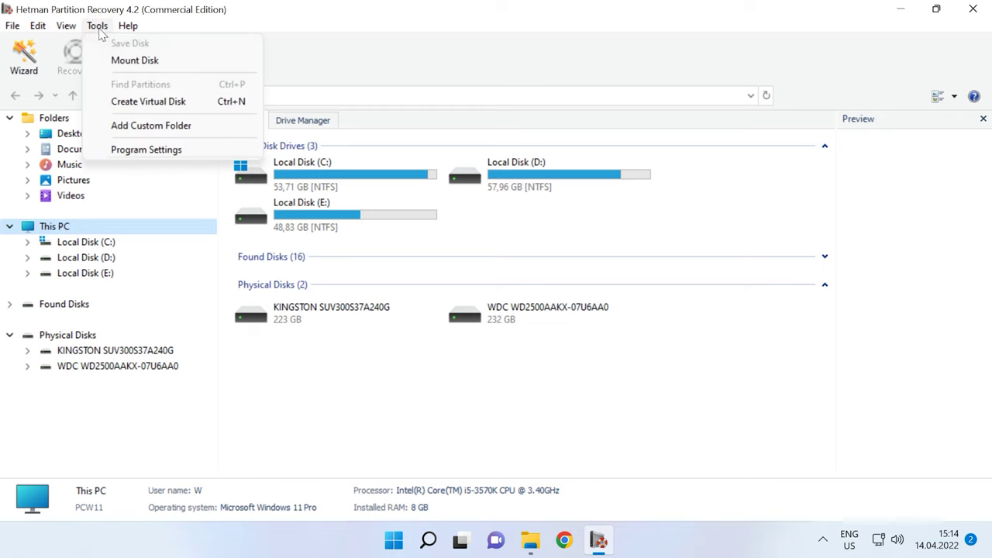
{"action": "left_click", "coordinate": [149, 63]}
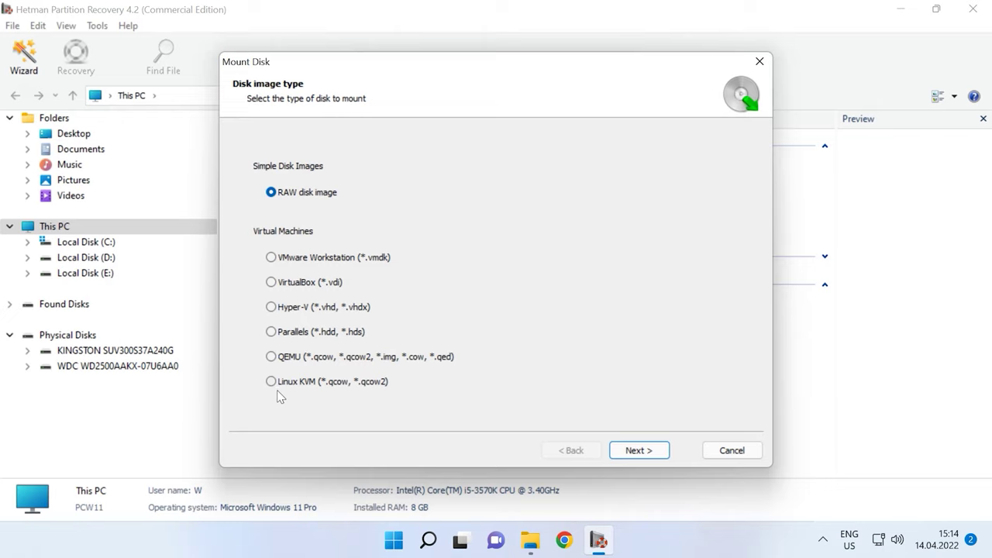
{"action": "left_click", "coordinate": [271, 357]}
{"action": "left_click", "coordinate": [646, 452]}
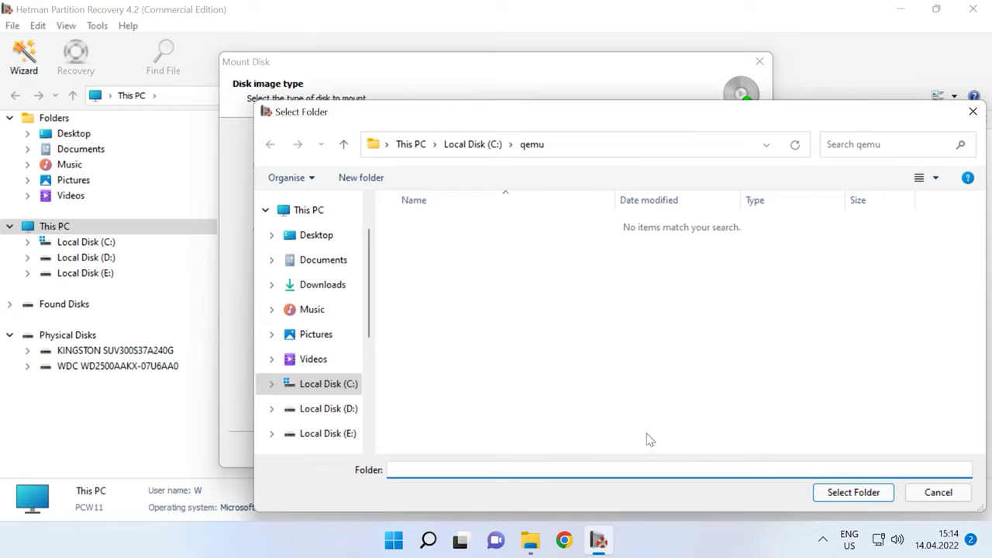
{"action": "left_click", "coordinate": [587, 152]}
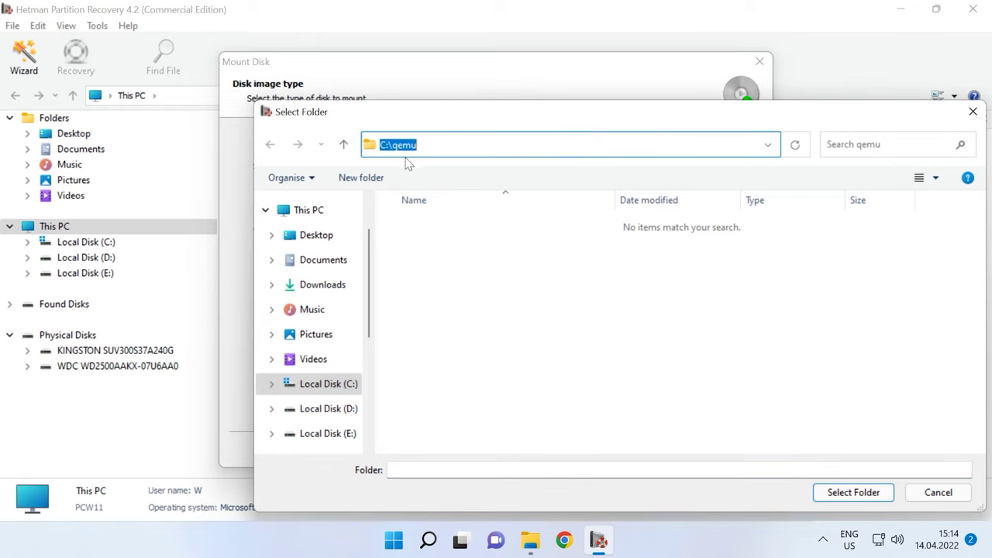
{"action": "left_click", "coordinate": [861, 493]}
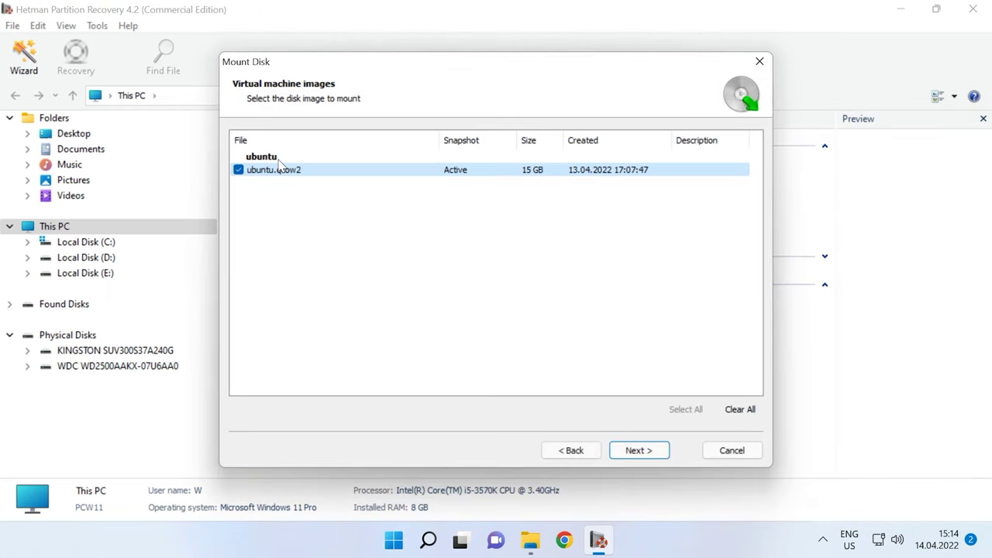
{"action": "left_click", "coordinate": [240, 170]}
{"action": "left_click", "coordinate": [239, 172]}
{"action": "left_click", "coordinate": [239, 172]}
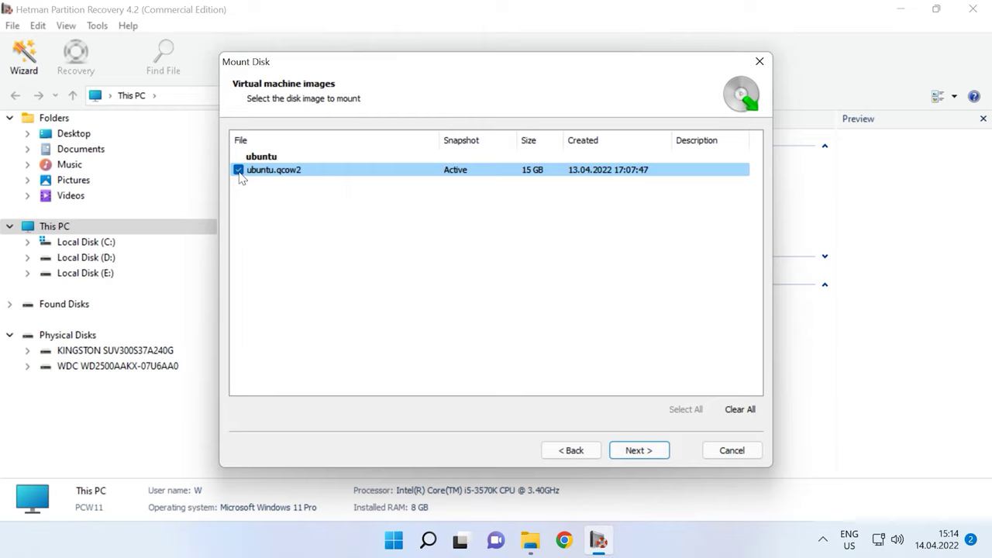
{"action": "left_click", "coordinate": [642, 452]}
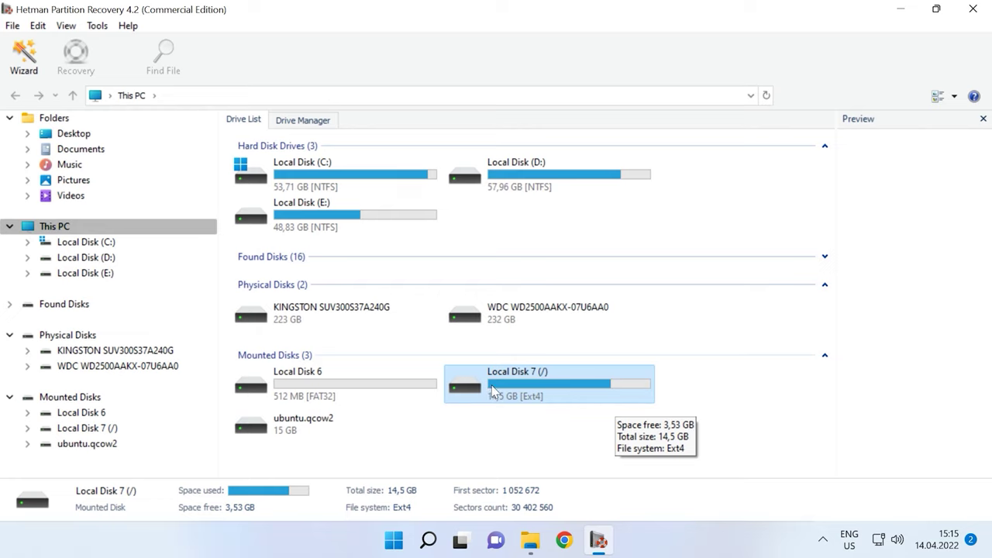
Analyse the mounted Local Disk 7 (/) with a fast scan and finish the analysis wizard
{"action": "right_click", "coordinate": [556, 393]}
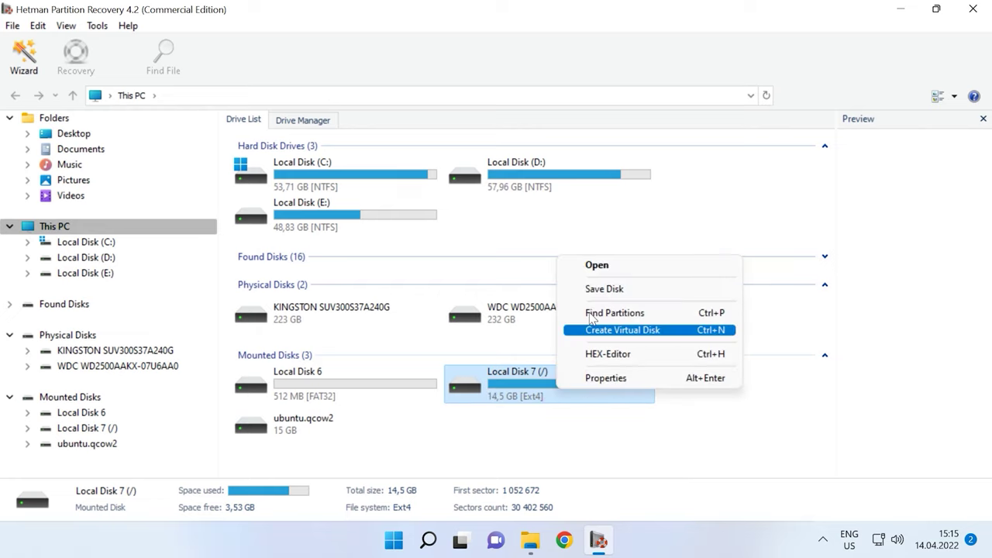
{"action": "left_click", "coordinate": [625, 270]}
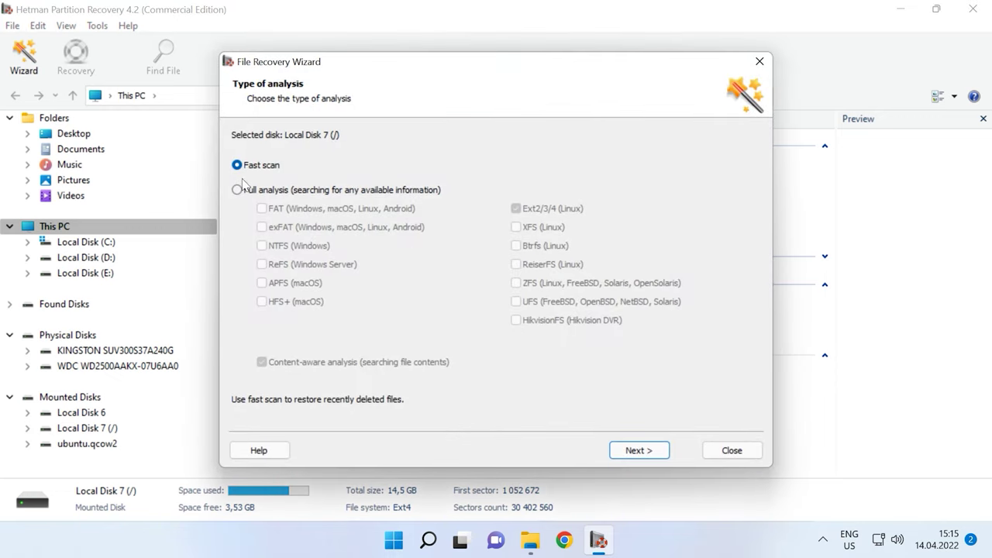
{"action": "left_click", "coordinate": [257, 190]}
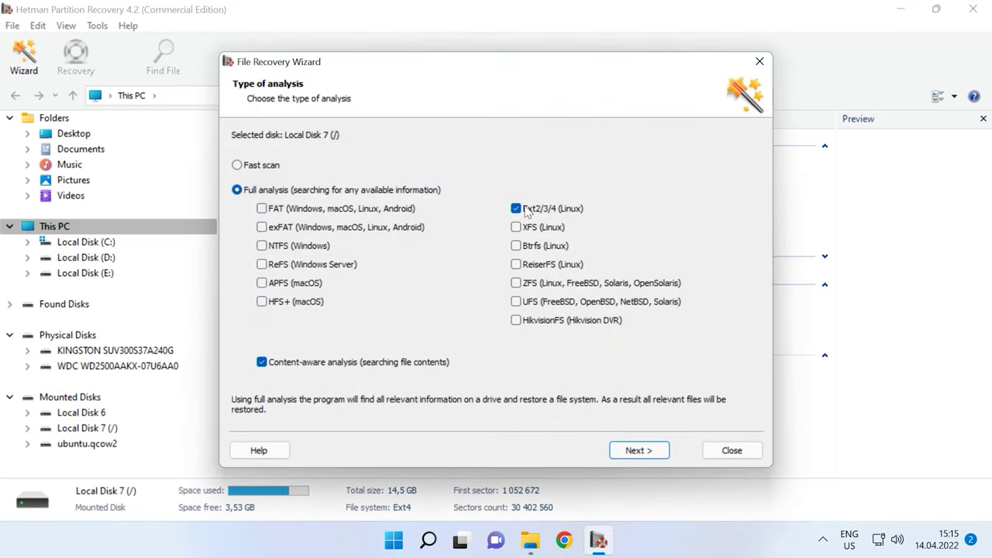
{"action": "left_click", "coordinate": [239, 165]}
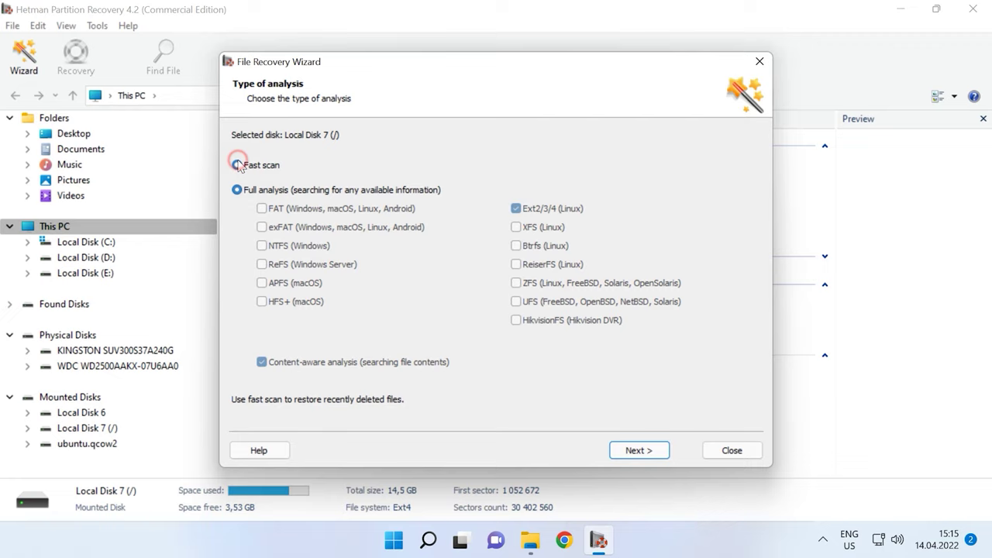
{"action": "left_click", "coordinate": [640, 453]}
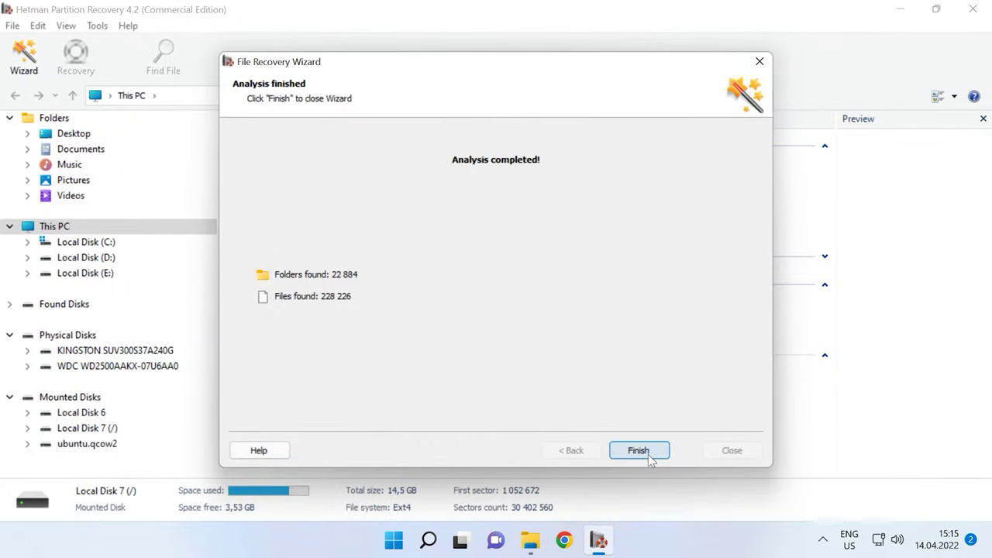
{"action": "left_click", "coordinate": [640, 451]}
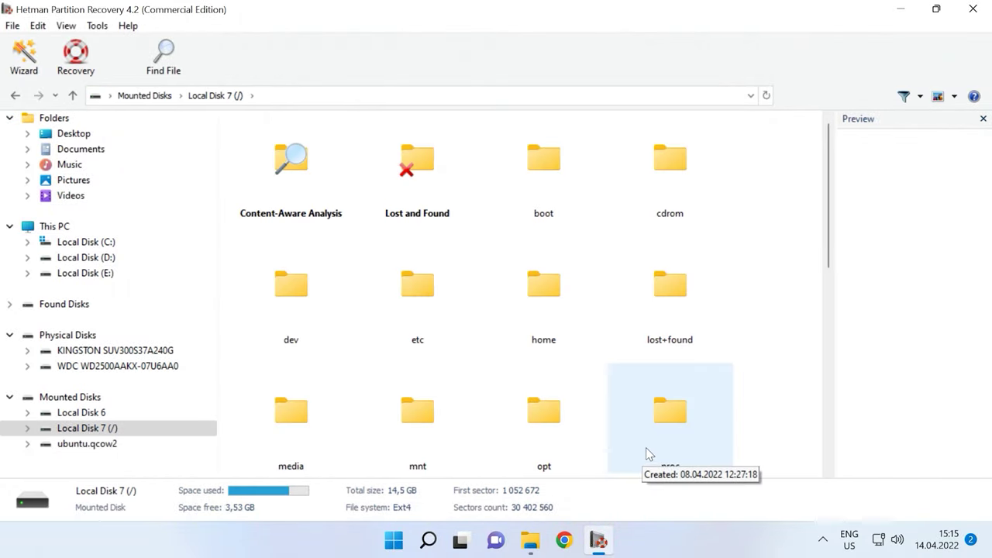
Open the folder home/lin/Documents/data in the scan results of Local Disk 7 (/)
{"action": "double_click", "coordinate": [563, 313]}
{"action": "double_click", "coordinate": [301, 186]}
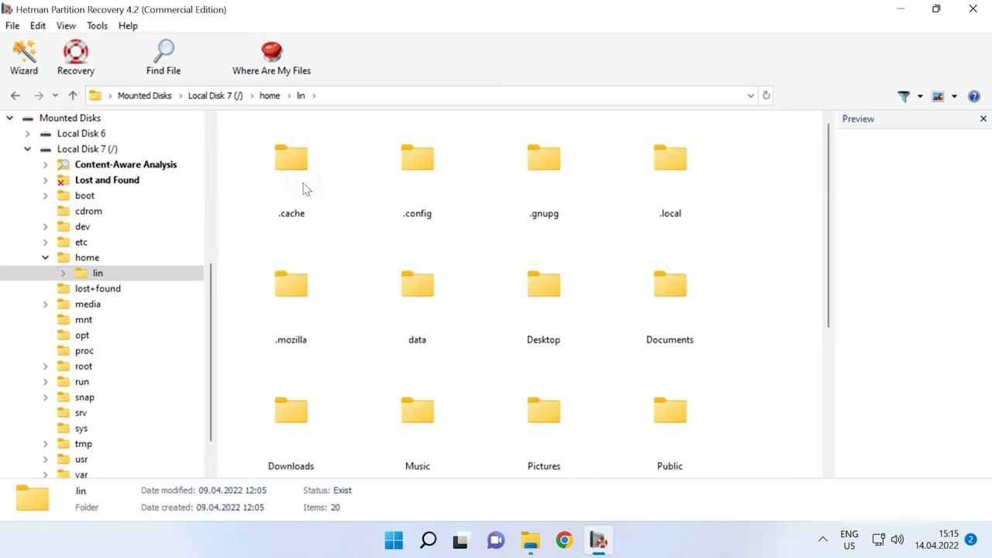
{"action": "double_click", "coordinate": [663, 326]}
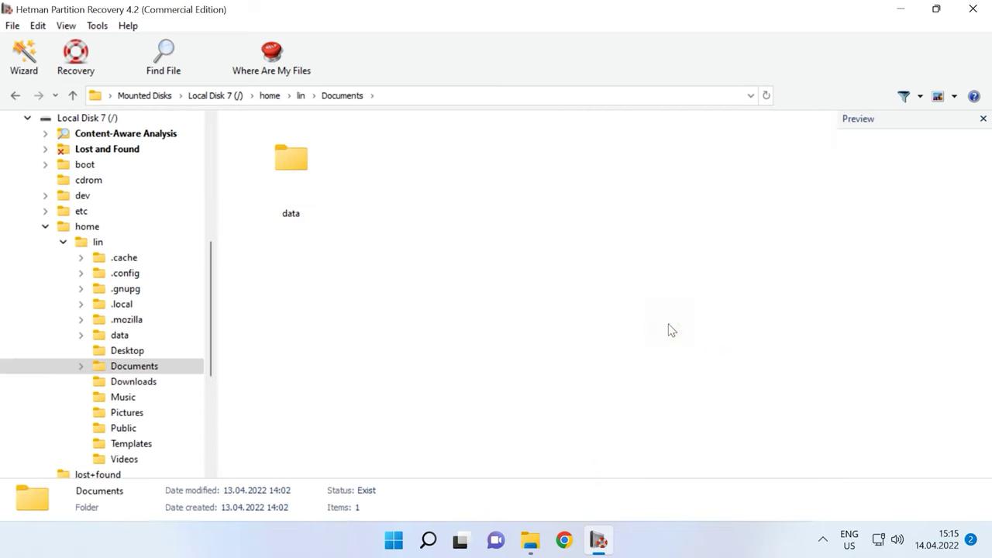
{"action": "left_click", "coordinate": [306, 196]}
{"action": "double_click", "coordinate": [307, 195]}
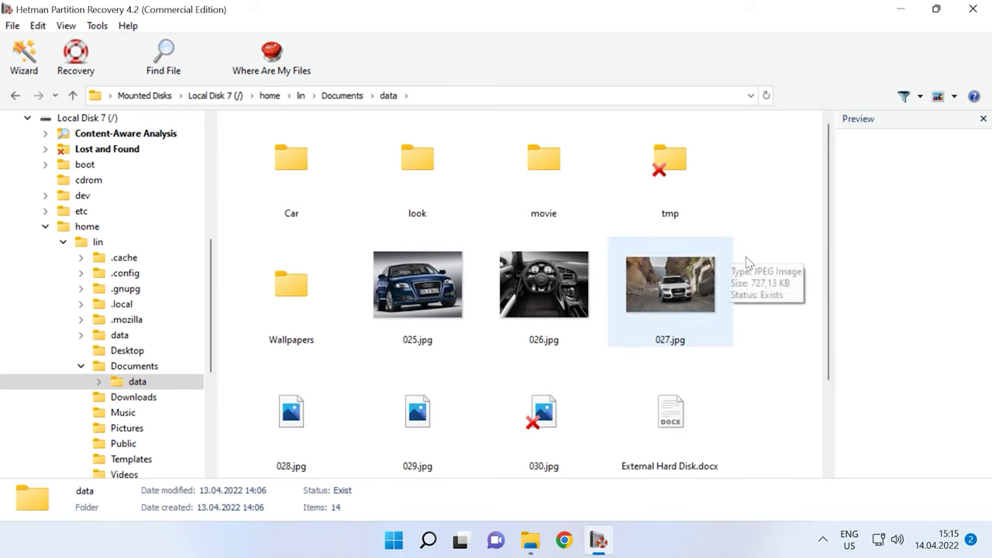
Look through the files in the data folder, preview 025.jpg and view the file search options
{"action": "scroll", "coordinate": [768, 265], "scroll_direction": "down", "scroll_amount": 2}
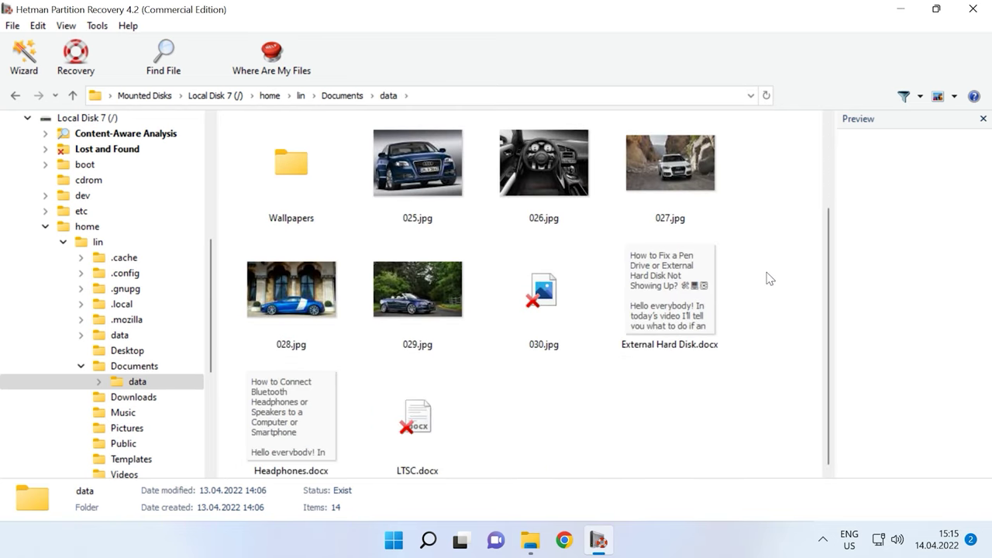
{"action": "scroll", "coordinate": [768, 279], "scroll_direction": "up", "scroll_amount": 2}
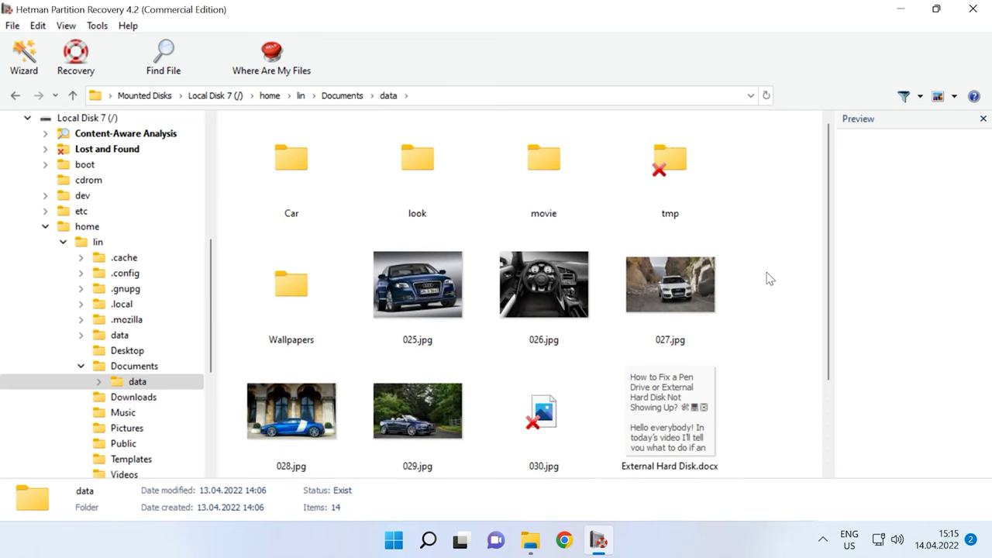
{"action": "left_click", "coordinate": [410, 288]}
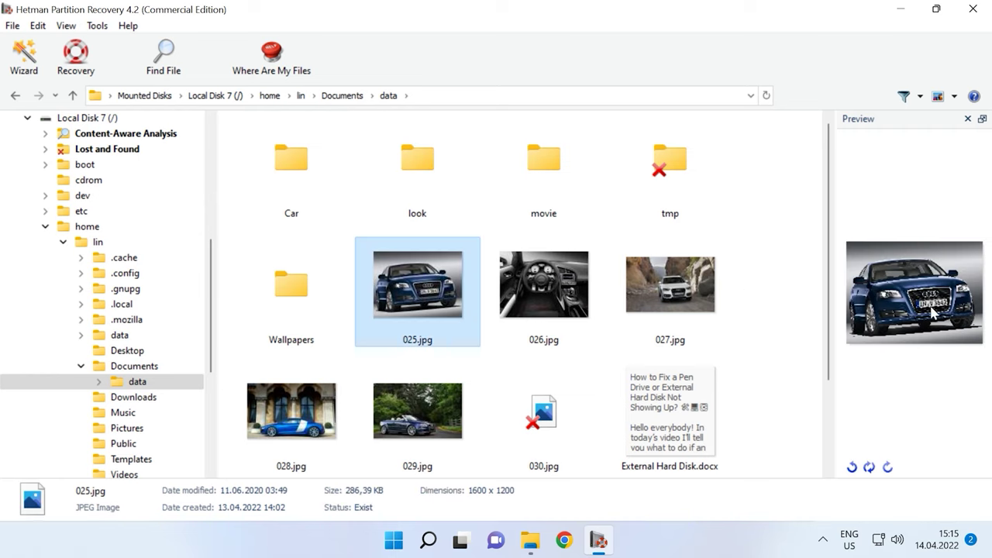
{"action": "left_click", "coordinate": [164, 60]}
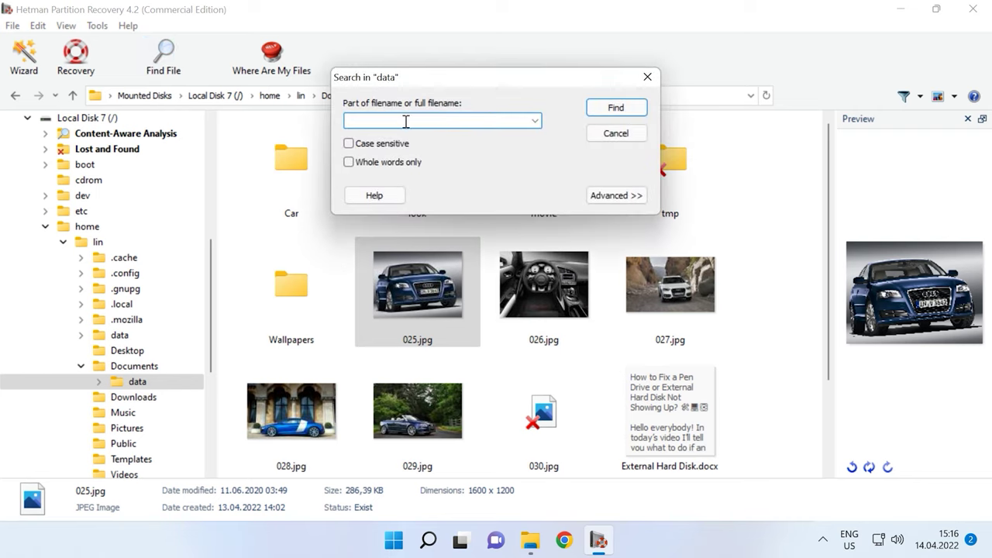
{"action": "left_click", "coordinate": [647, 76]}
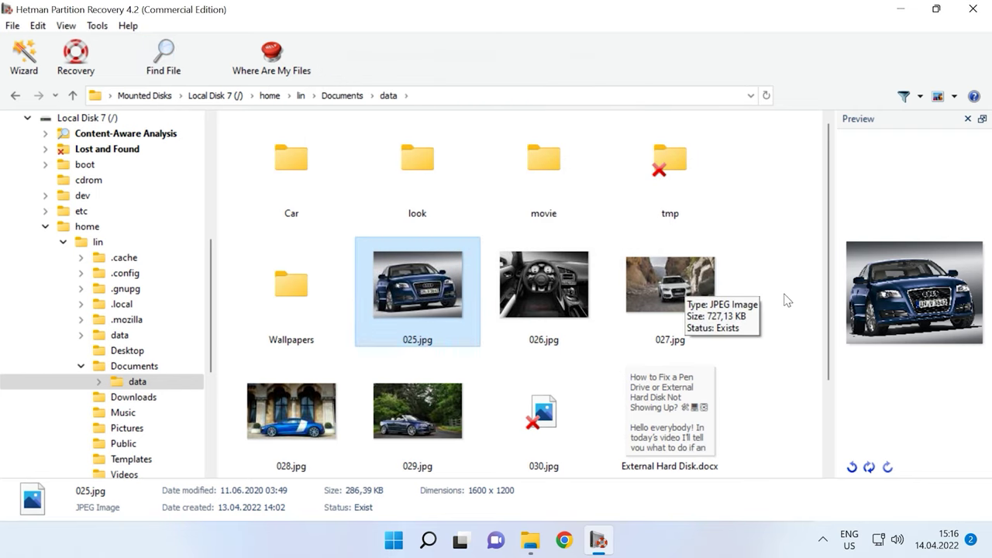
Recover 025.jpg, 026.jpg and 027.jpg to the hard disk in C:\2, restoring folder structure and alternate data streams
{"action": "left_click_drag", "start_coordinate": [785, 276], "coordinate": [386, 294]}
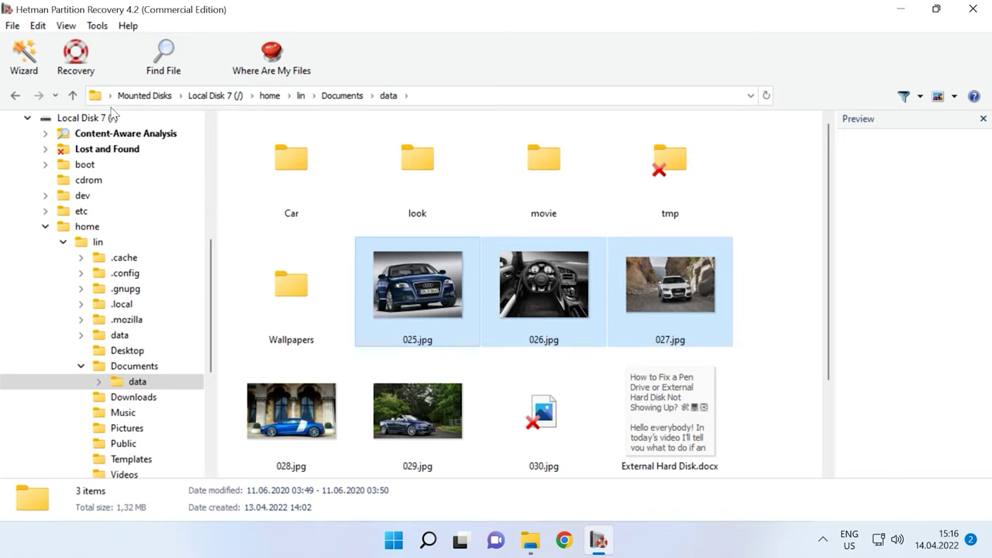
{"action": "left_click", "coordinate": [79, 62]}
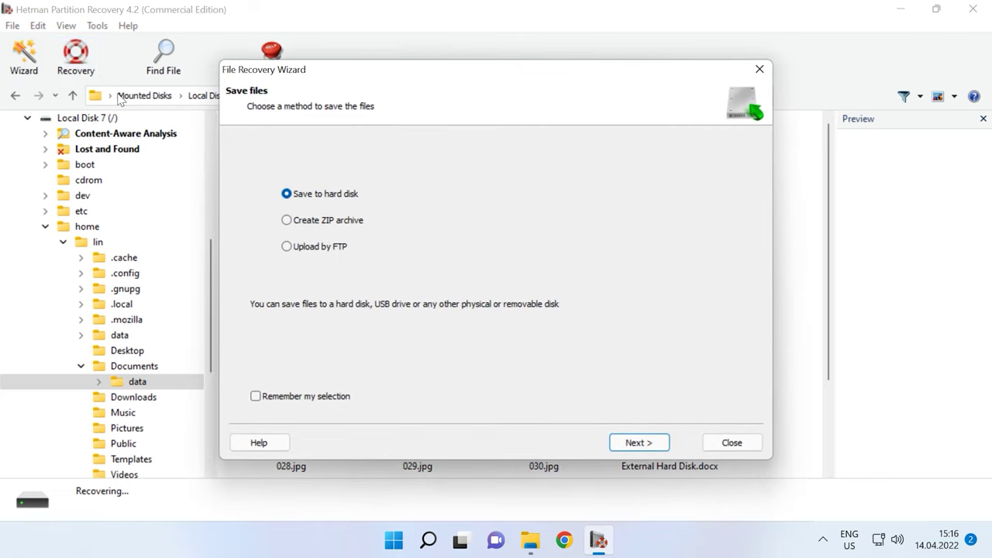
{"action": "left_click", "coordinate": [650, 443]}
{"action": "left_click_drag", "start_coordinate": [381, 182], "coordinate": [351, 181]}
{"action": "type", "text": "2"}
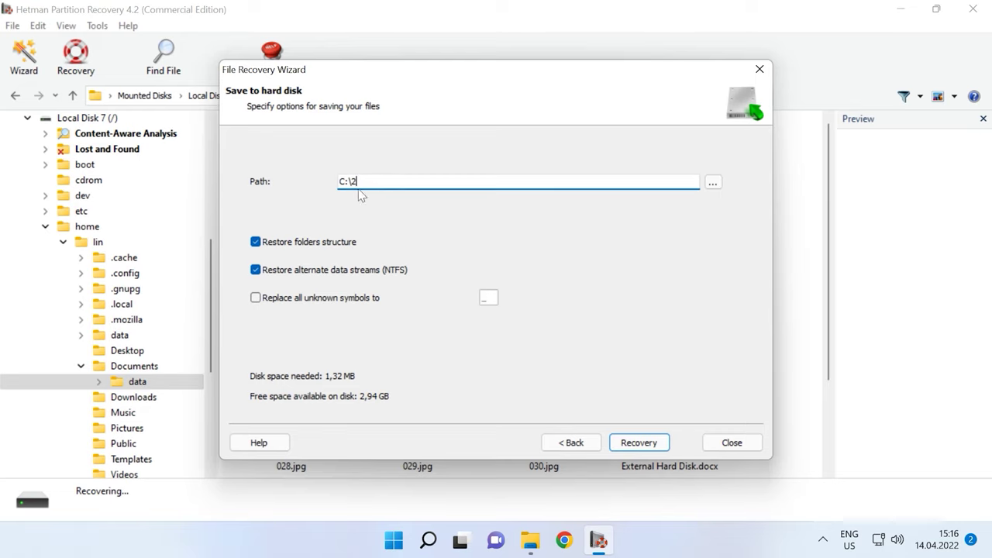
{"action": "left_click", "coordinate": [637, 445]}
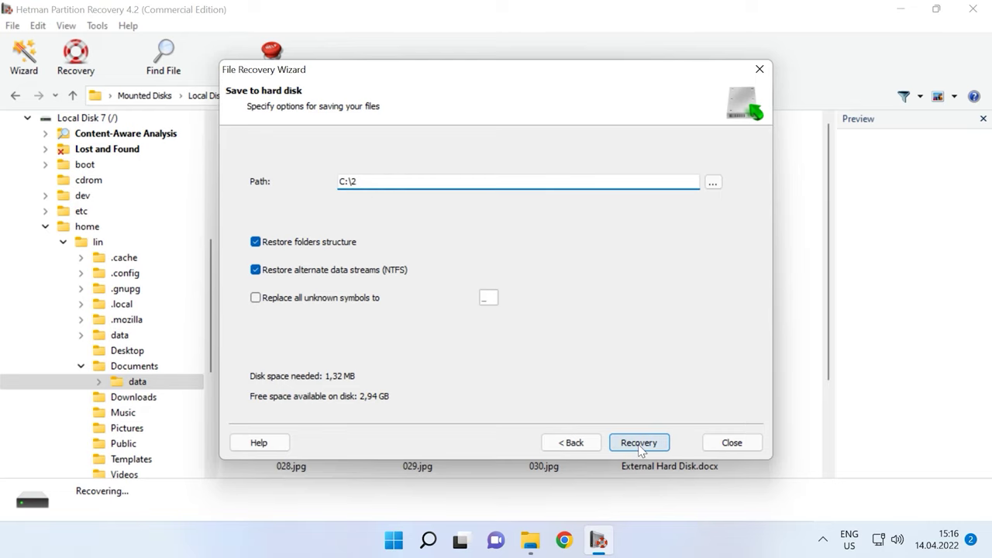
{"action": "left_click", "coordinate": [639, 442]}
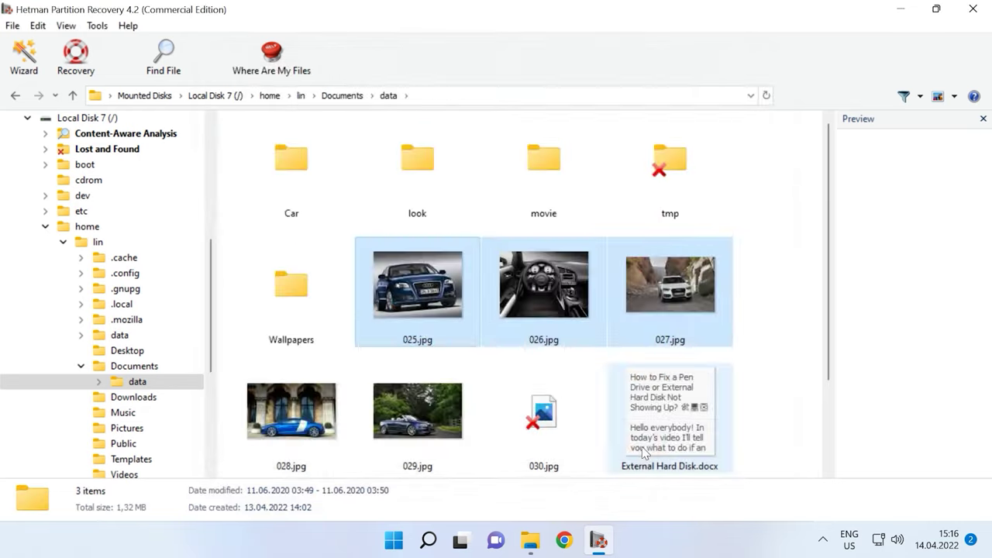
Switch to File Explorer, open C:\2 and select the three recovered pictures to check them
{"action": "left_click", "coordinate": [530, 543]}
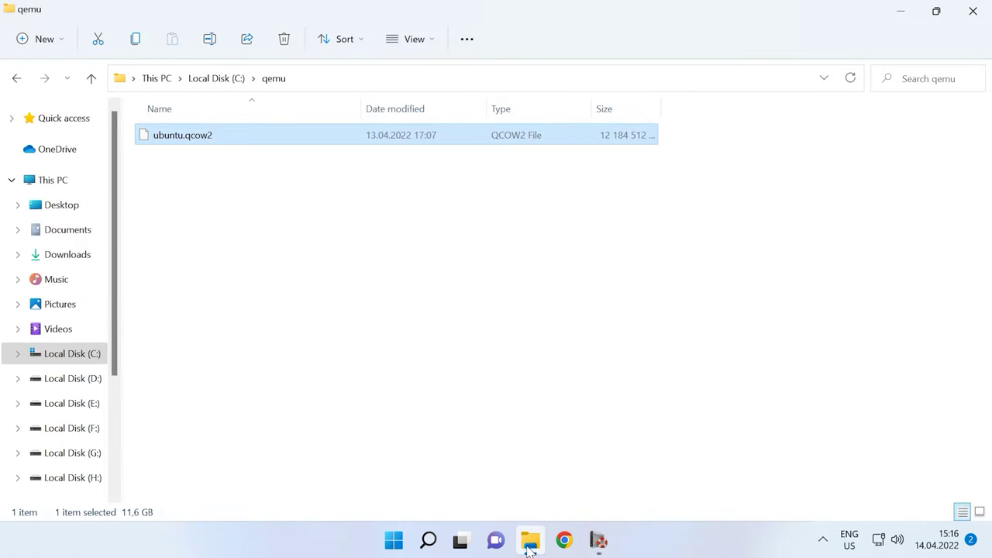
{"action": "left_click", "coordinate": [231, 87]}
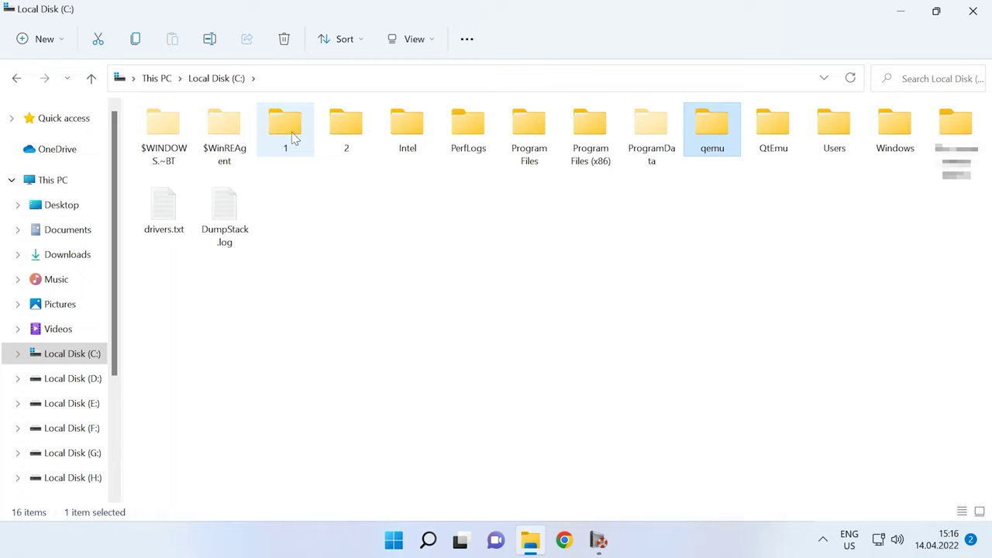
{"action": "double_click", "coordinate": [347, 130]}
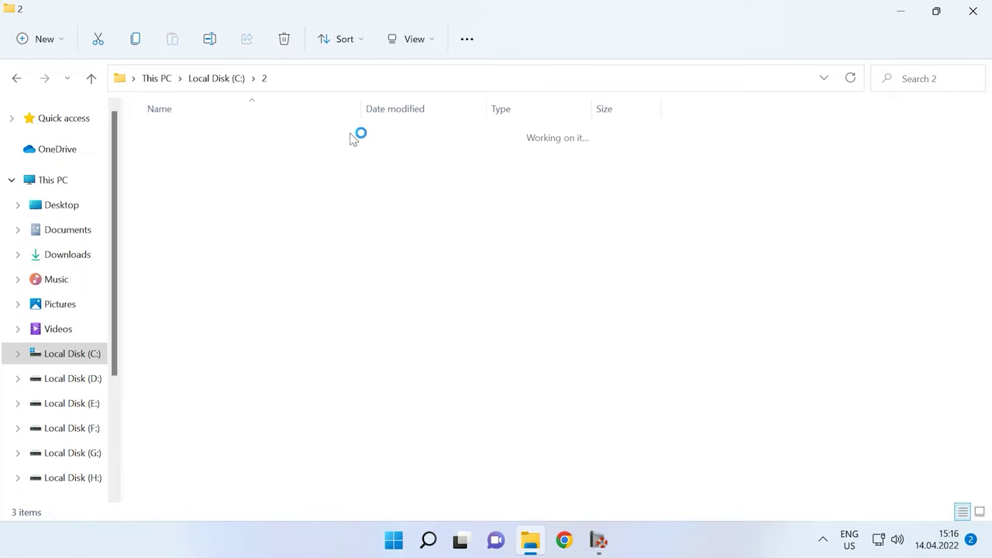
{"action": "left_click_drag", "start_coordinate": [367, 173], "coordinate": [414, 178]}
{"action": "left_click_drag", "start_coordinate": [218, 159], "coordinate": [152, 141]}
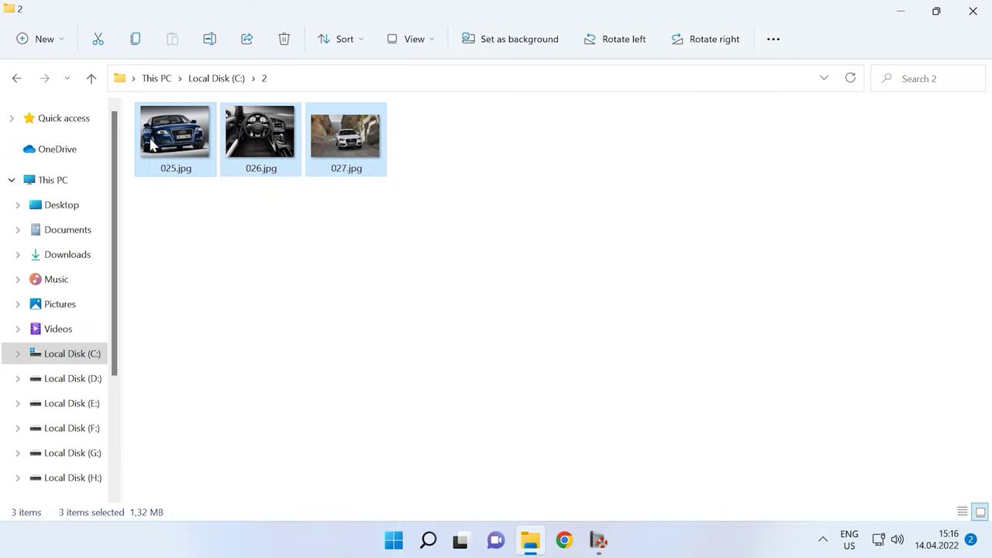